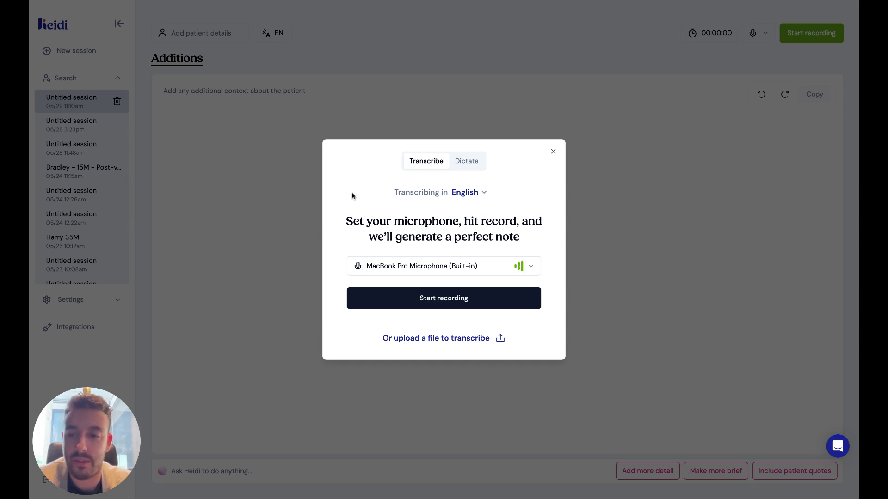
# Dismiss the recording prompt and start a new untitled session, keeping transcription in English.
pyautogui.click(118, 375)
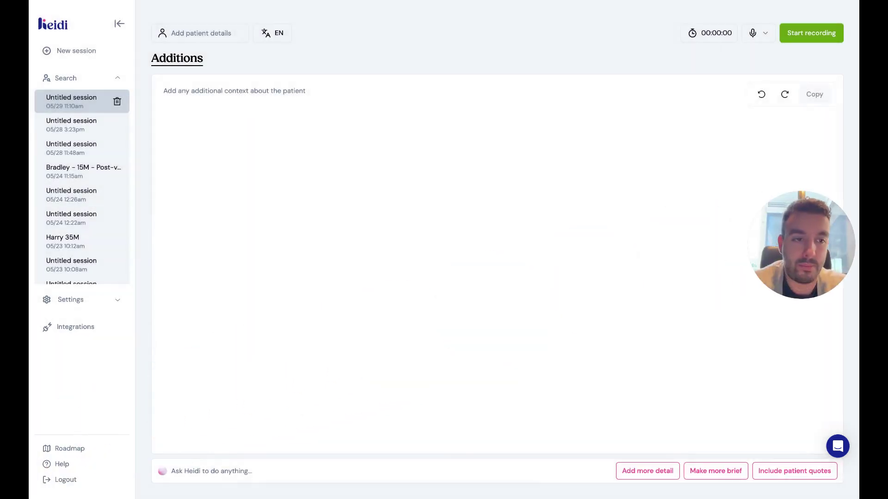
pyautogui.click(100, 51)
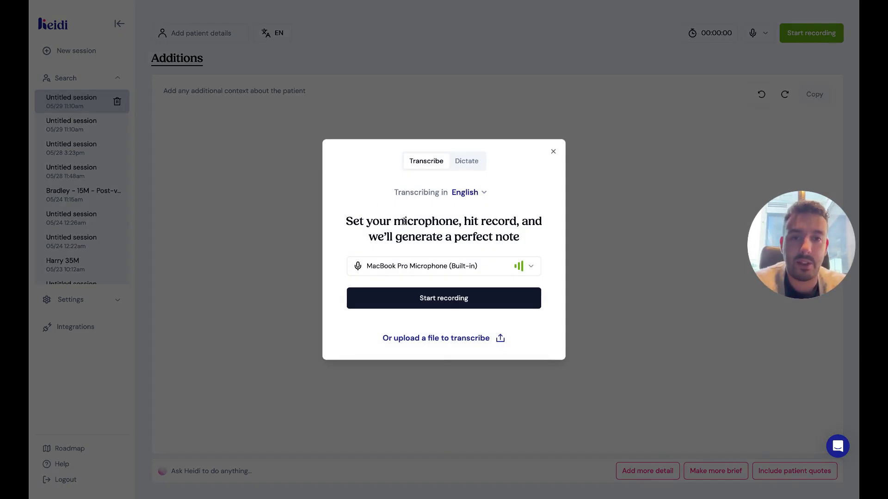
pyautogui.click(480, 193)
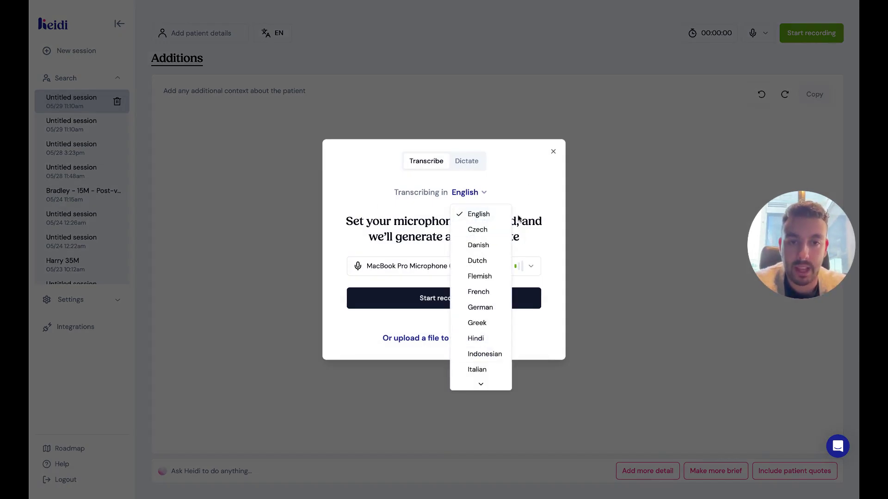
pyautogui.click(526, 178)
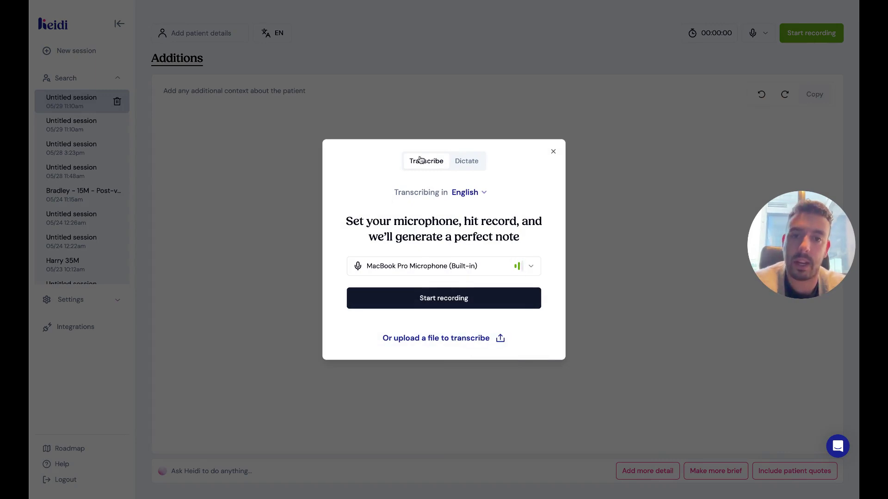
# Set the new session's recording mode to Dictate, which uses the Dictation template.
pyautogui.click(481, 162)
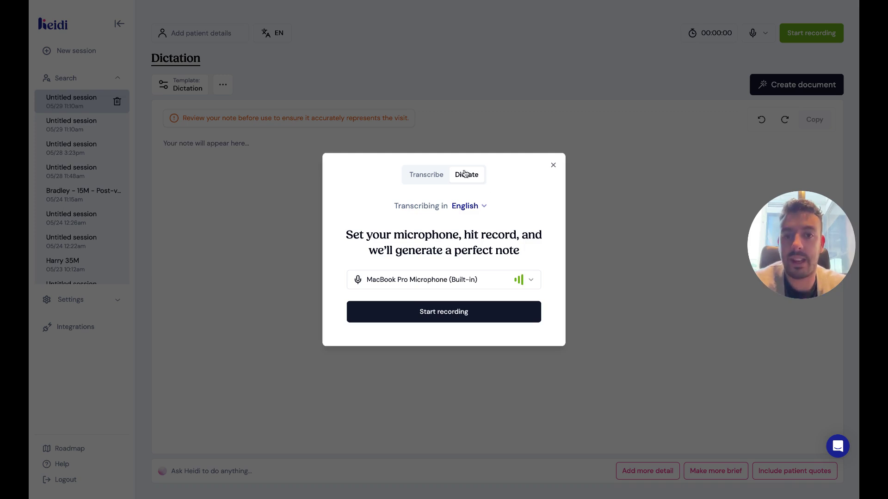
pyautogui.click(432, 179)
pyautogui.click(470, 163)
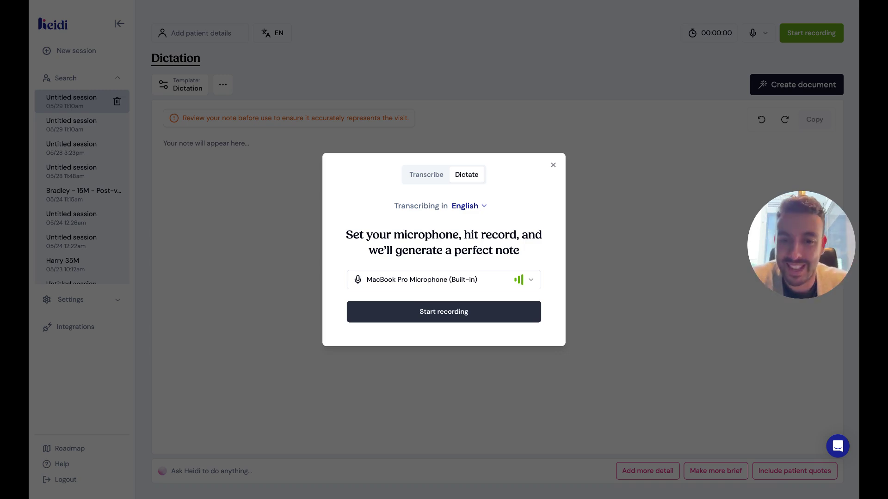
# Start recording and dictate the note for just over two minutes.
pyautogui.click(444, 312)
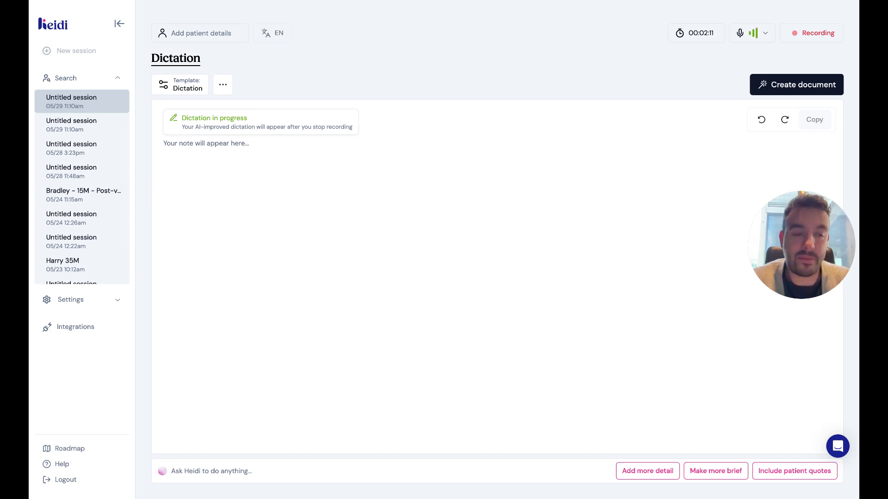
# Stop recording at 2:12 and shorten 'Doctor' to 'Dr' in the generated letter's greeting.
pyautogui.click(810, 40)
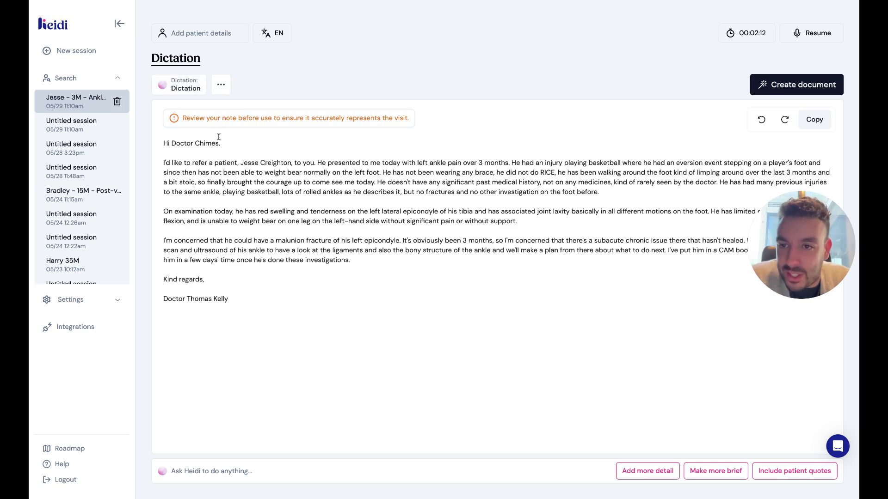
pyautogui.click(194, 144)
pyautogui.press('BackSpace')
pyautogui.press('BackSpace')
pyautogui.press('BackSpace')
pyautogui.press('BackSpace')
pyautogui.press('BackSpace')
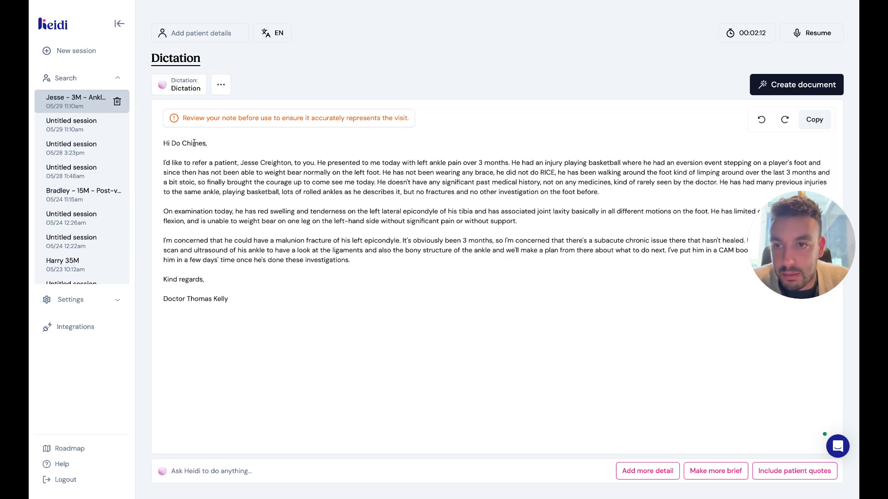
pyautogui.write('r')
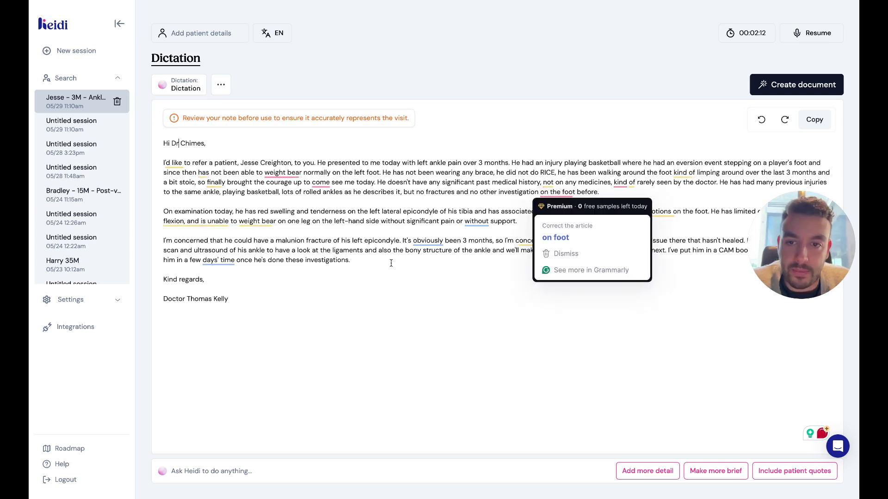
# Remove the blank line above the signature and change its 'Doctor' to 'Dr.'.
pyautogui.click(246, 289)
pyautogui.press('BackSpace')
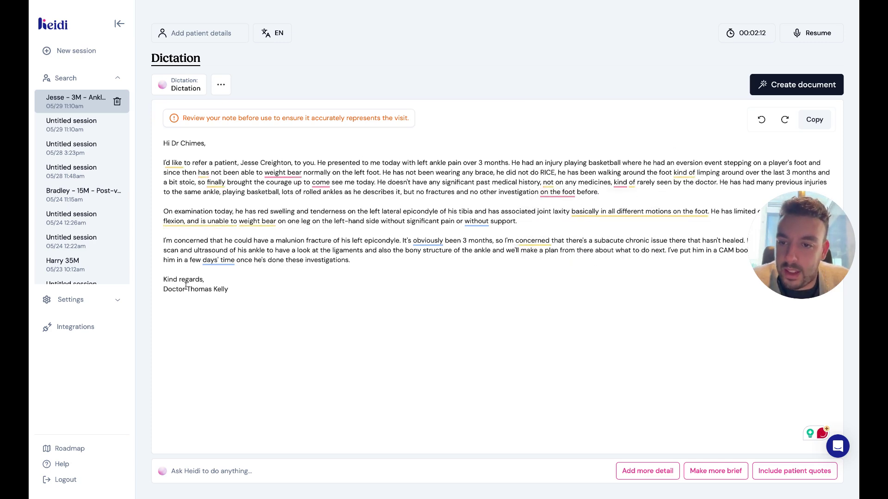
pyautogui.moveTo(185, 289); pyautogui.dragTo(169, 289)
pyautogui.write('r')
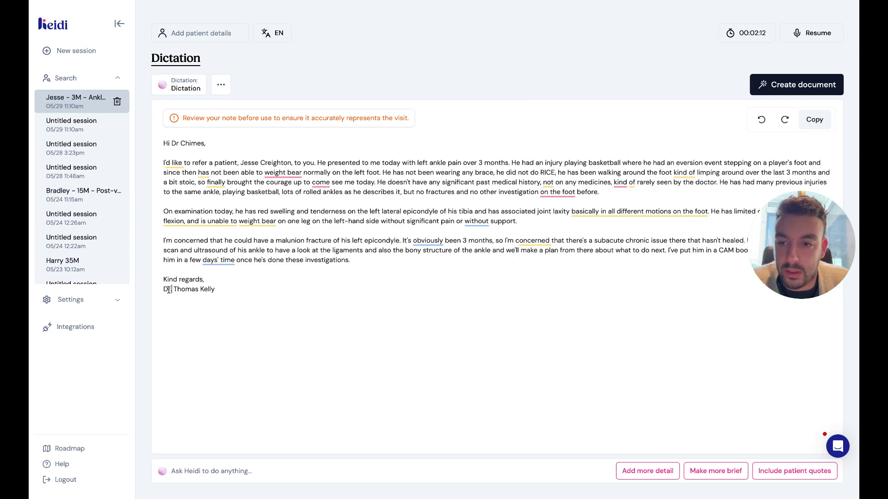
pyautogui.write('.')
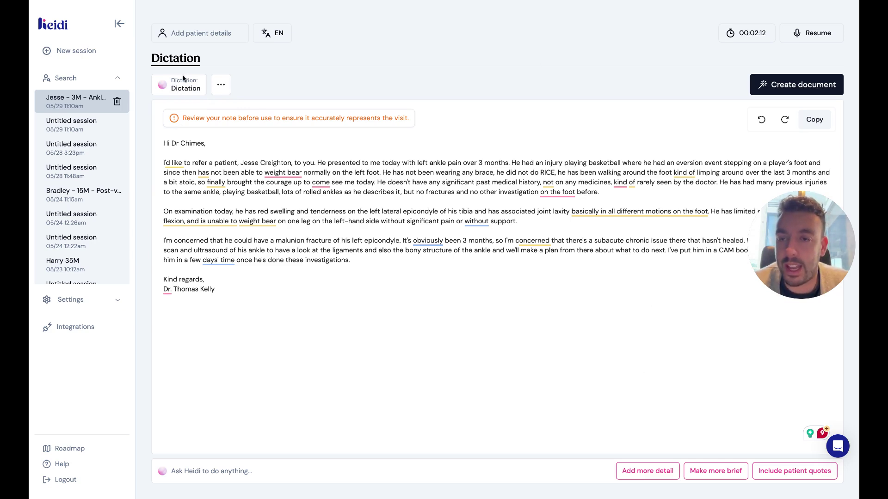
pyautogui.click(788, 87)
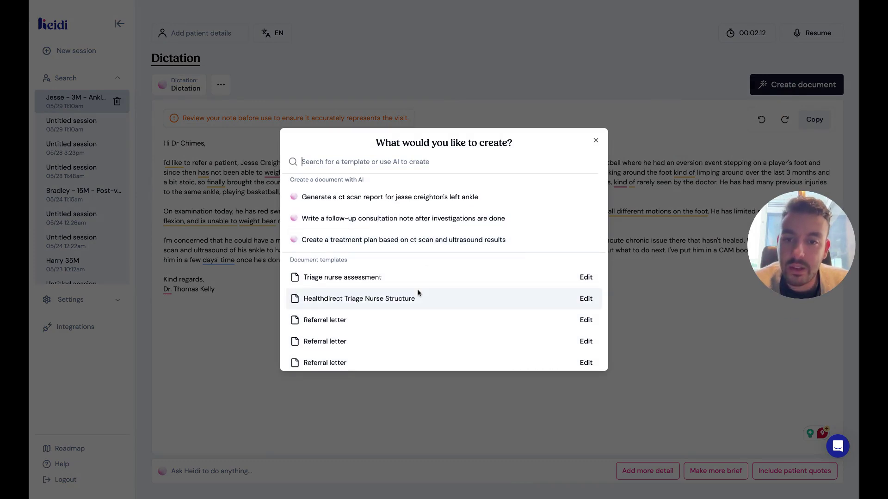
pyautogui.scroll(-1, 418, 293)
pyautogui.scroll(-3, 418, 292)
pyautogui.scroll(5, 418, 293)
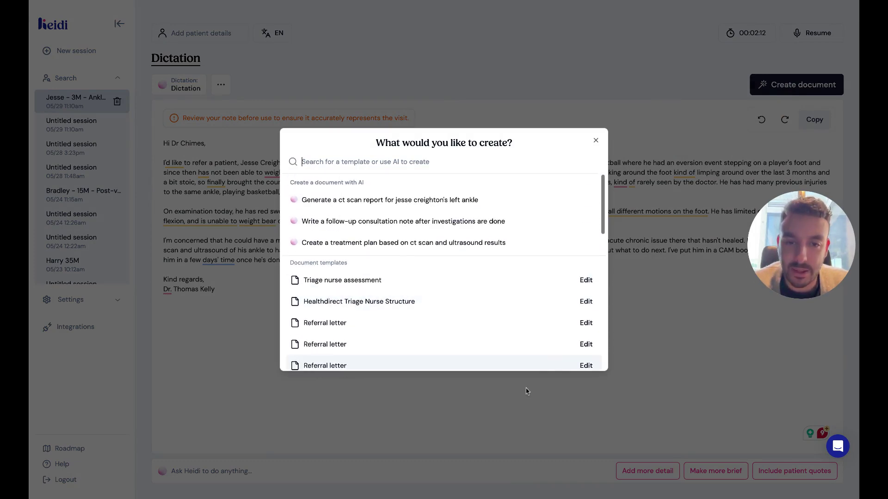
pyautogui.scroll(-1, 564, 340)
pyautogui.click(583, 255)
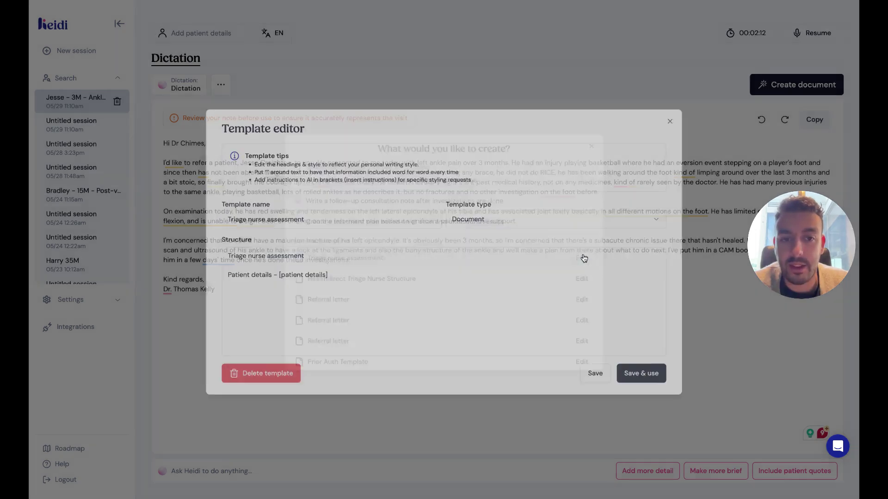
pyautogui.click(675, 116)
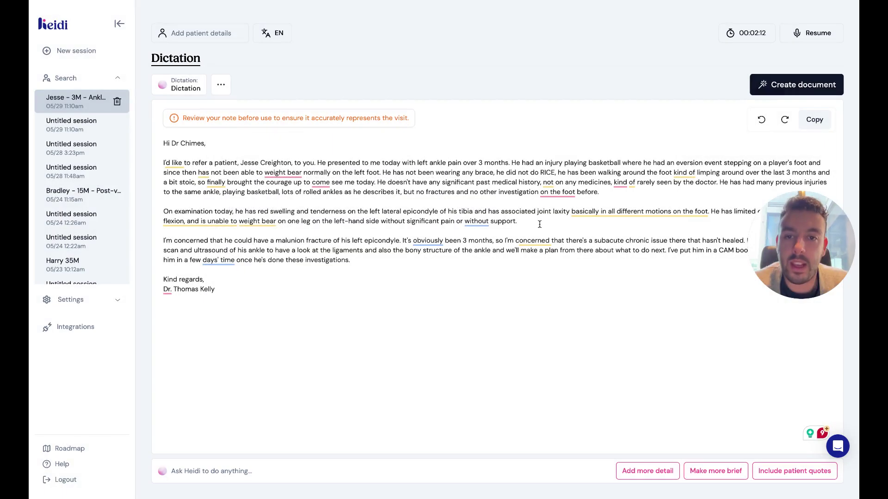
pyautogui.click(795, 85)
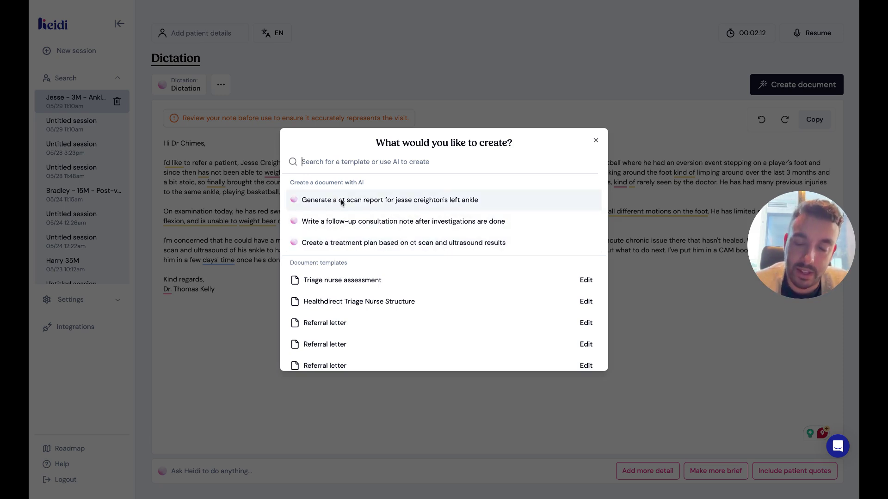
pyautogui.click(368, 200)
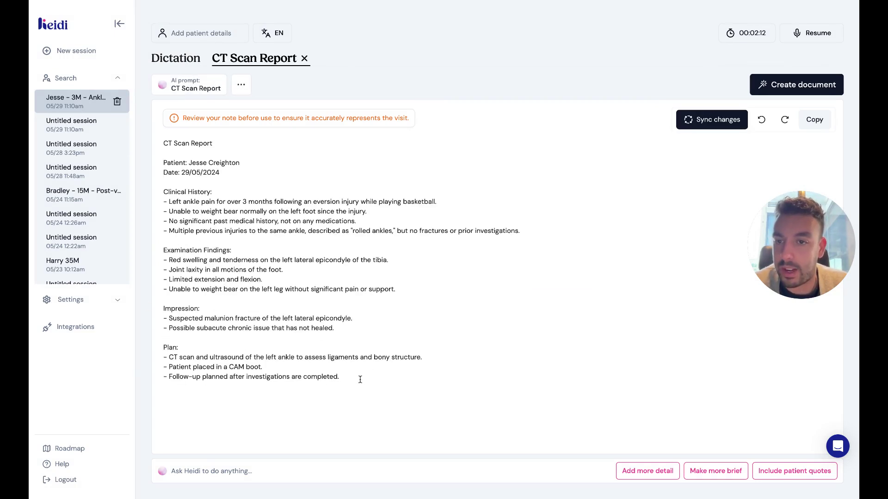
pyautogui.moveTo(360, 379); pyautogui.dragTo(157, 194)
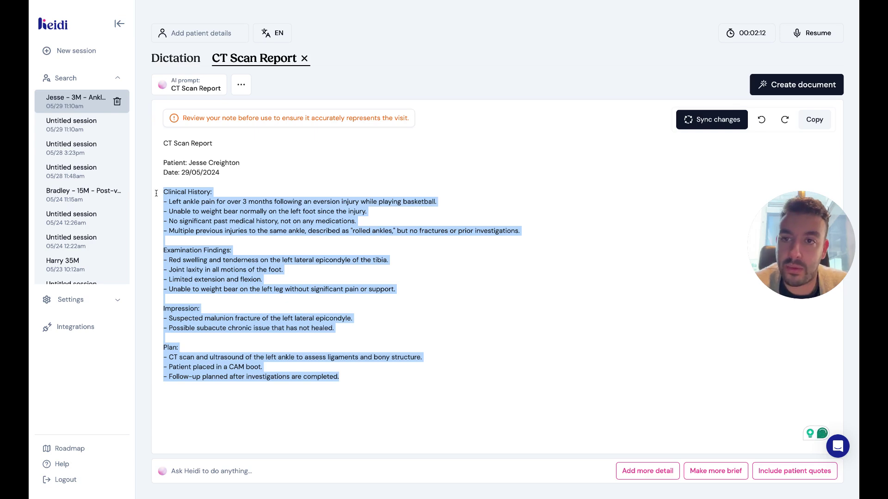
pyautogui.click(304, 58)
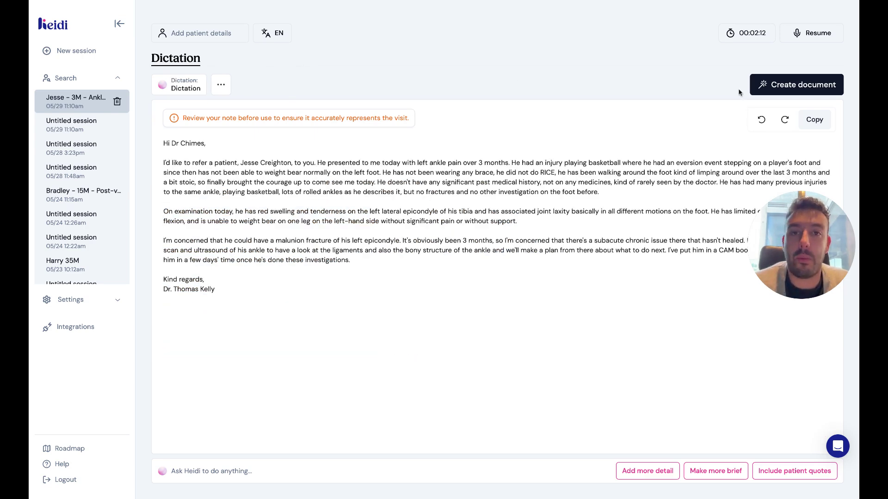
# Create a template from scratch, asking Heidi for an orthopaedics letter with address and phone number.
pyautogui.click(777, 84)
pyautogui.scroll(-1, 516, 277)
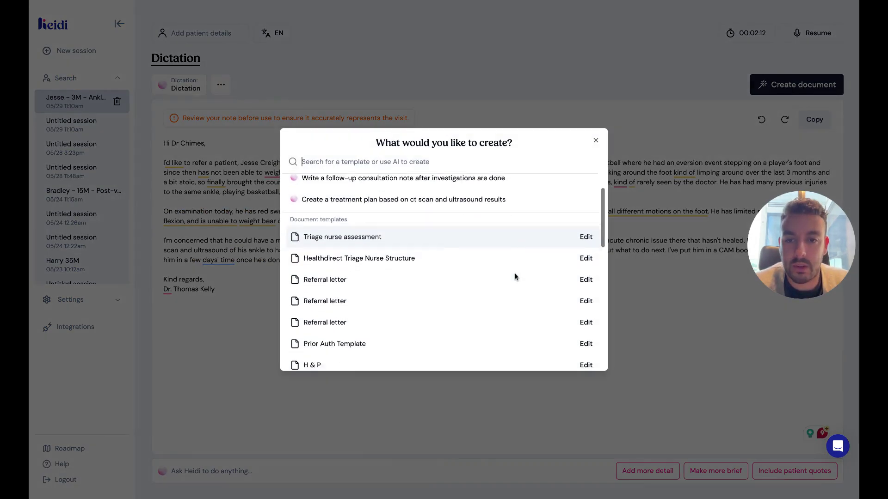
pyautogui.scroll(-5, 515, 276)
pyautogui.click(448, 359)
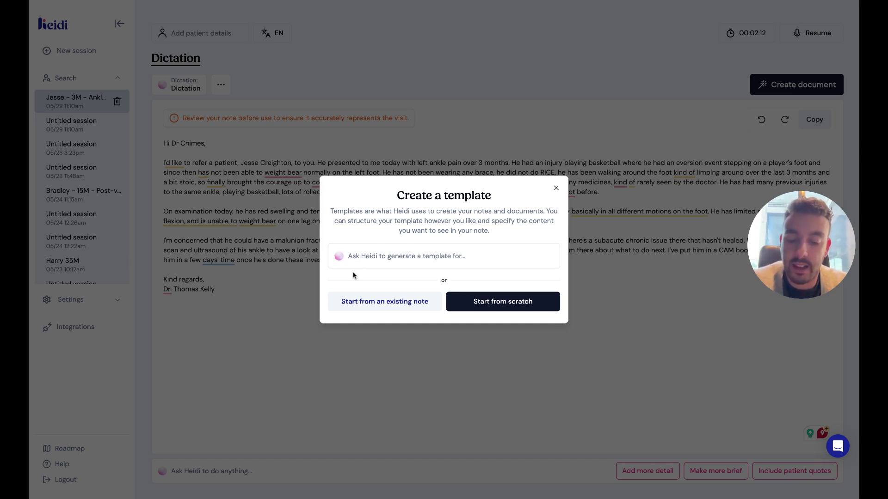
pyautogui.write('create ')
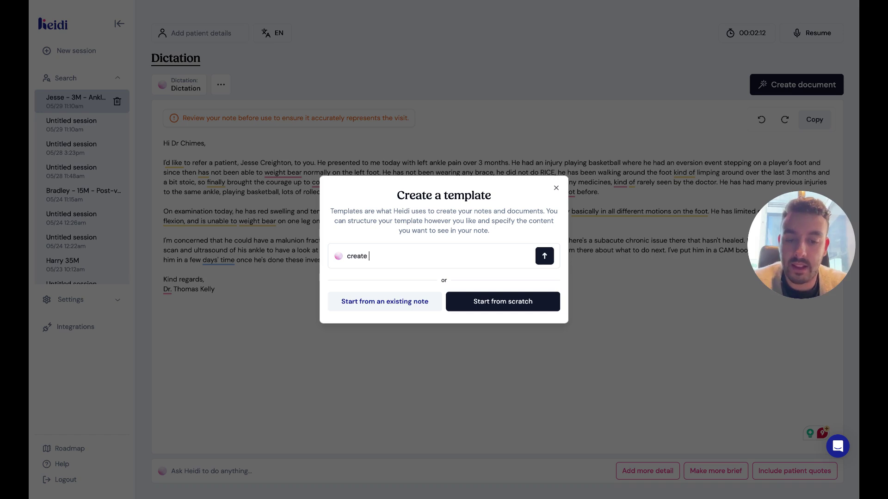
pyautogui.write('a letter to orth')
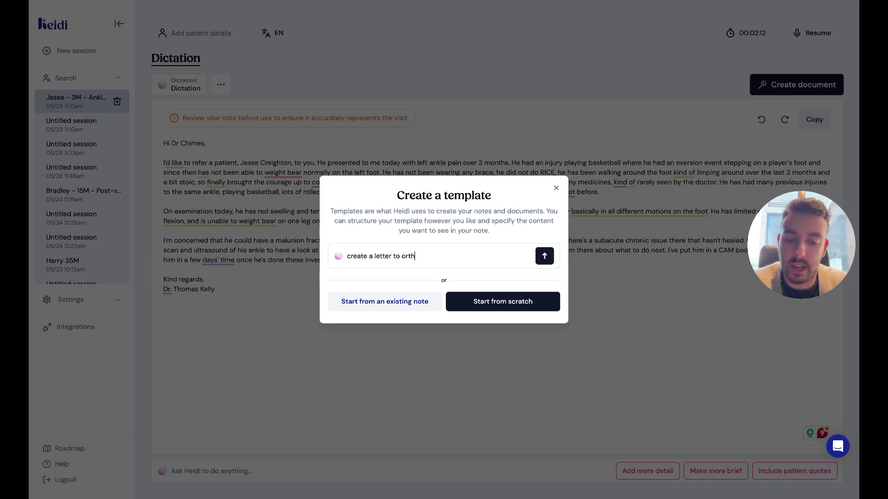
pyautogui.write('opaedics including ad')
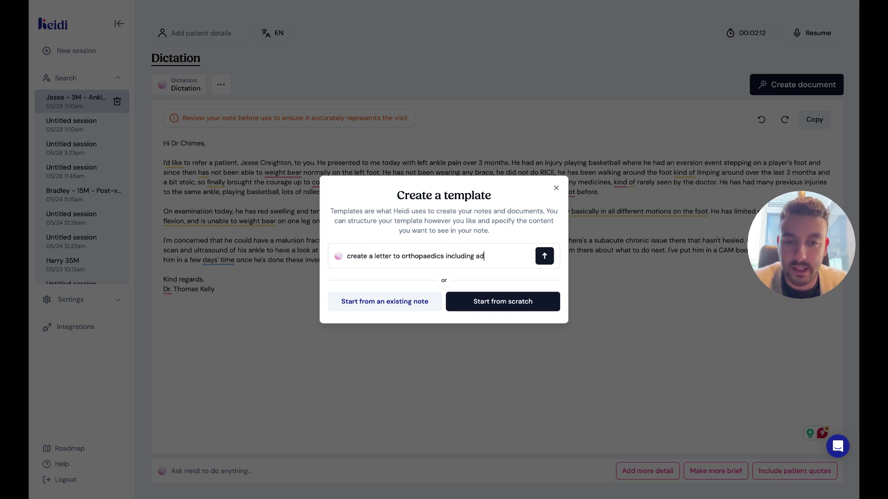
pyautogui.write('dress and phon')
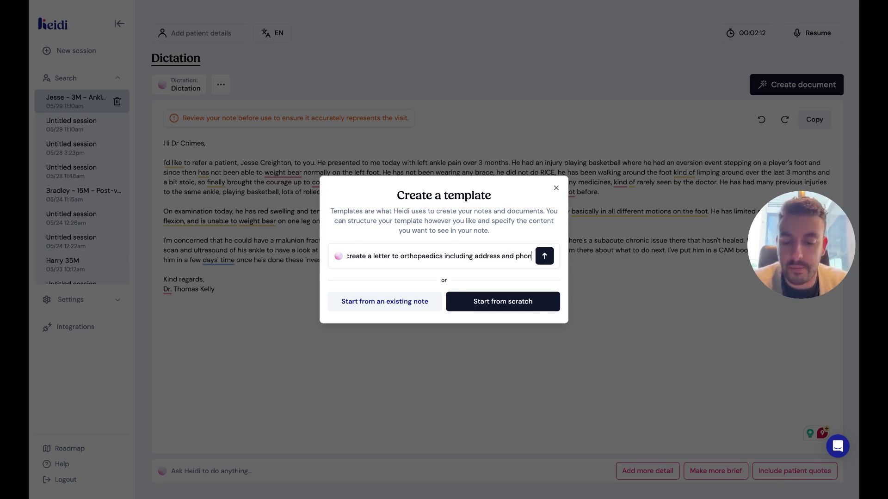
pyautogui.write('e number')
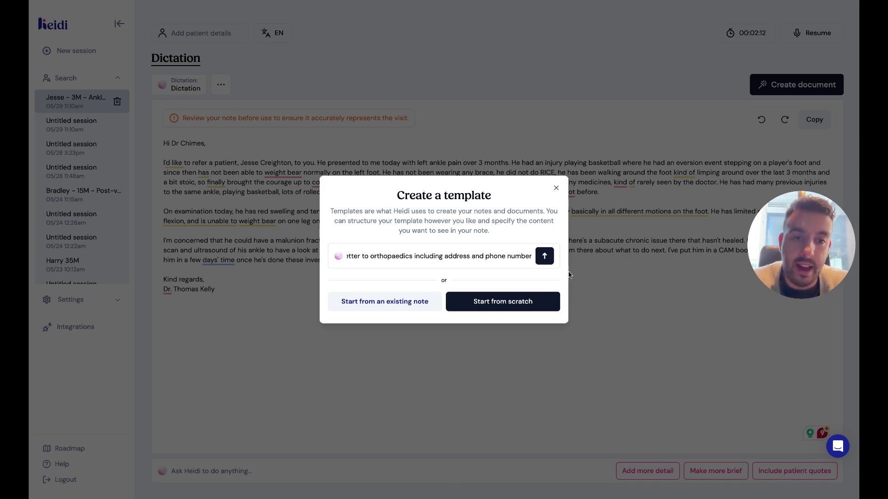
pyautogui.click(545, 258)
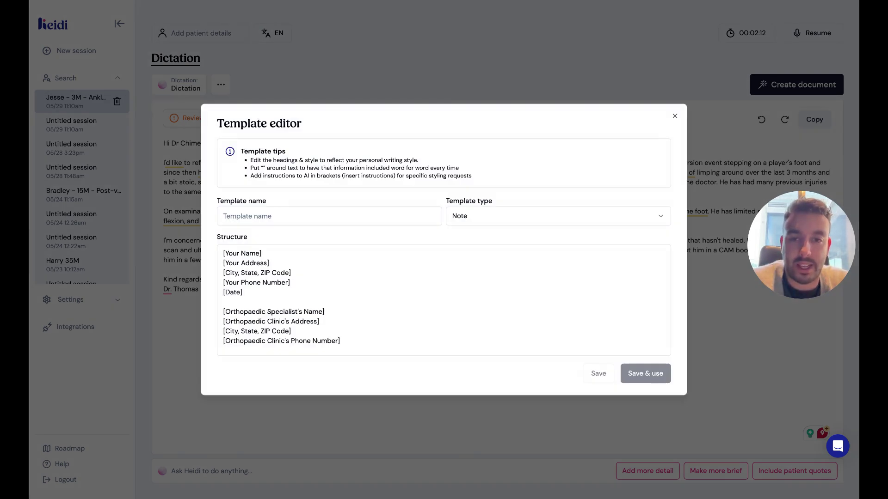
# Name the template 'Tom's Ortho Referral Letter'.
pyautogui.scroll(-1, 416, 275)
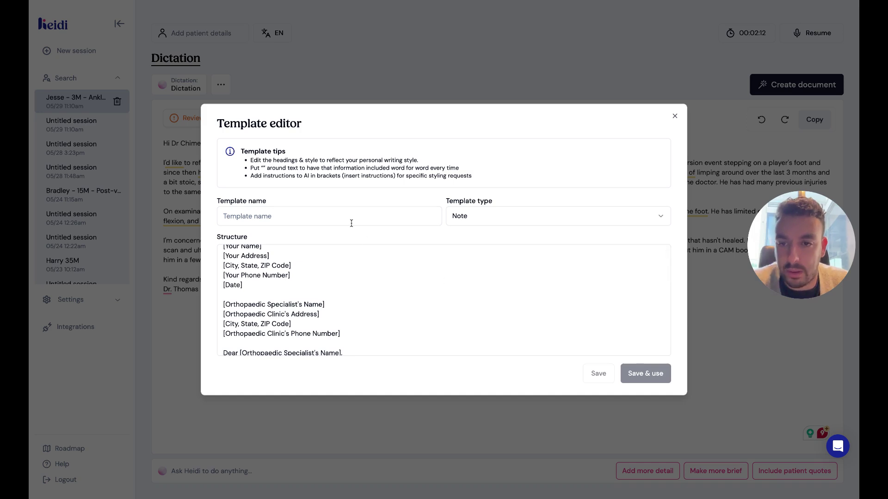
pyautogui.write("Tom's Or")
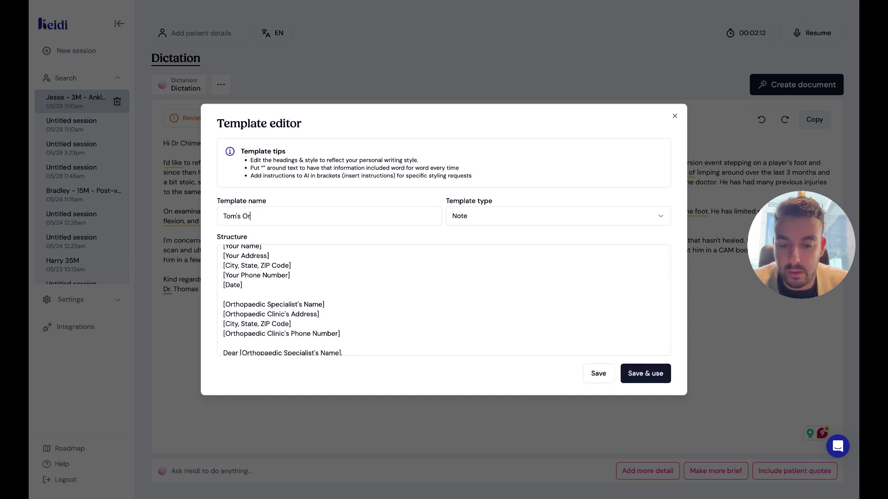
pyautogui.write('tho Referral Letter')
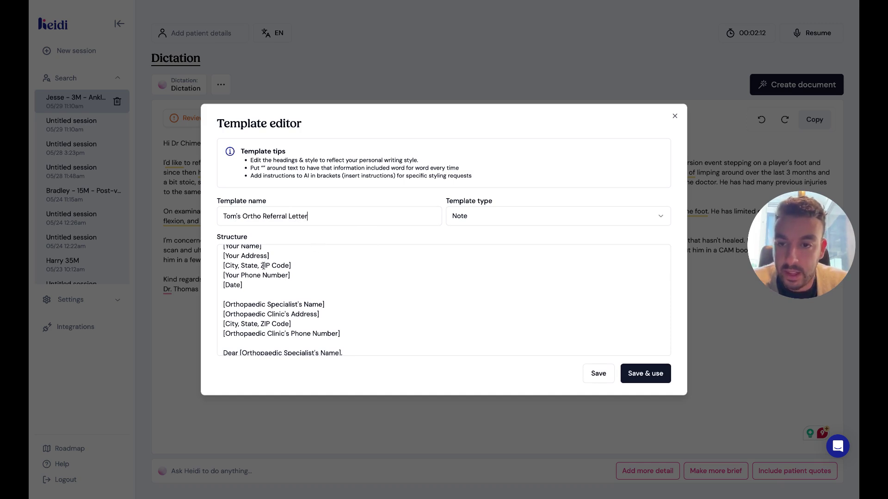
pyautogui.scroll(1, 252, 277)
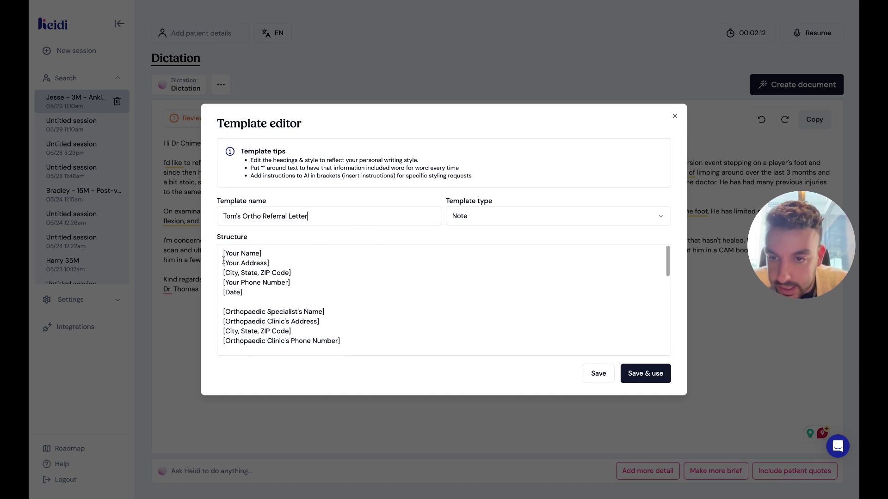
# Replace the sender name placeholder with the doctor's name, office name, postal address and phone number.
pyautogui.moveTo(224, 254); pyautogui.dragTo(294, 255)
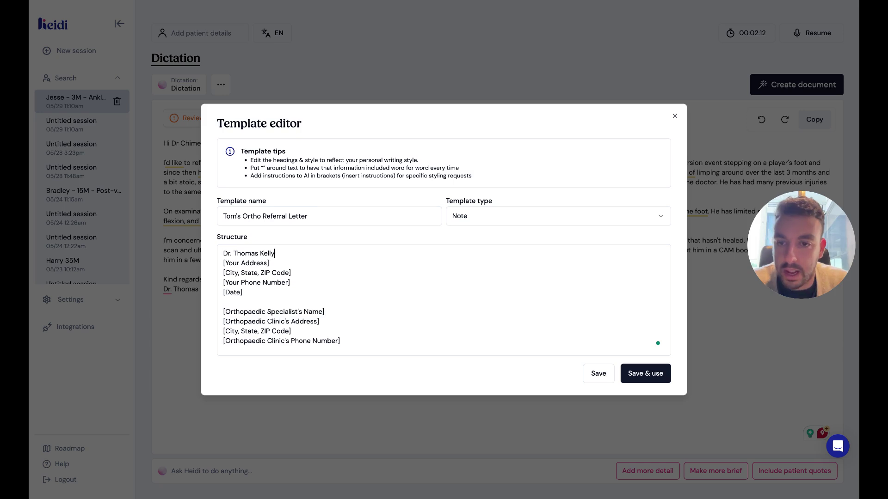
pyautogui.press('Return')
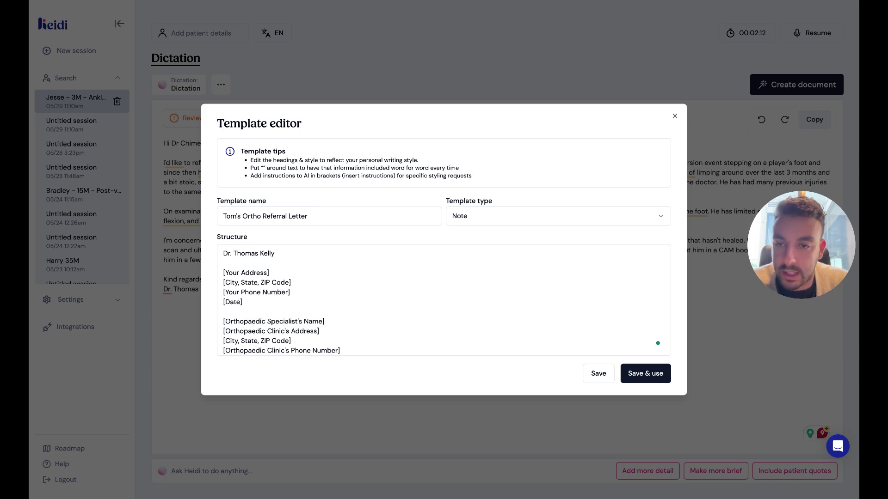
pyautogui.write('Heidi Office')
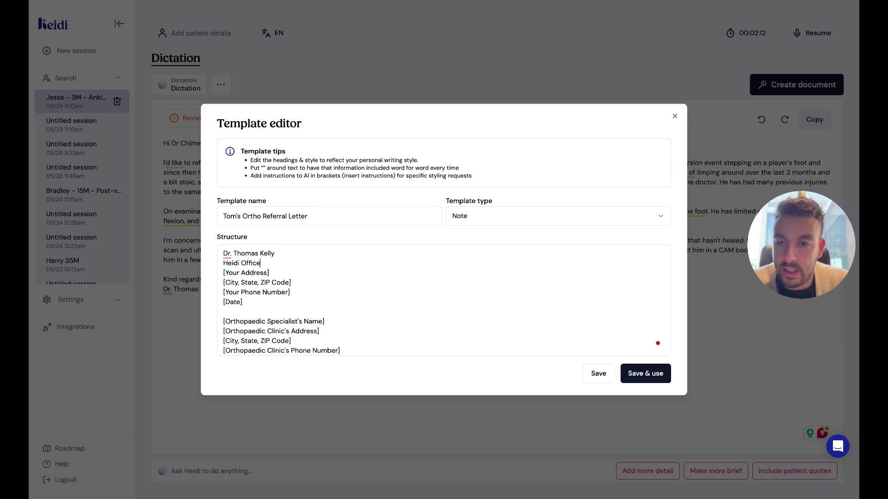
pyautogui.press('Return')
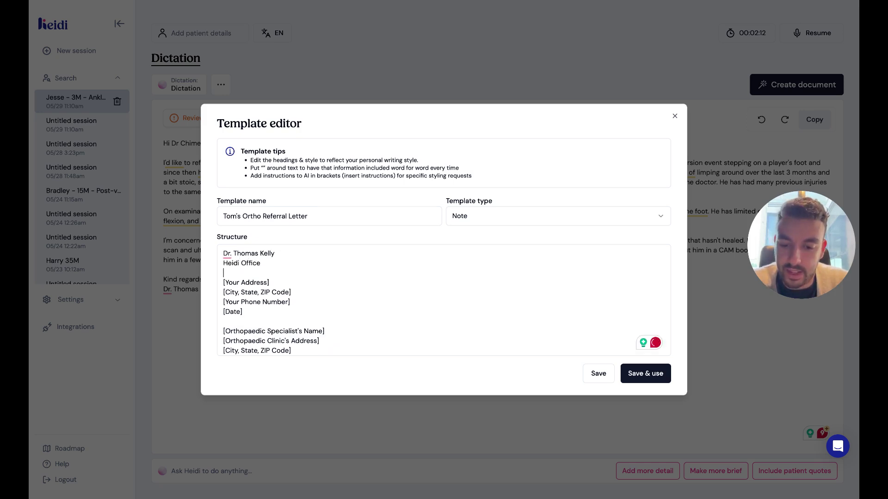
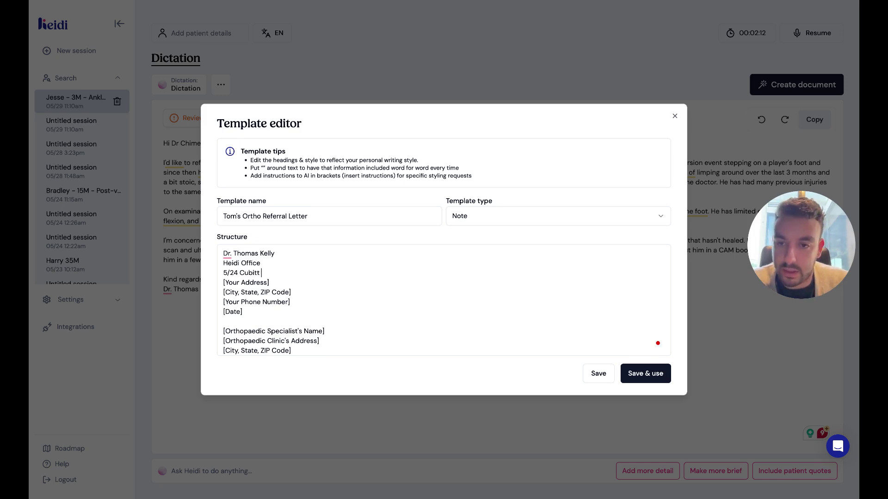
pyautogui.press('Return')
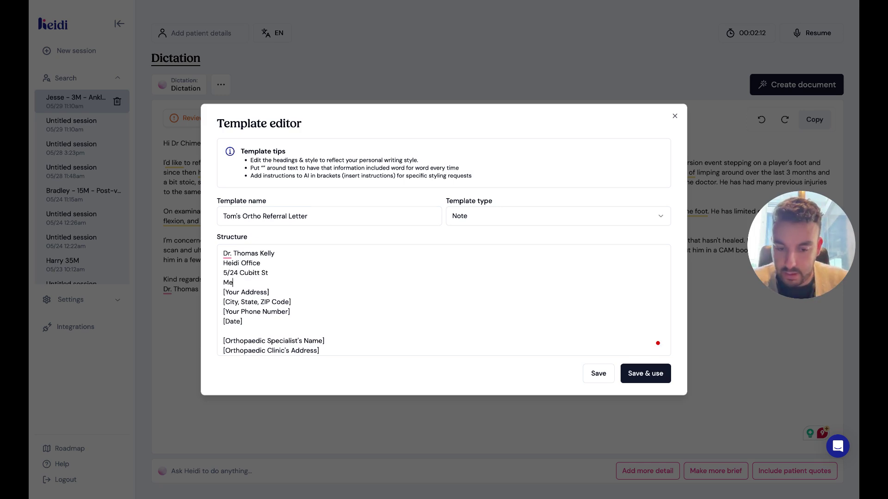
pyautogui.write('Melbourne, VIC')
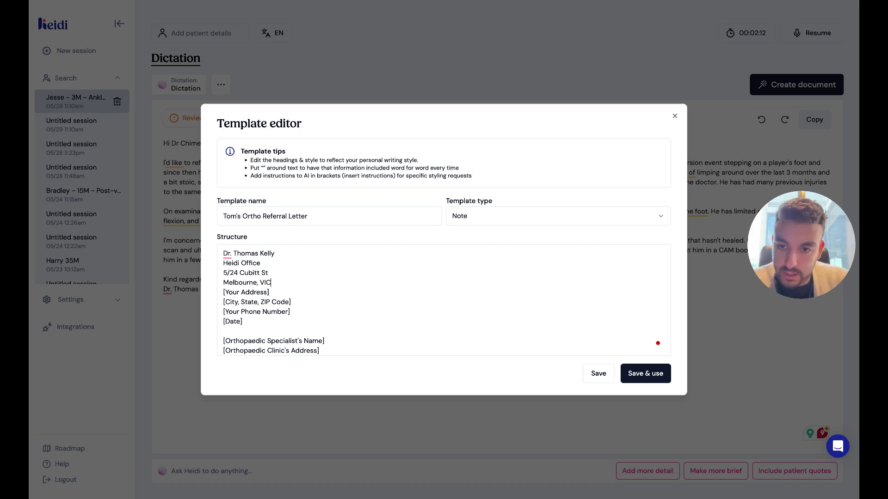
pyautogui.press('Return')
pyautogui.write('3122')
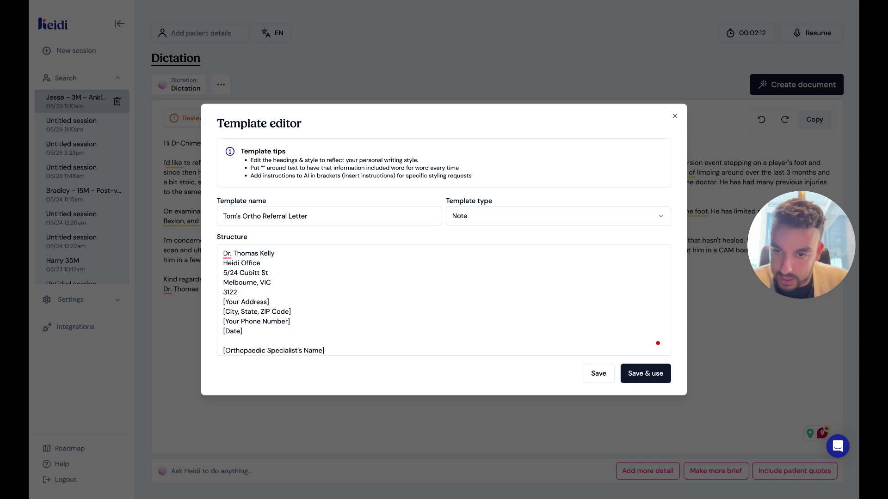
pyautogui.press('Return')
pyautogui.write('Australia')
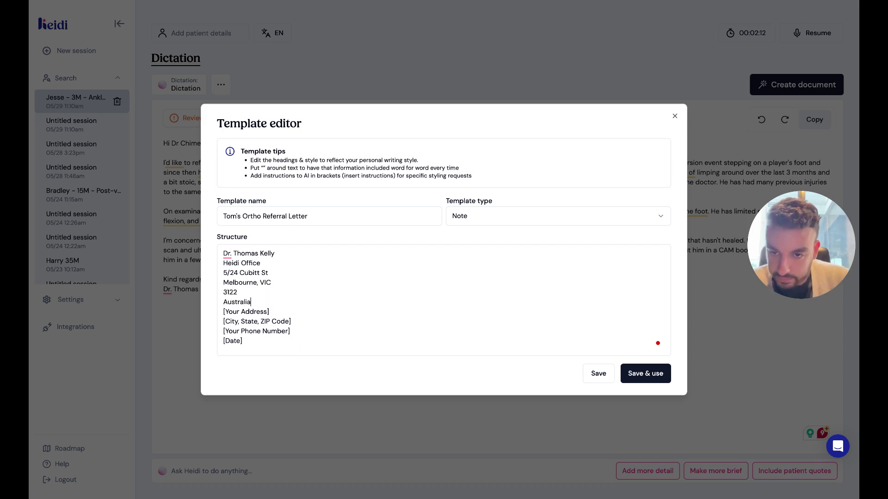
pyautogui.press('Return')
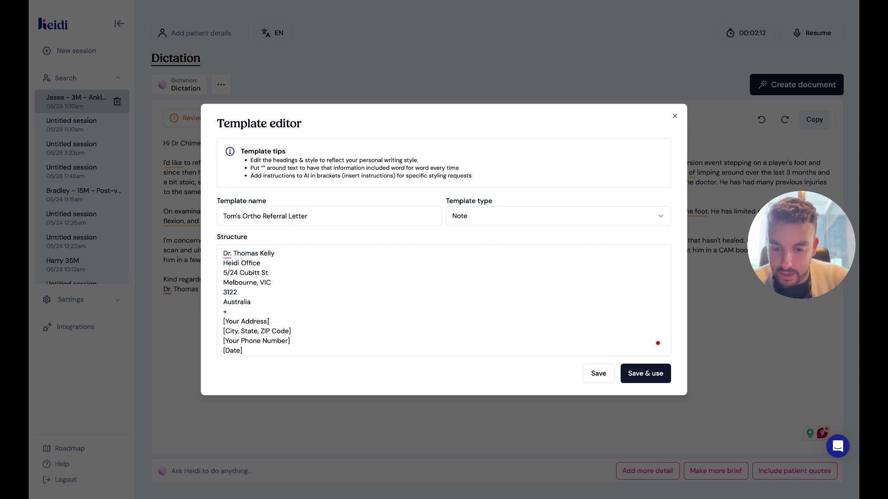
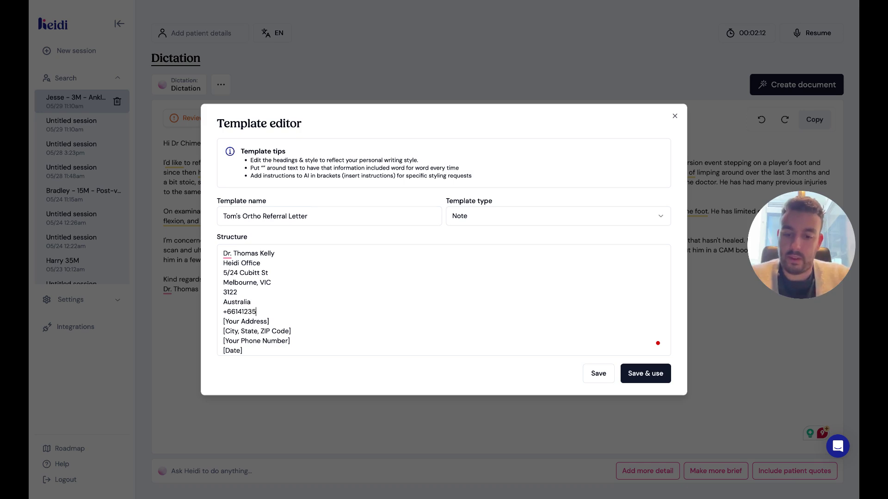
# Delete the leftover sender placeholder lines and add an 'include today's date' instruction line.
pyautogui.hotkey('shift', 'Down')
pyautogui.hotkey('shift', 'Down')
pyautogui.hotkey('shift', 'Down')
pyautogui.hotkey('shift', 'Down')
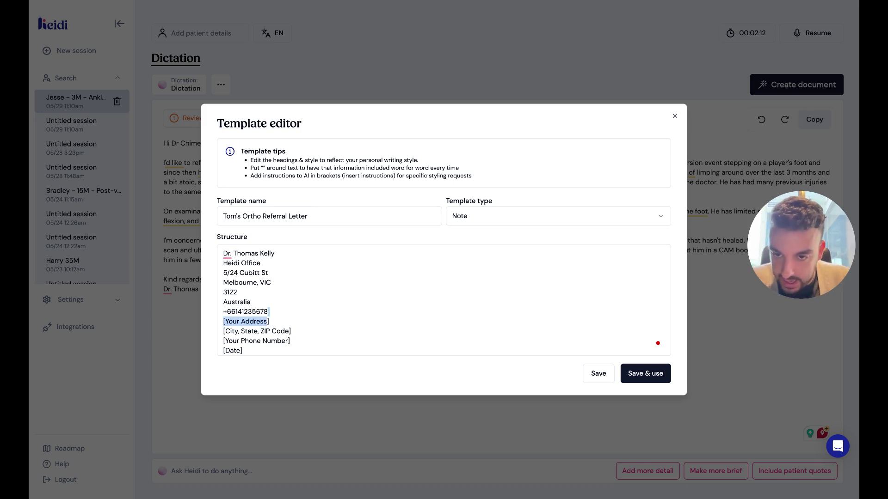
pyautogui.press('BackSpace')
pyautogui.press('Return')
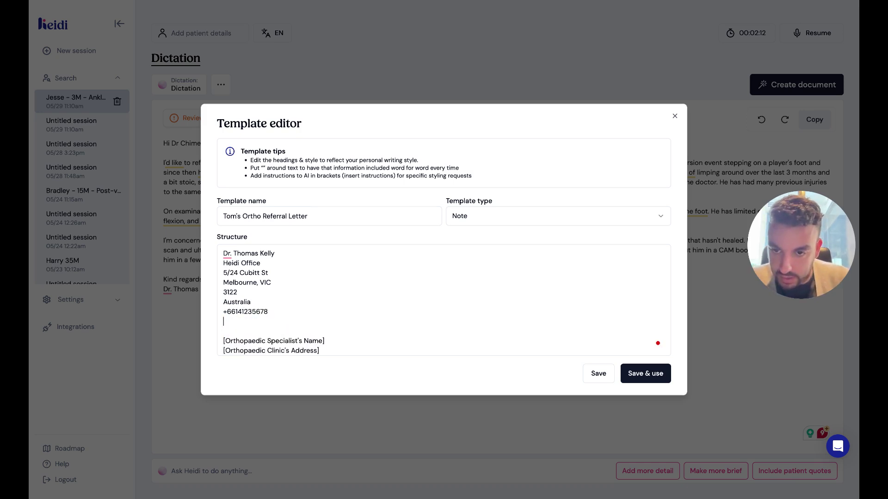
pyautogui.write('(includ')
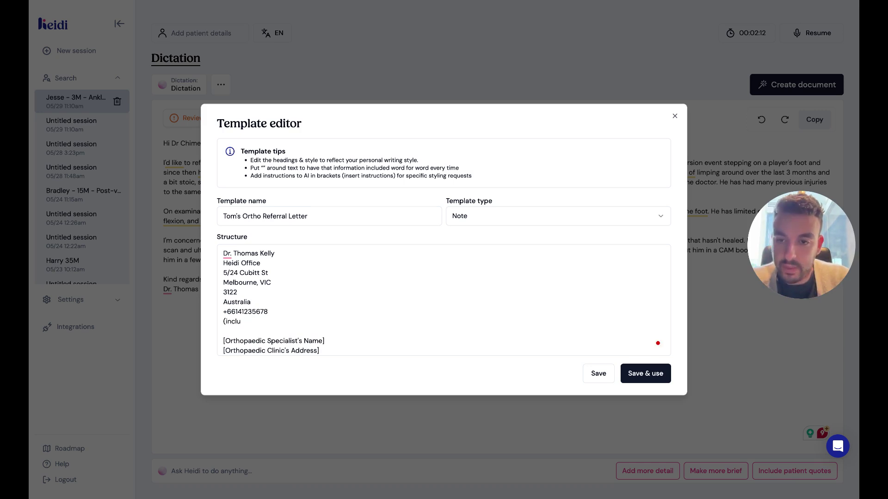
pyautogui.press('BackSpace')
pyautogui.press('BackSpace')
pyautogui.press('BackSpace')
pyautogui.press('BackSpace')
pyautogui.write('[in')
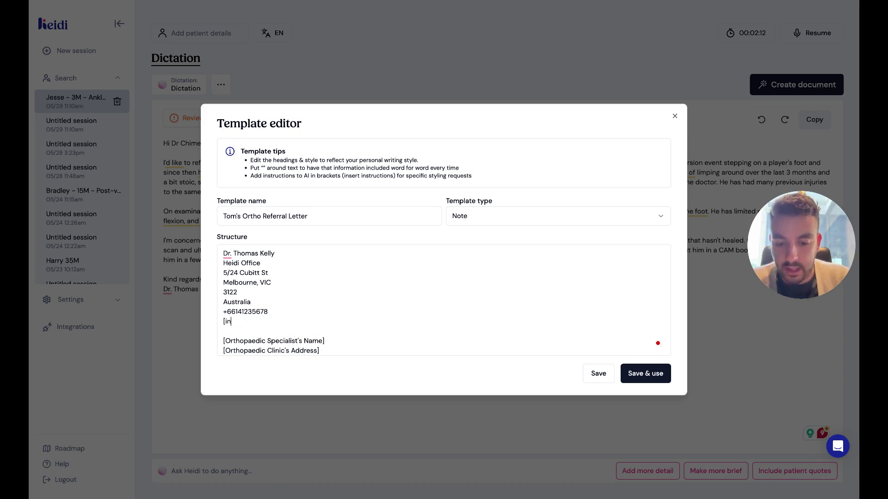
pyautogui.write("clude today's date")
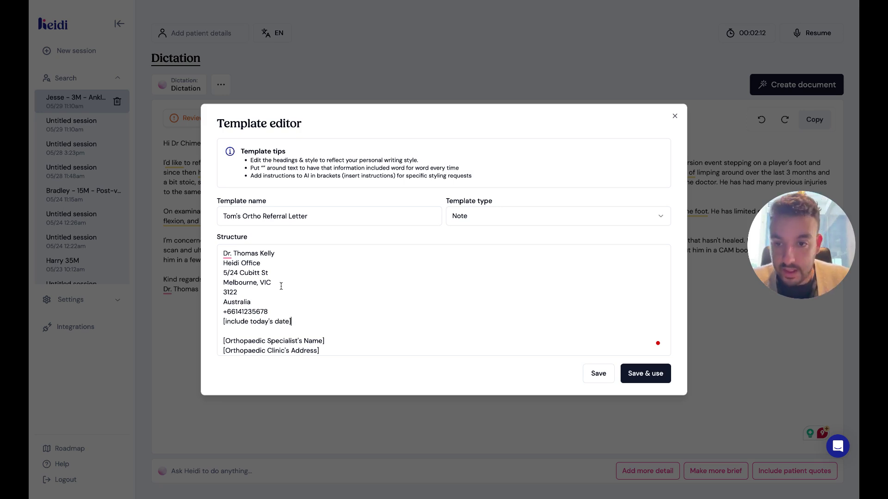
# Delete the four specialist address placeholder lines.
pyautogui.scroll(-3, 281, 286)
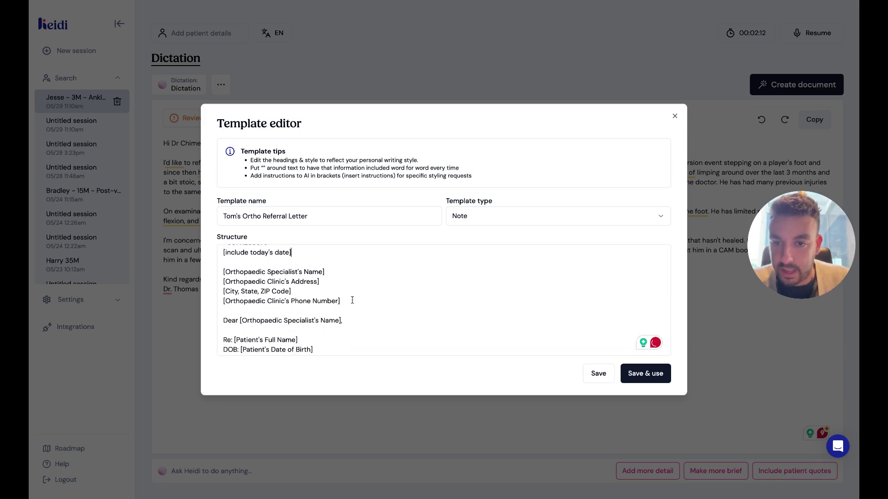
pyautogui.moveTo(345, 301); pyautogui.dragTo(208, 277)
pyautogui.press('BackSpace')
pyautogui.press('BackSpace')
pyautogui.press('BackSpace')
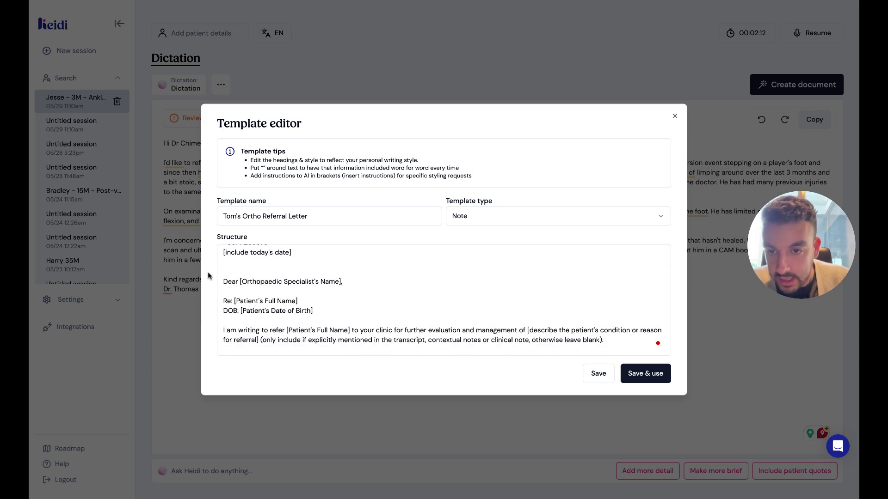
# Append '(if available)' to the date-of-birth placeholder line.
pyautogui.scroll(-2, 321, 305)
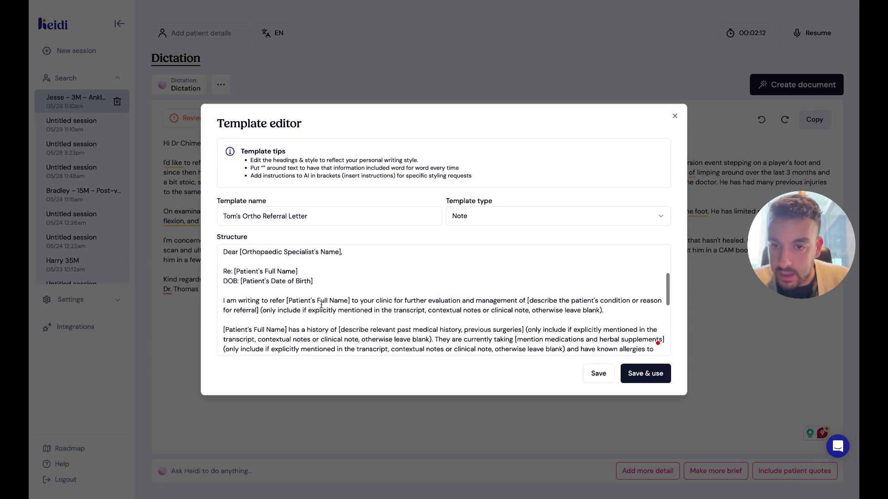
pyautogui.click(322, 266)
pyautogui.write('(')
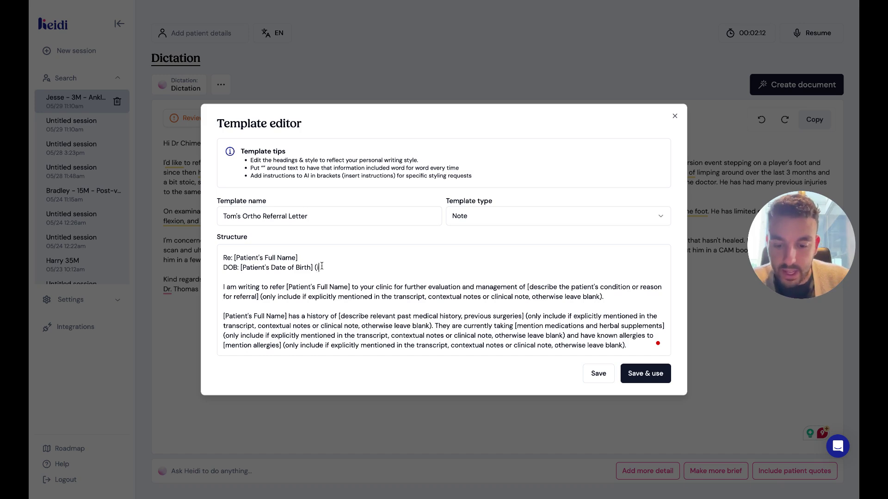
pyautogui.write('if avaib')
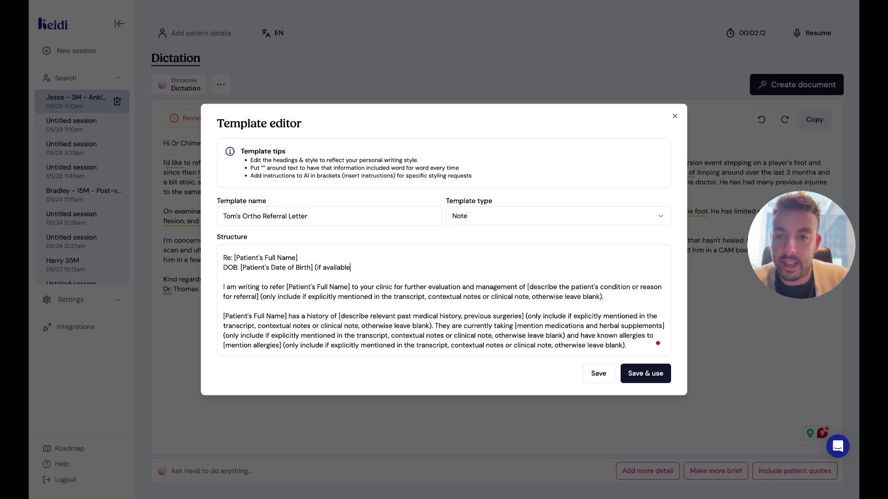
pyautogui.press('Return')
pyautogui.press('Return')
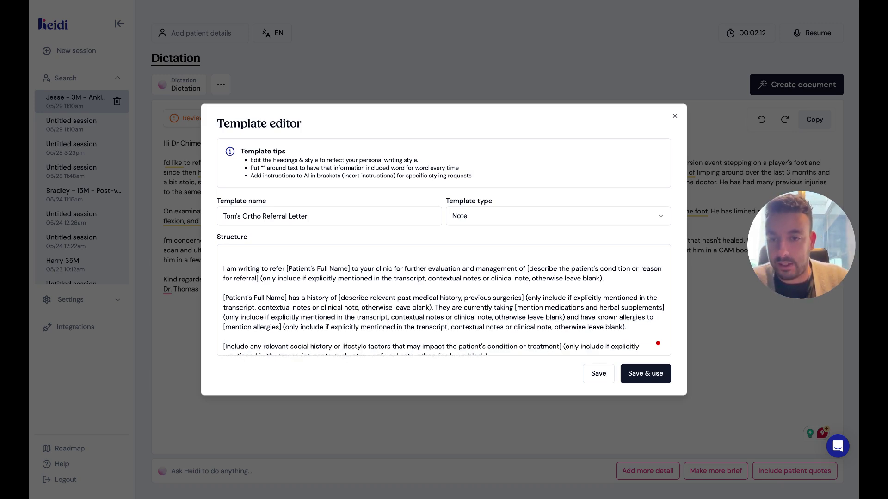
pyautogui.scroll(3, 444, 300)
# Type a '[Subjective sentences]' placeholder and clear the empty lines below it.
pyautogui.write('[')
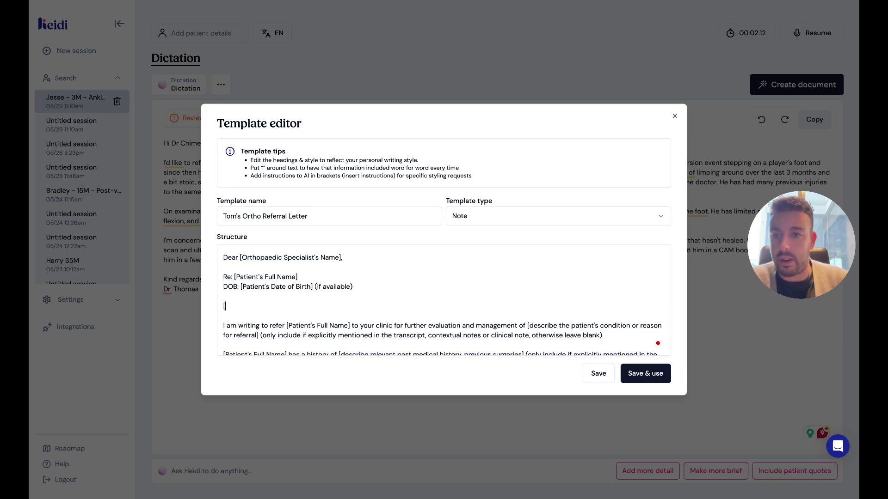
pyautogui.write('S')
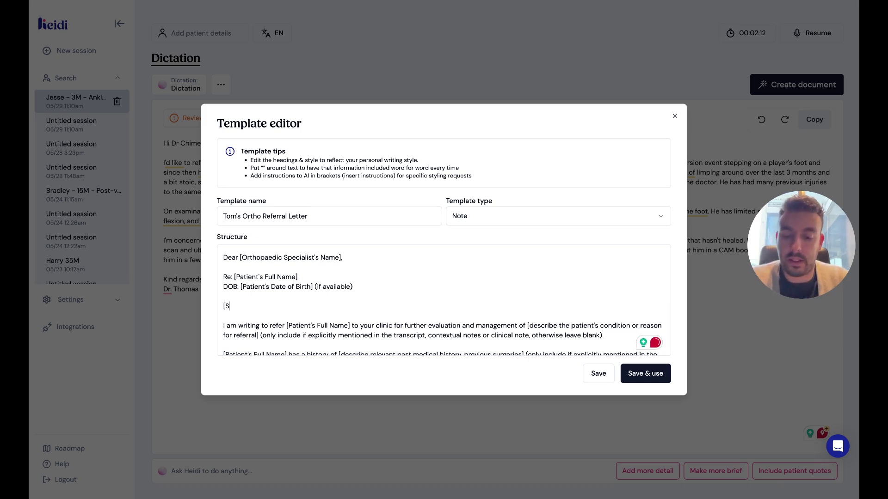
pyautogui.write('ubjective sent')
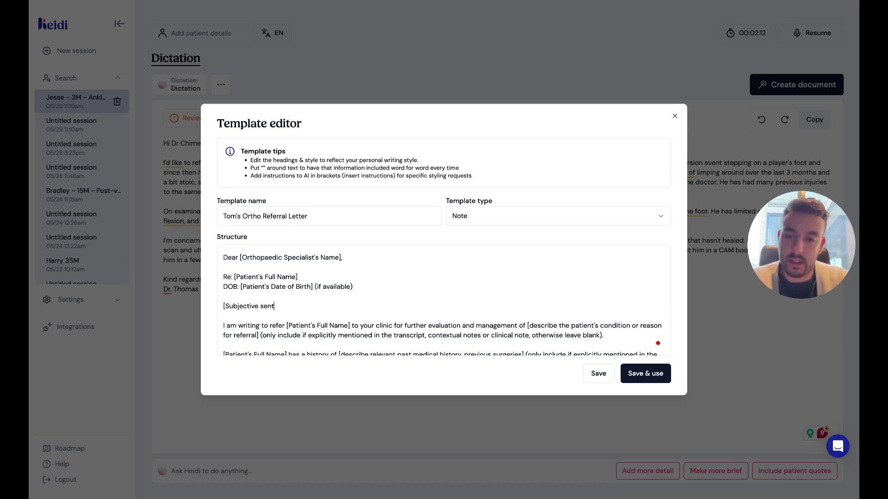
pyautogui.write('en')
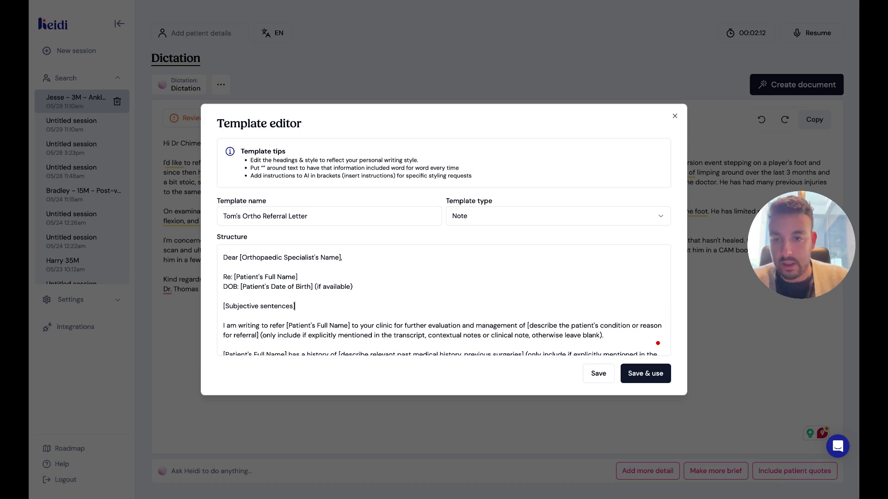
pyautogui.write('ces]')
pyautogui.press('Return')
pyautogui.press('Return')
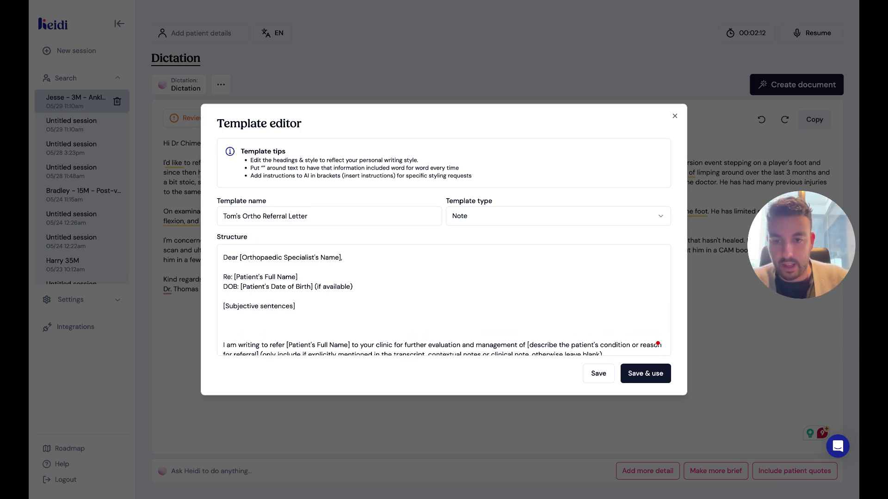
pyautogui.press('BackSpace')
pyautogui.press('BackSpace')
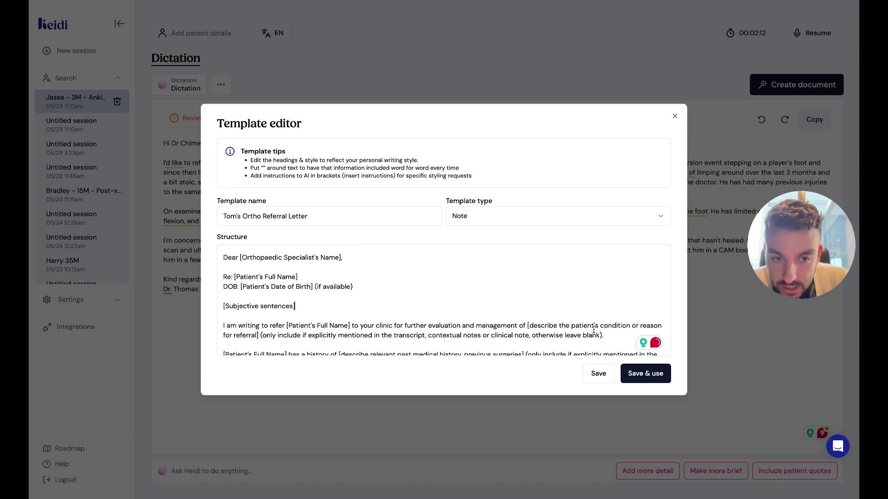
# Move the 'I am writing to refer' paragraph to directly under the DOB line.
pyautogui.moveTo(604, 335); pyautogui.dragTo(209, 327)
pyautogui.hotkey('ctrl', 'c')
pyautogui.press('BackSpace')
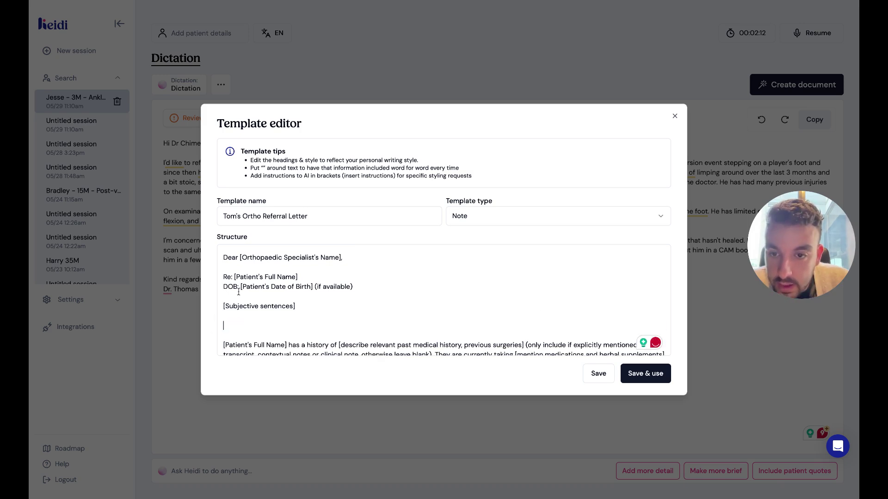
pyautogui.click(247, 296)
pyautogui.press('Return')
pyautogui.click(247, 297)
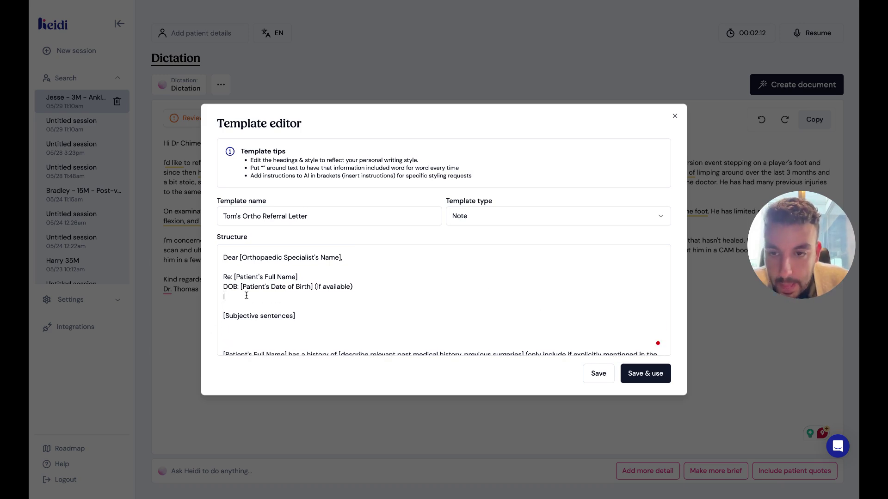
pyautogui.press('Return')
pyautogui.hotkey('ctrl', 'v')
# Delete the '[Subjective sentences]' placeholder along with its blank lines.
pyautogui.scroll(-1, 279, 321)
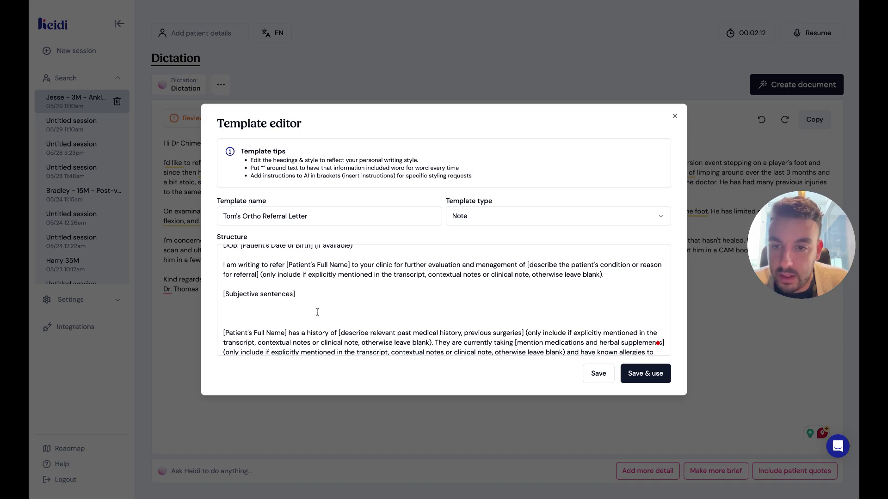
pyautogui.click(258, 301)
pyautogui.hotkey('shift', 'Up')
pyautogui.press('BackSpace')
pyautogui.press('BackSpace')
pyautogui.press('BackSpace')
pyautogui.press('BackSpace')
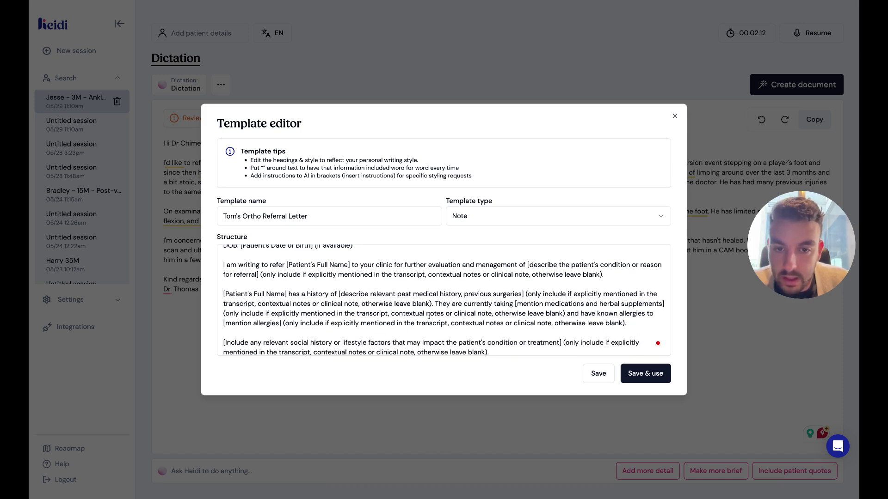
# Replace the sign-off's name, title, practice and email placeholders with the doctor's name.
pyautogui.scroll(-1, 429, 316)
pyautogui.scroll(-3, 429, 316)
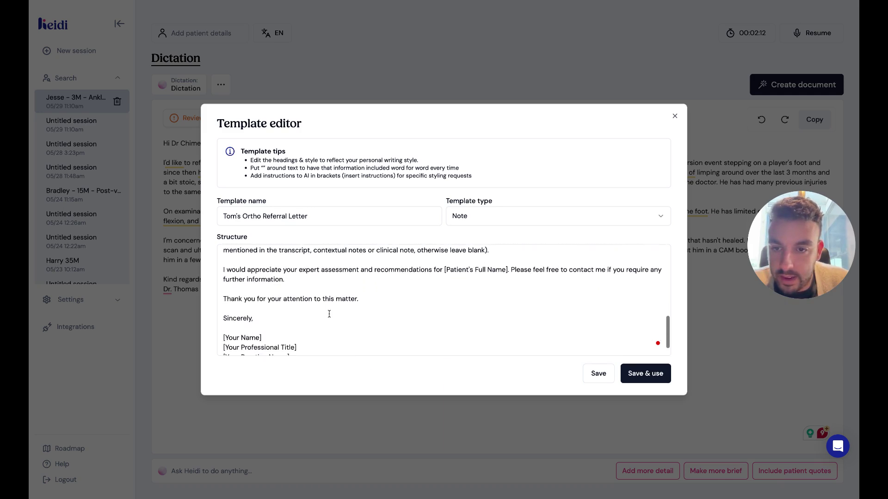
pyautogui.scroll(-1, 273, 315)
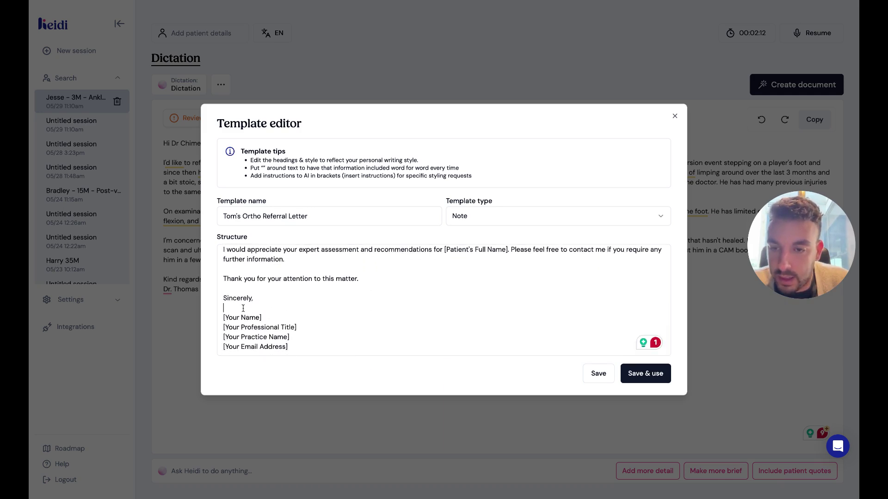
pyautogui.moveTo(223, 308); pyautogui.dragTo(298, 351)
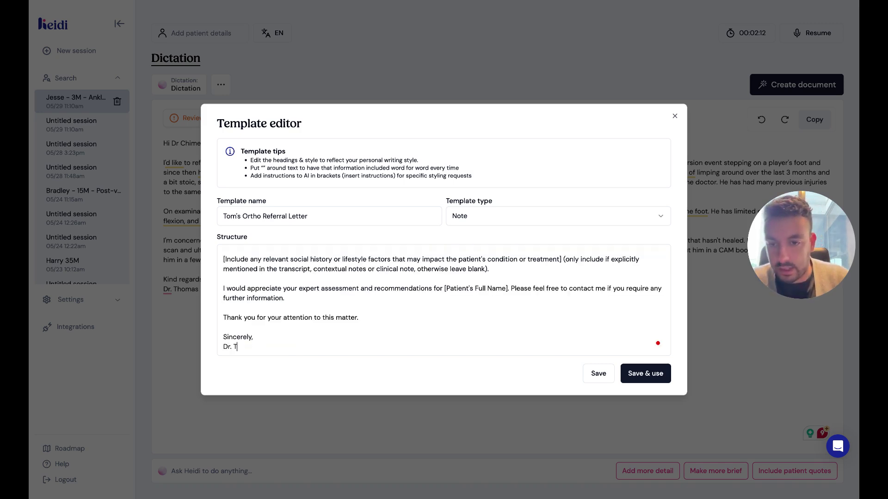
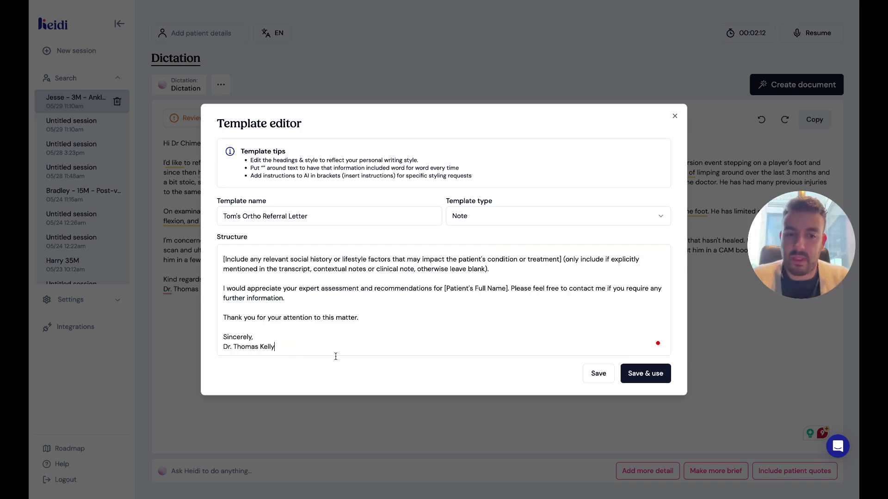
pyautogui.scroll(10, 424, 270)
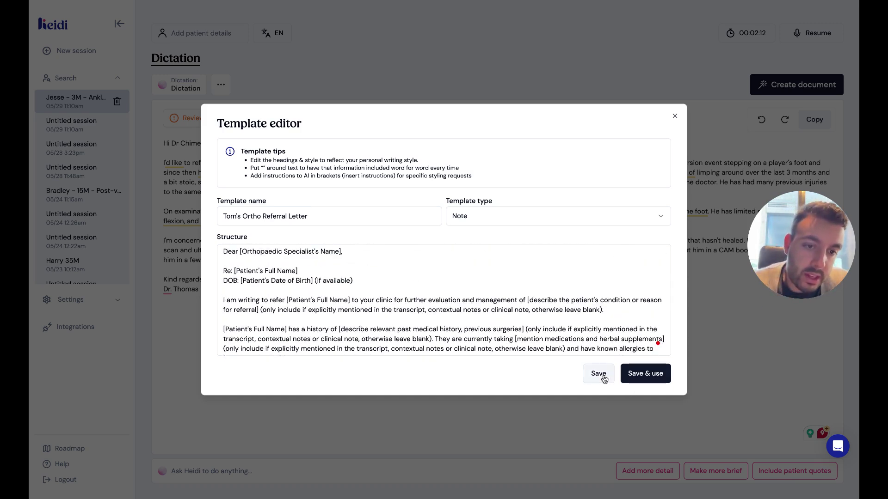
# Keep the template type as Note, then save the Ortho Referral Letter template and apply it.
pyautogui.click(544, 222)
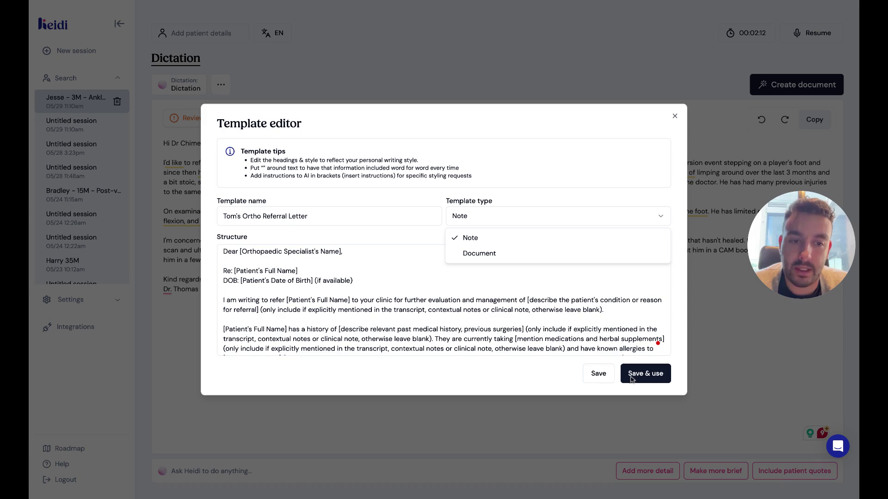
pyautogui.click(657, 382)
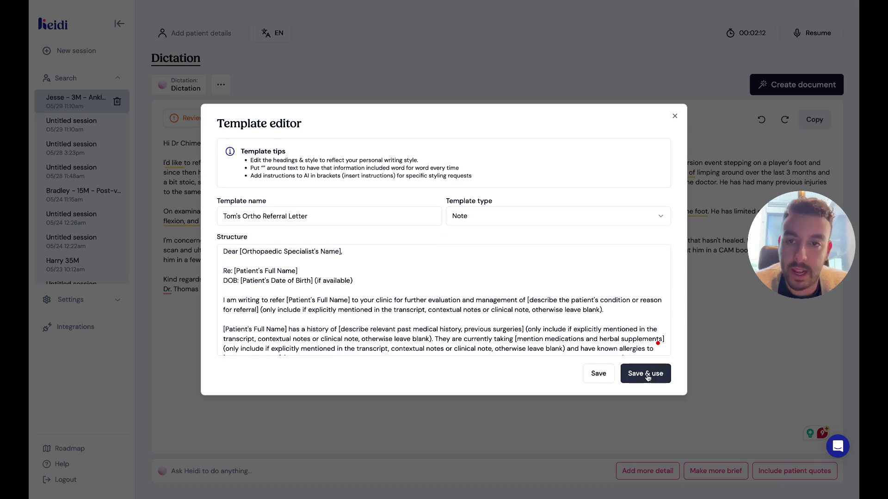
pyautogui.click(648, 379)
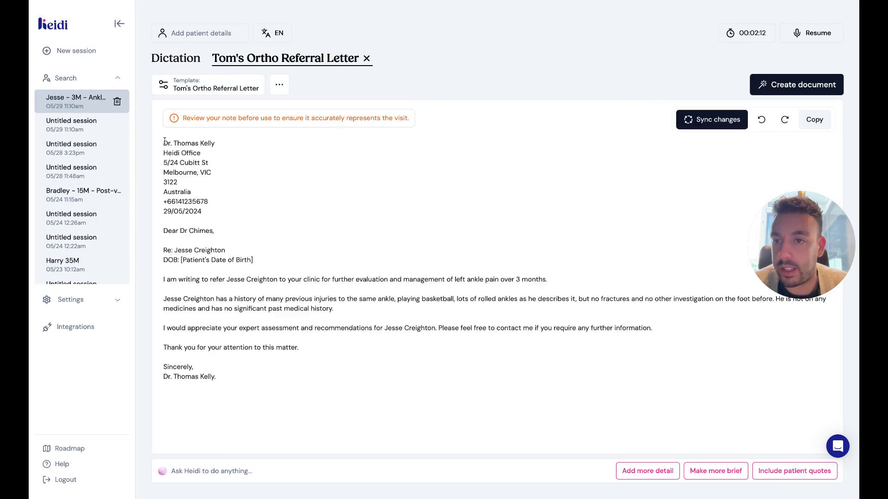
# Inspect the generated letter's sender address block and thank-you line.
pyautogui.moveTo(164, 140); pyautogui.dragTo(226, 209)
pyautogui.click(217, 215)
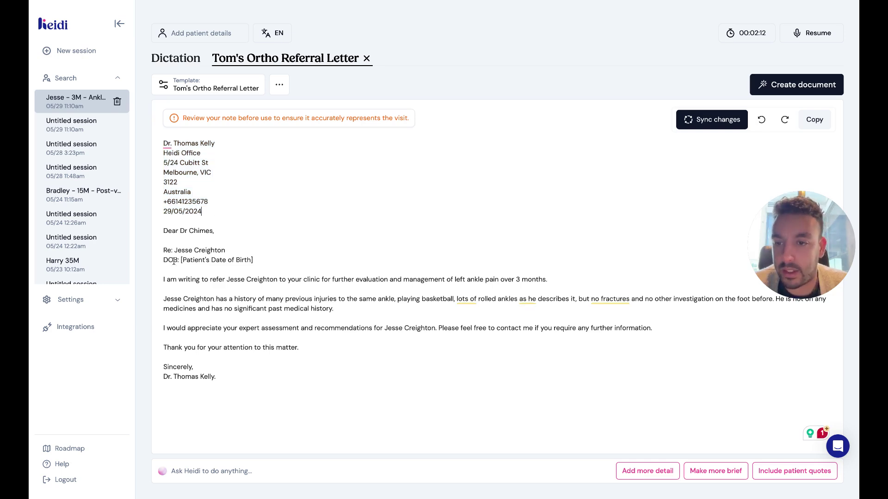
pyautogui.moveTo(163, 355); pyautogui.dragTo(301, 353)
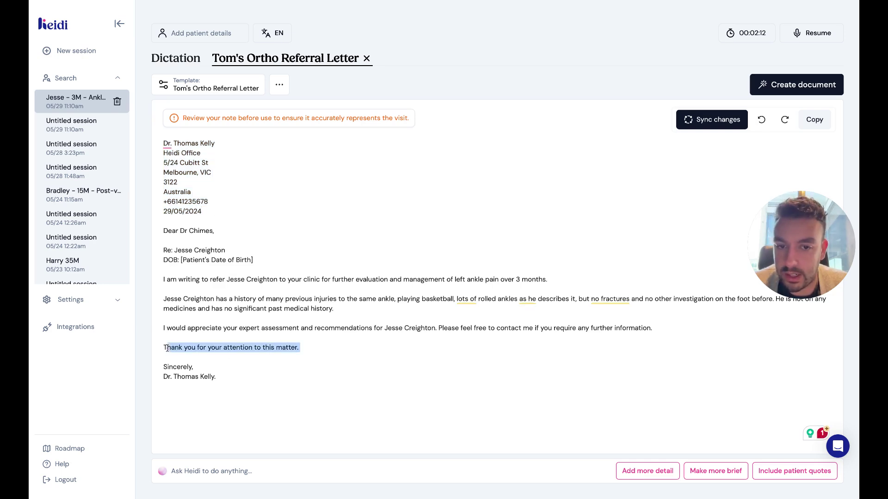
pyautogui.click(407, 311)
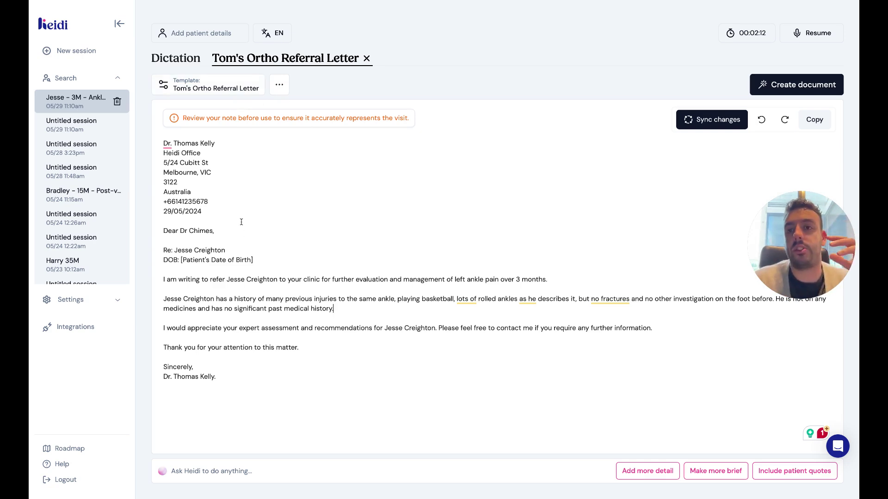
# Compare the letter with the Dictation tab, ending on Tom's Ortho Referral Letter.
pyautogui.click(187, 58)
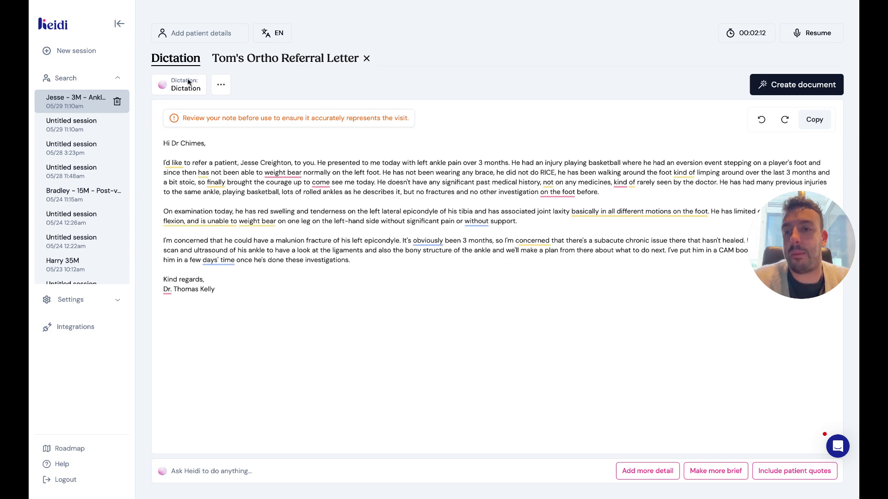
pyautogui.click(258, 60)
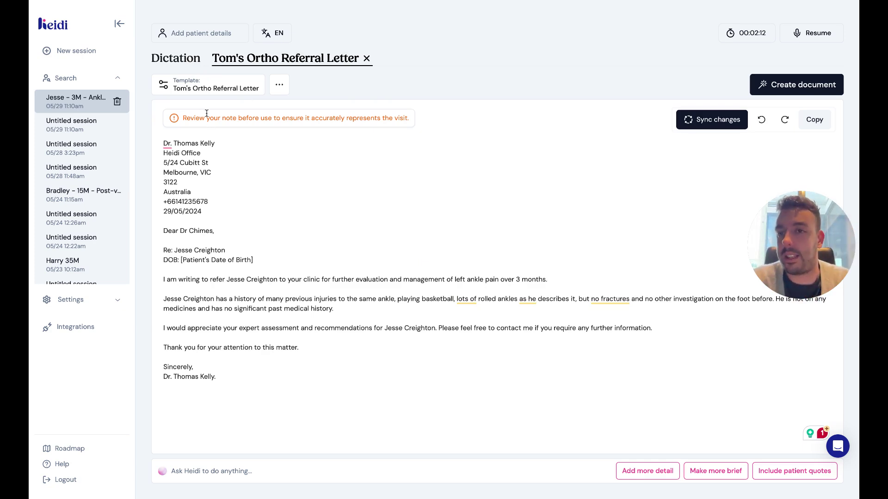
pyautogui.click(181, 58)
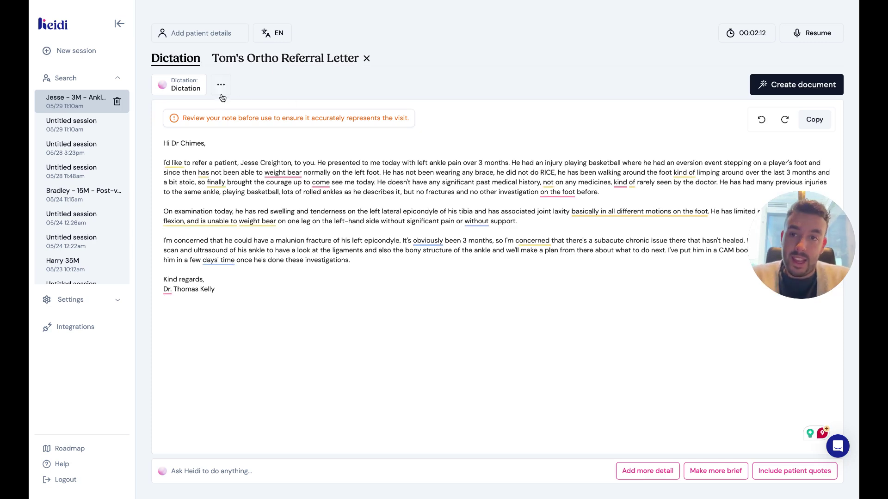
pyautogui.click(249, 64)
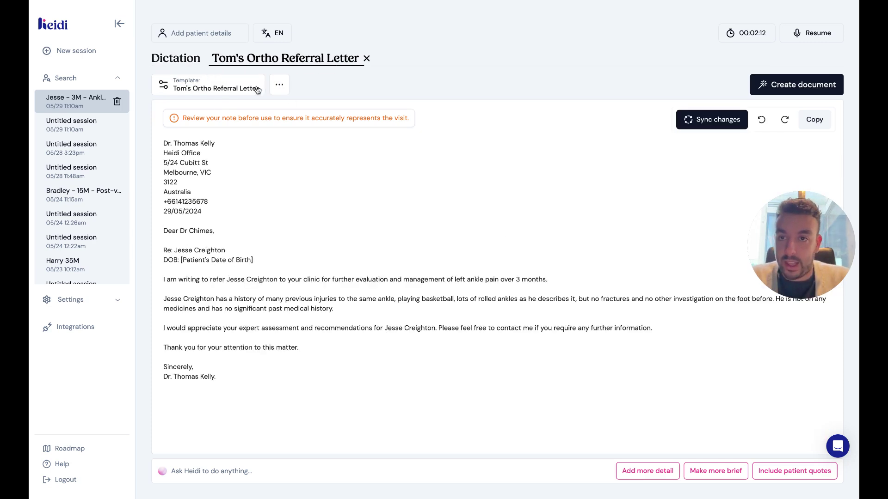
# Ask Heidi to add much more detail to the letter while preserving its structure.
pyautogui.click(202, 472)
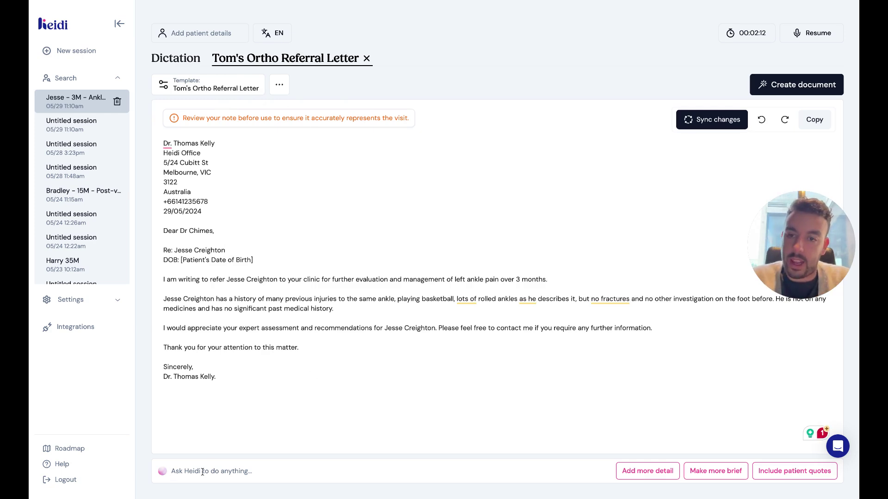
pyautogui.write('Can you ')
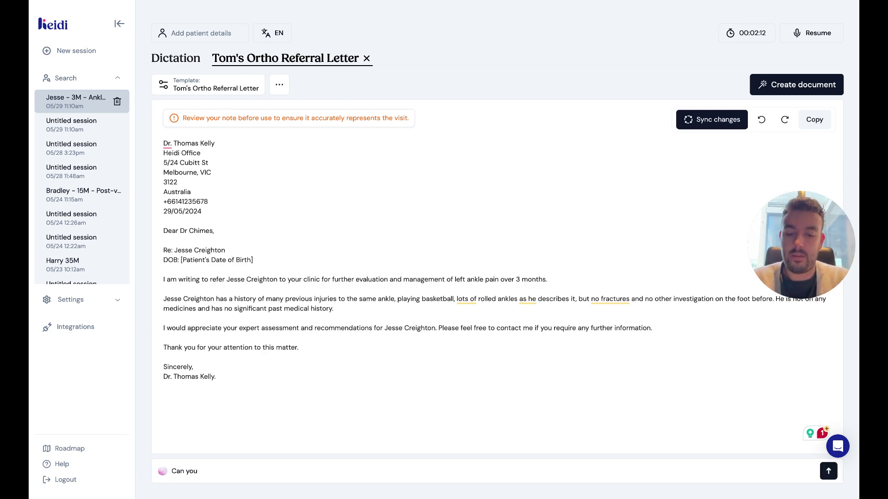
pyautogui.write('fill in a lot mor')
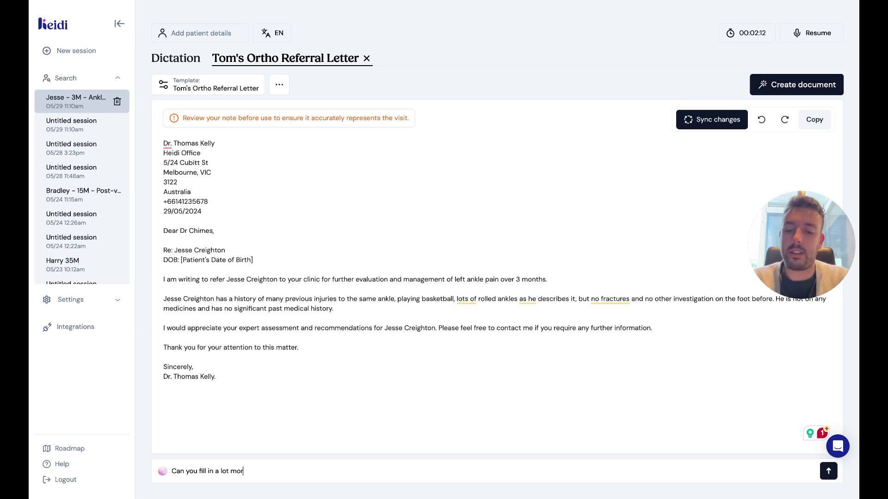
pyautogui.write('e detail into this')
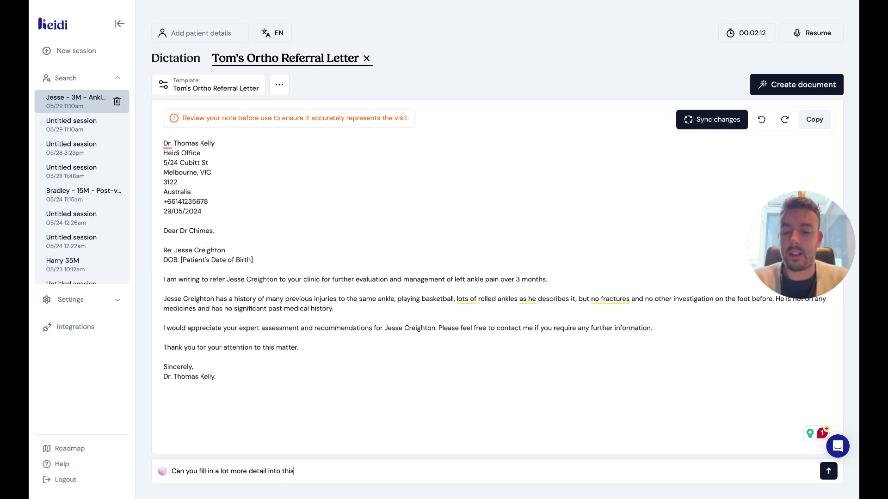
pyautogui.write(' letter preserv')
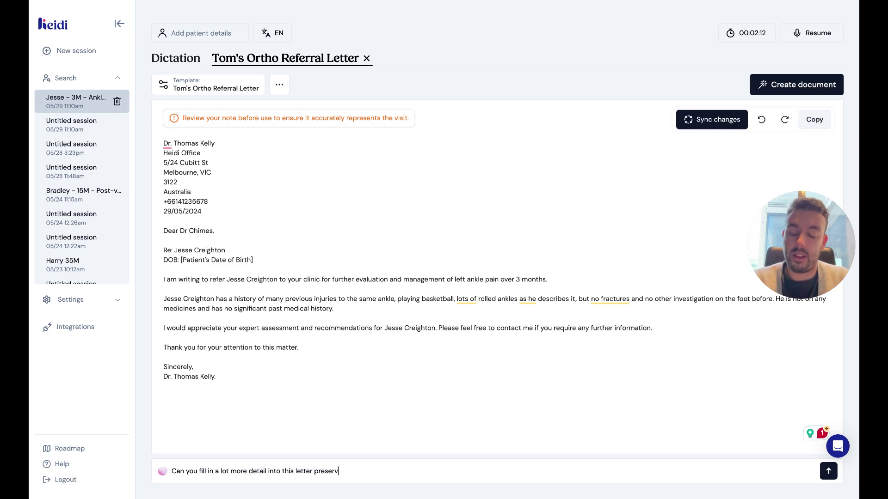
pyautogui.write('ing the structure ')
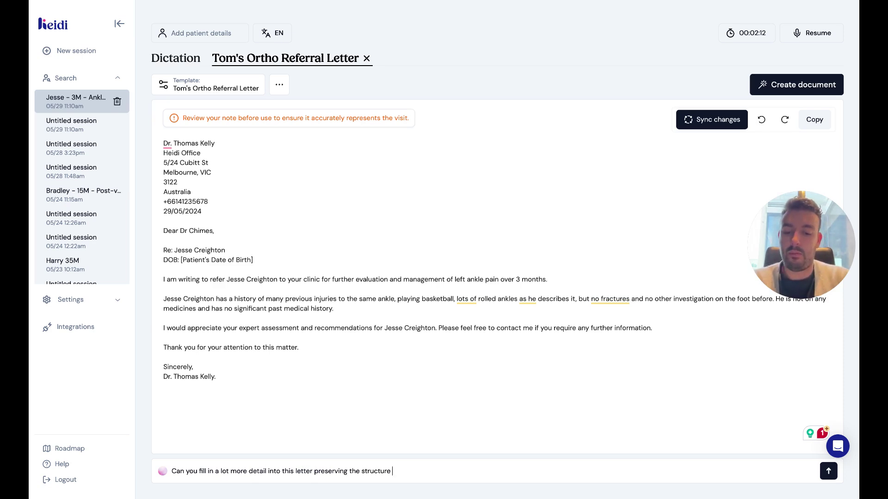
pyautogui.write('but jsut include m')
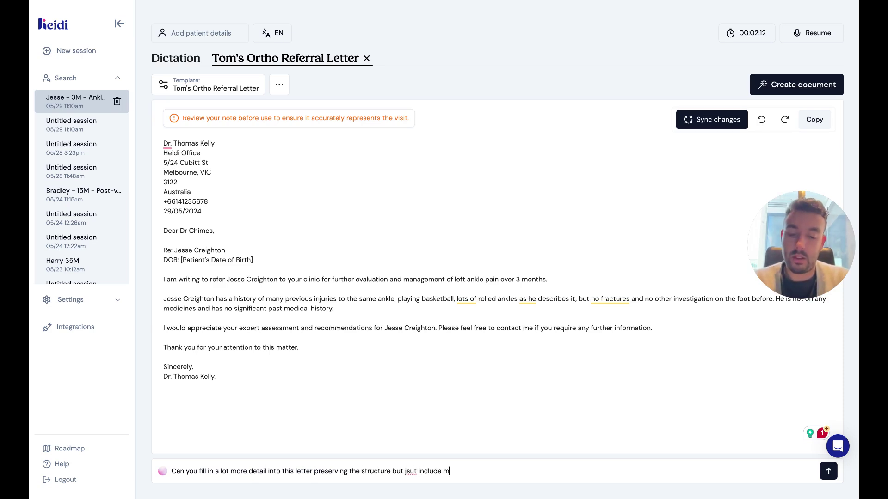
pyautogui.write('ore details')
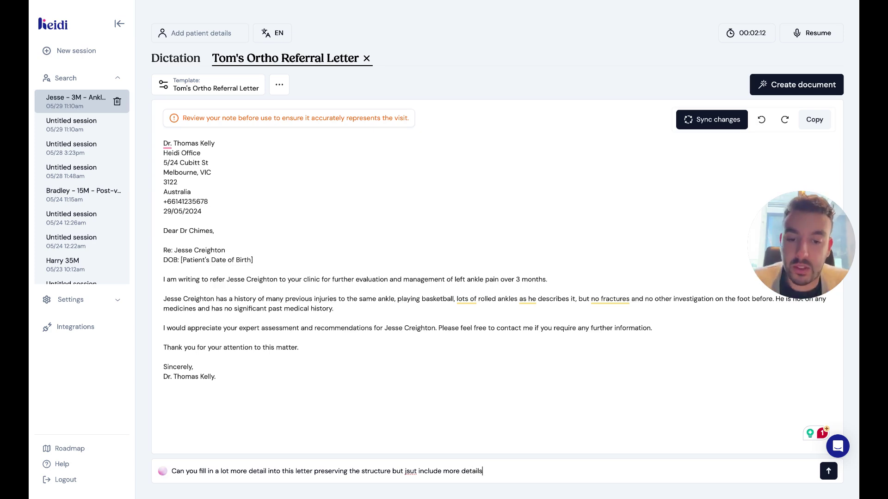
pyautogui.press('BackSpace')
pyautogui.press('BackSpace')
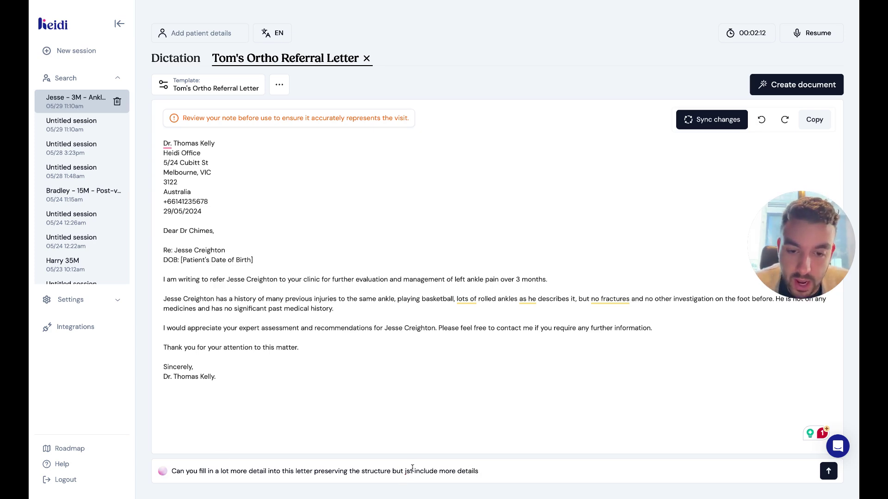
pyautogui.write('ust')
pyautogui.press('BackSpace')
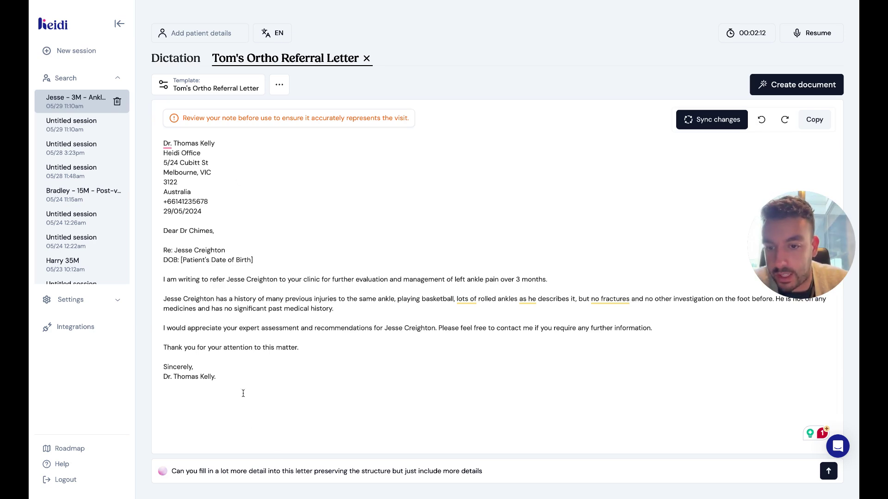
pyautogui.press('Return')
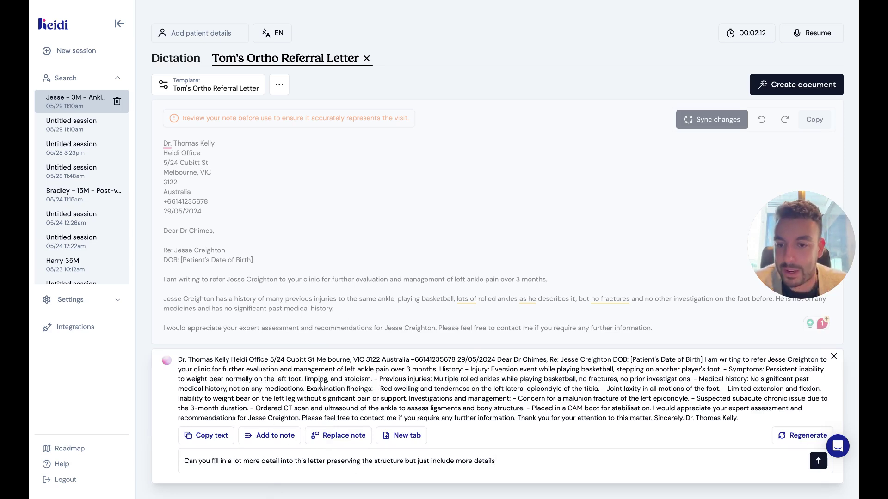
# Add the History, Examination findings and Investigations sections to the referral letter.
pyautogui.click(275, 437)
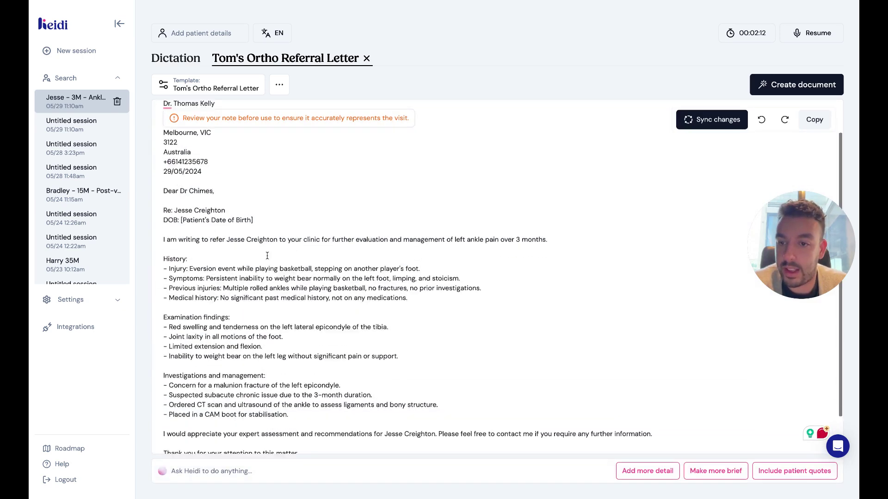
pyautogui.scroll(-2, 267, 256)
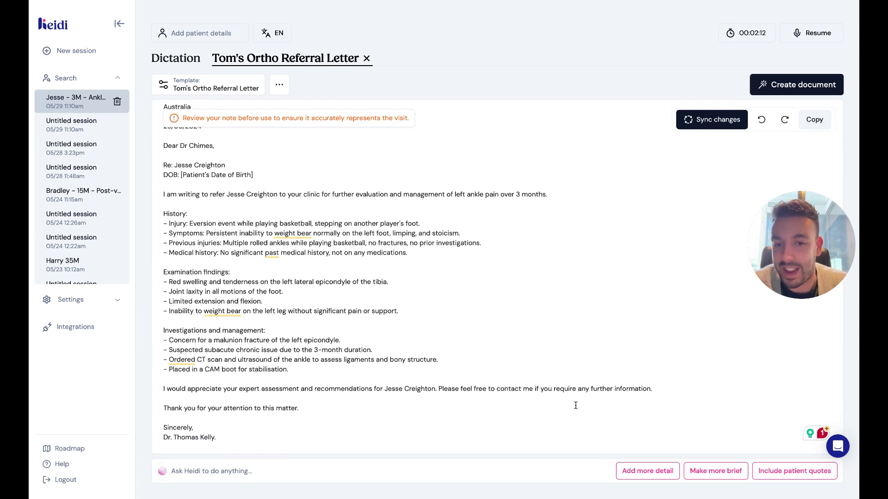
pyautogui.scroll(2, 257, 195)
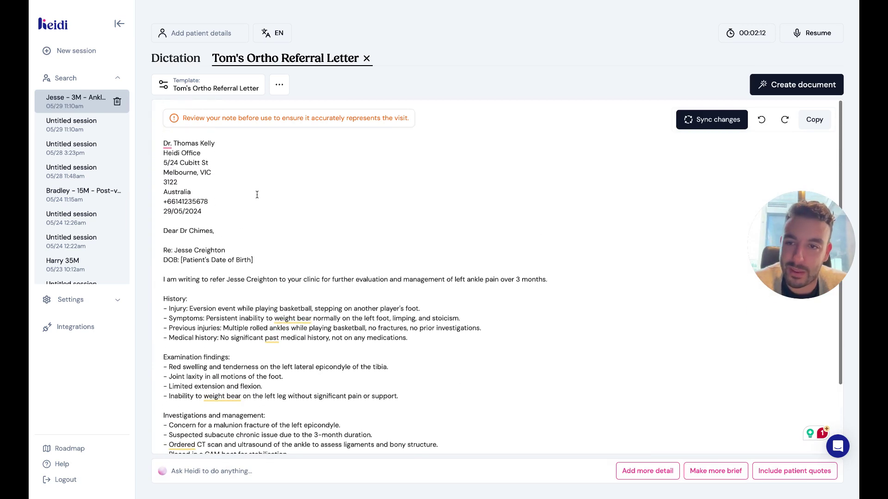
# Ask Heidi to rewrite the referral as a narrative letter rather than a clinical note.
pyautogui.click(200, 471)
pyautogui.write('Can')
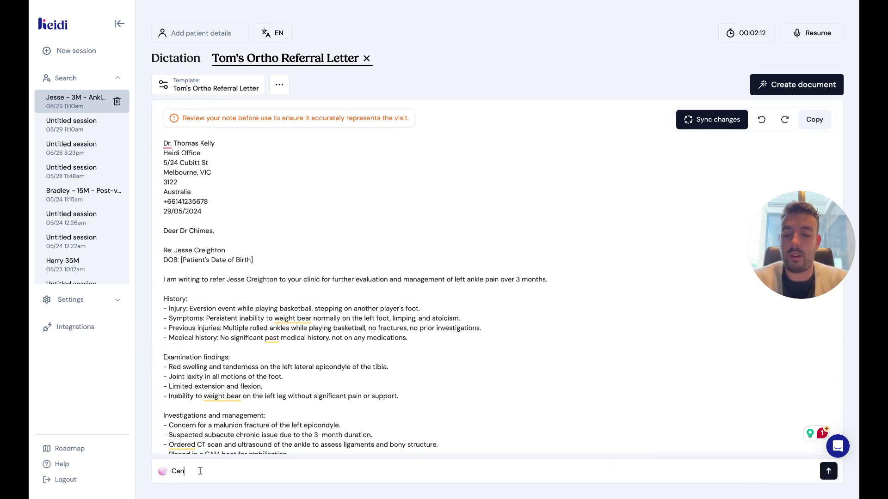
pyautogui.write(' you rewrite t')
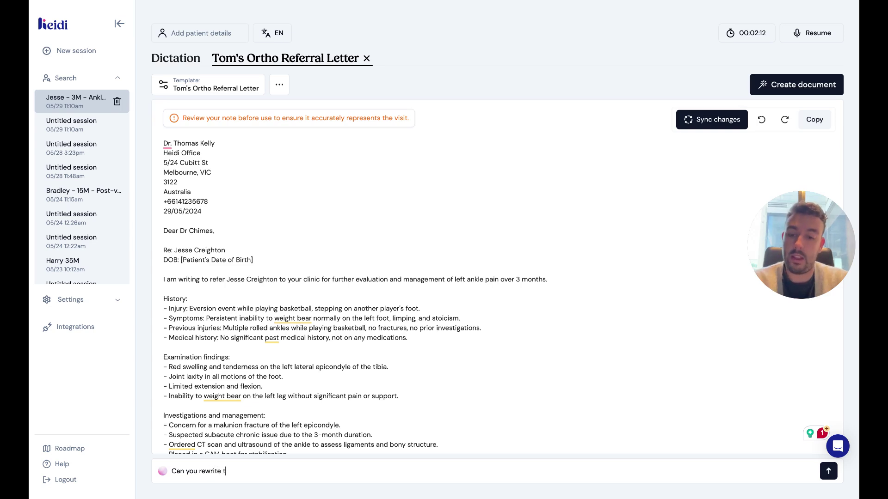
pyautogui.write('his but')
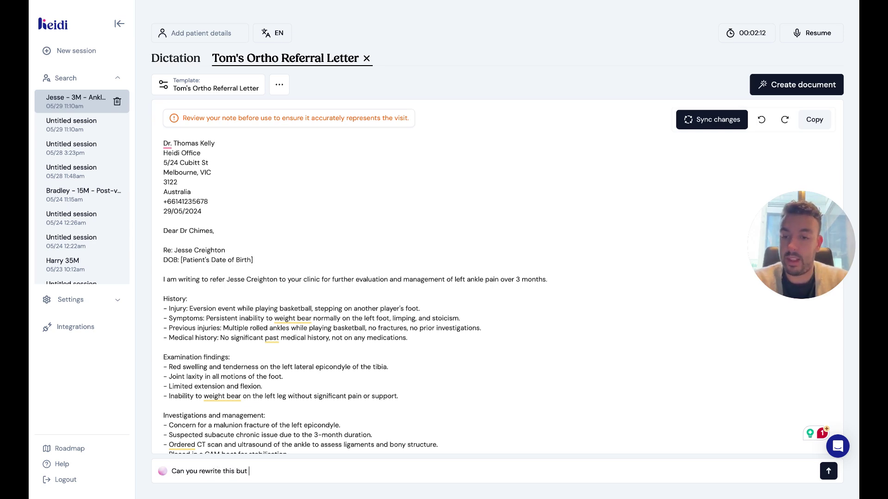
pyautogui.write(' m')
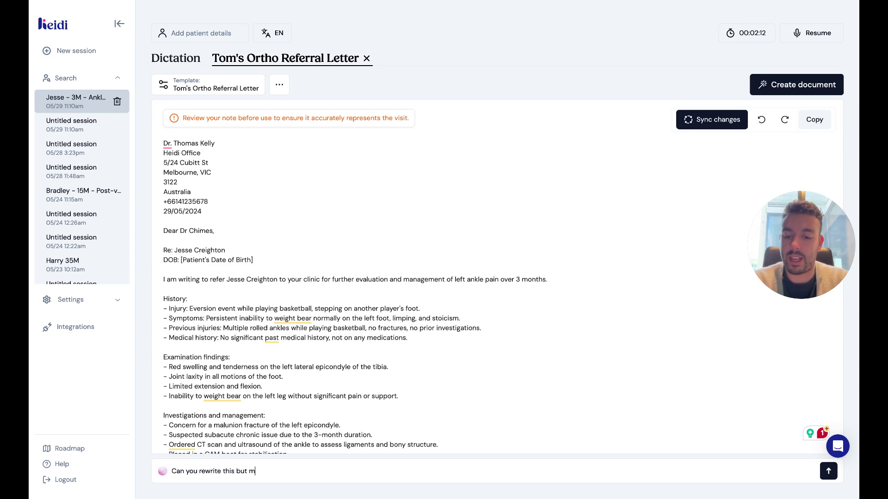
pyautogui.write('ake it narrative ')
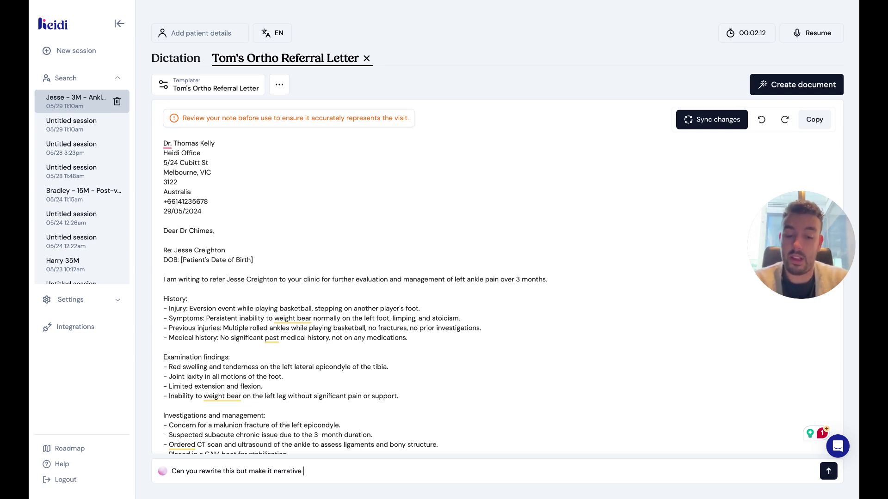
pyautogui.write('like a letter no')
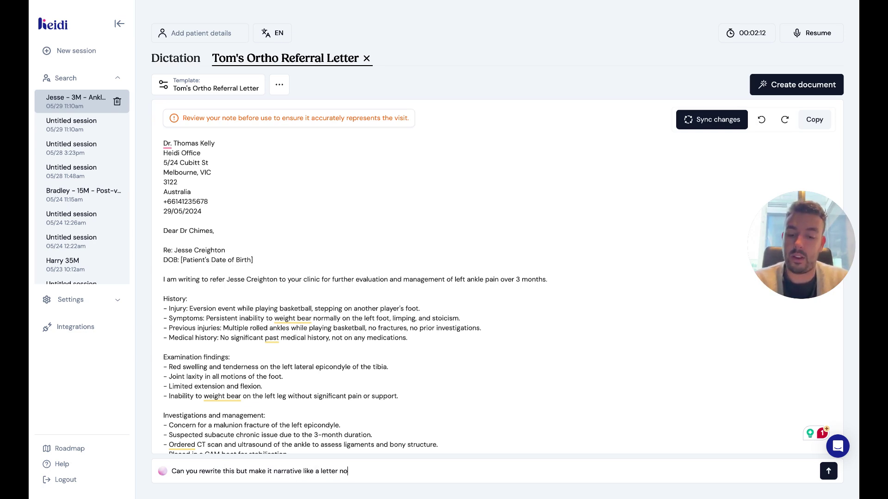
pyautogui.write('t a clinical note')
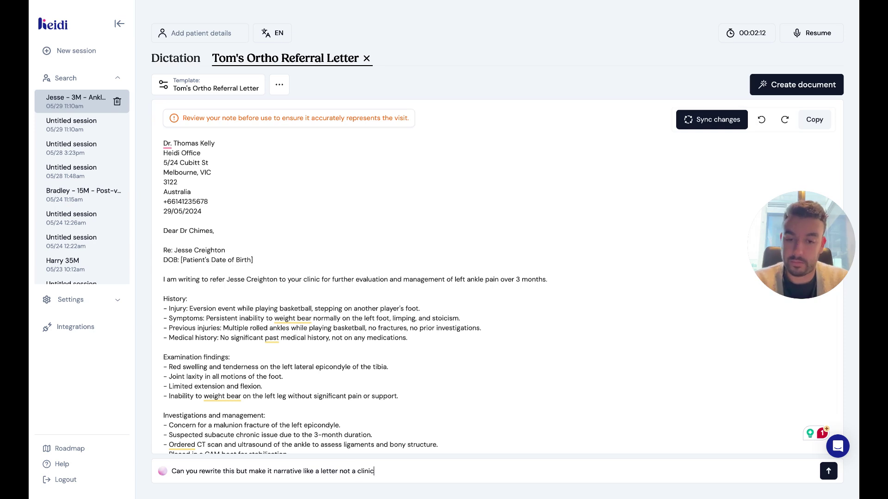
pyautogui.press('Return')
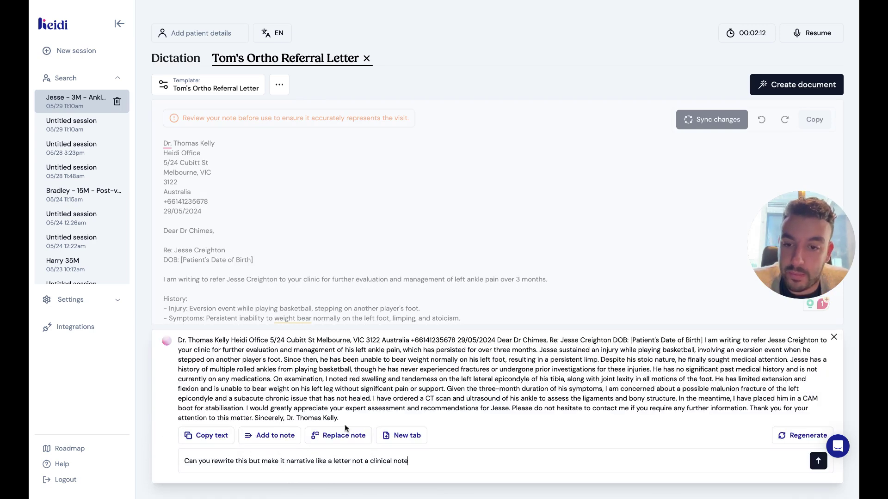
# Keep the narrative rewrite as a new document and compare it with the Dictation transcript.
pyautogui.click(391, 436)
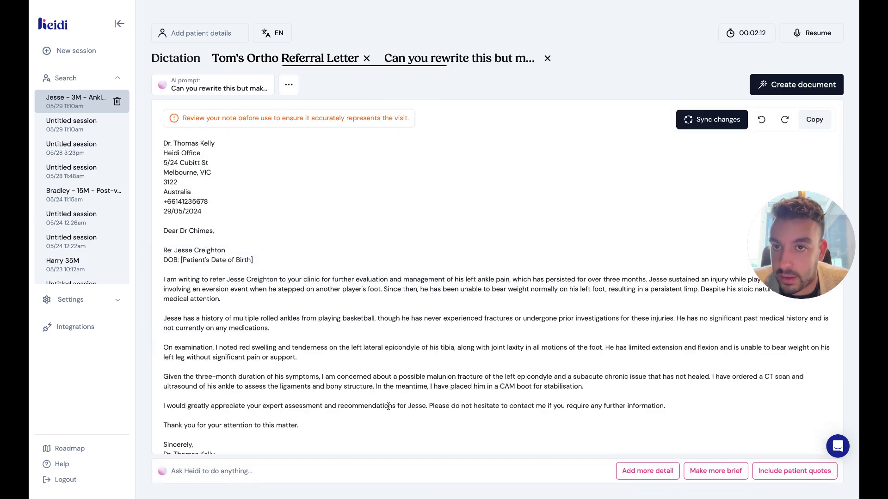
pyautogui.scroll(-1, 360, 252)
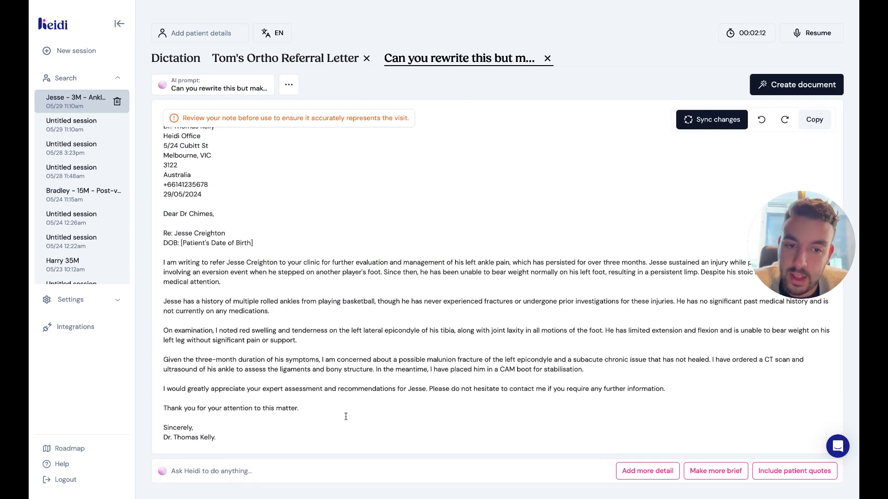
pyautogui.click(191, 58)
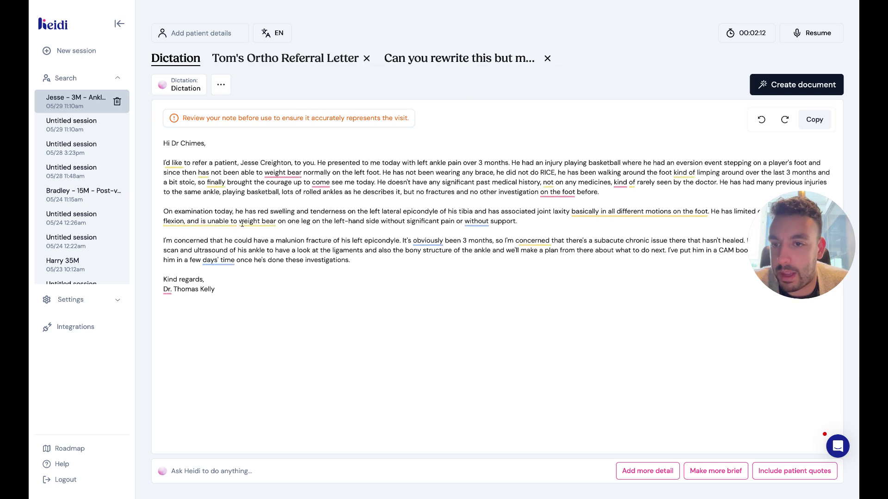
pyautogui.click(479, 59)
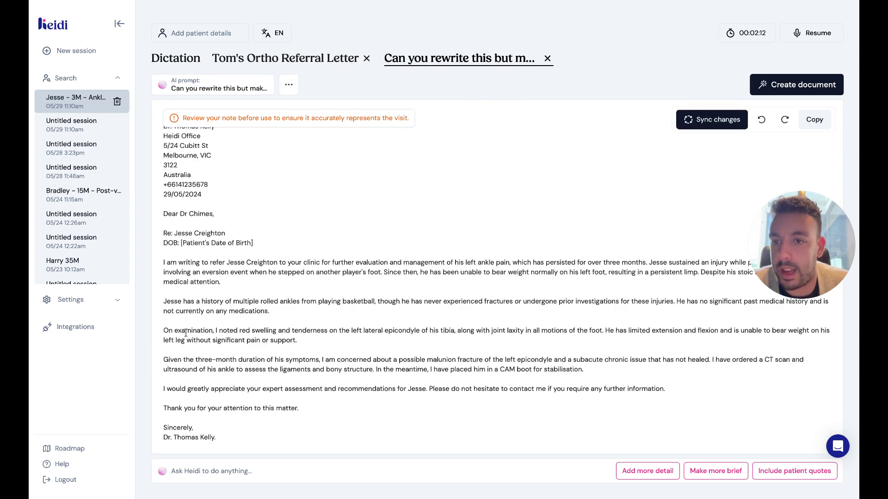
# Review the rewrite's address block, body paragraphs, closing thank-you line and opening paragraph.
pyautogui.scroll(1, 186, 333)
pyautogui.moveTo(208, 212); pyautogui.dragTo(174, 138)
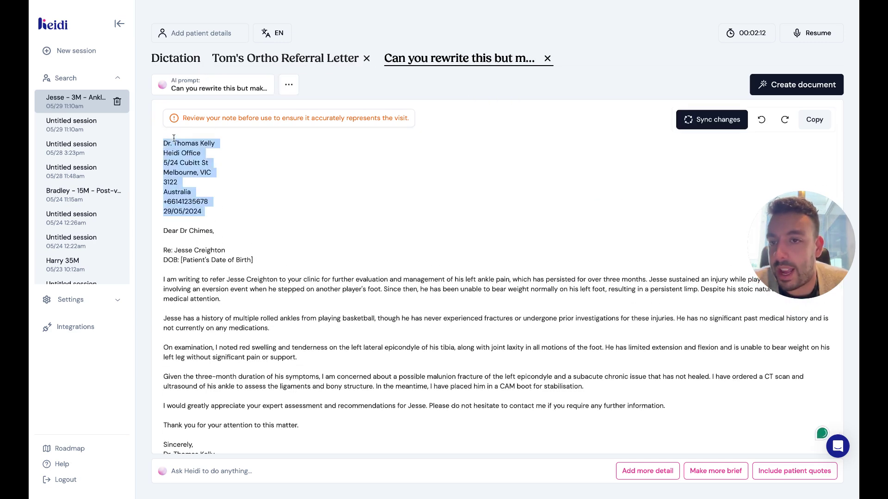
pyautogui.scroll(-1, 273, 236)
pyautogui.click(375, 346)
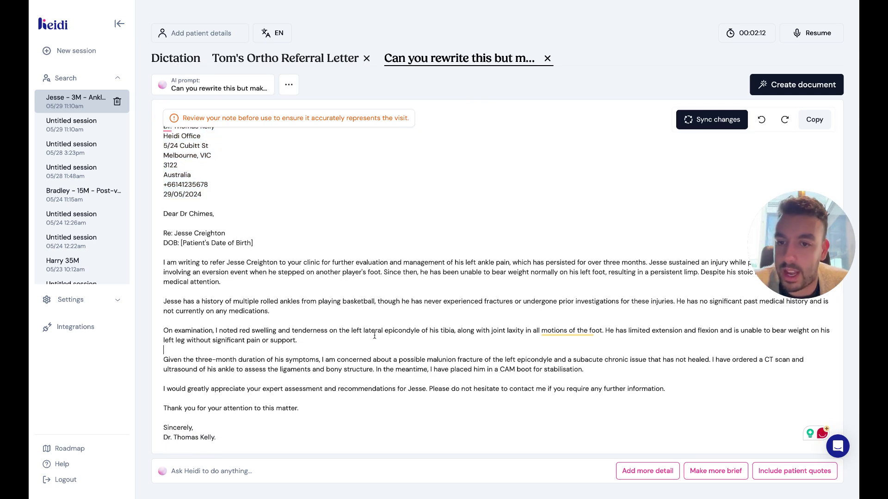
pyautogui.moveTo(345, 415); pyautogui.dragTo(151, 267)
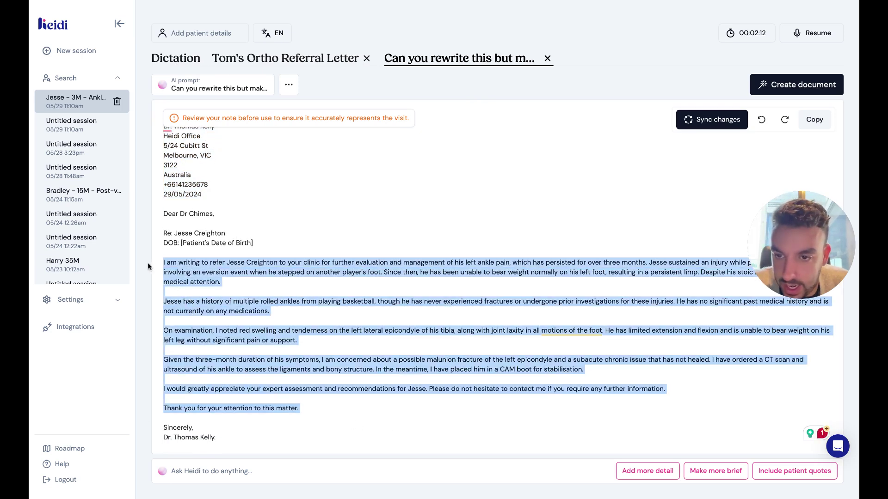
pyautogui.click(200, 272)
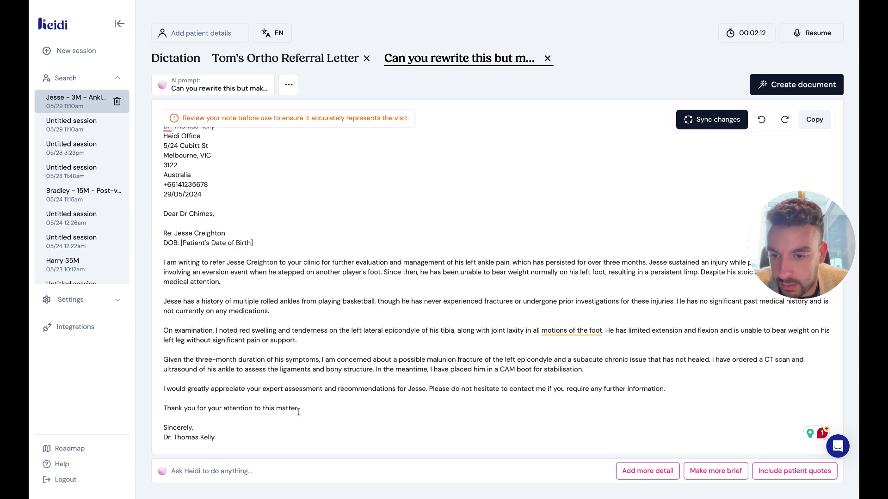
pyautogui.moveTo(299, 409); pyautogui.dragTo(147, 409)
pyautogui.moveTo(231, 283); pyautogui.dragTo(150, 258)
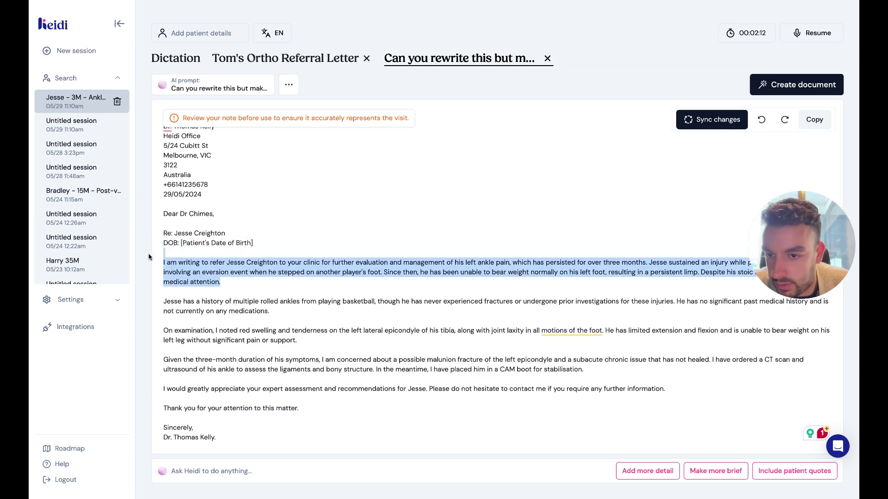
# Go back to Tom's Ortho Referral Letter and look through it.
pyautogui.click(274, 58)
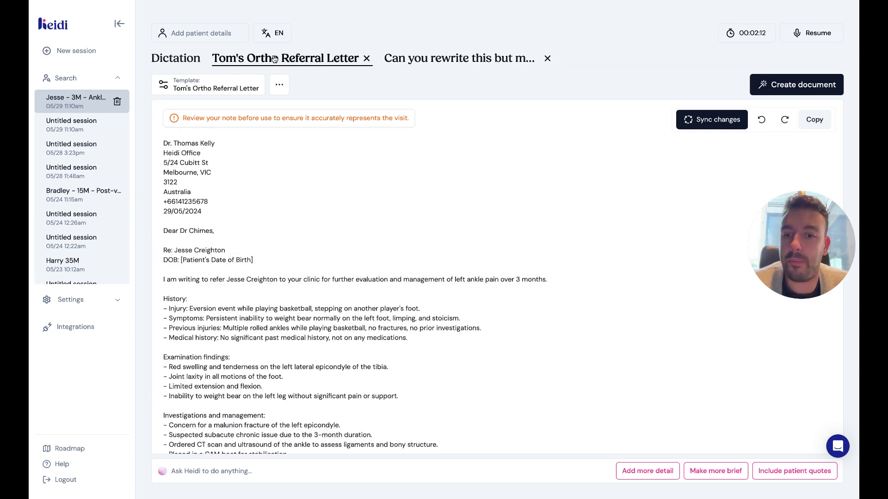
pyautogui.scroll(-3, 412, 363)
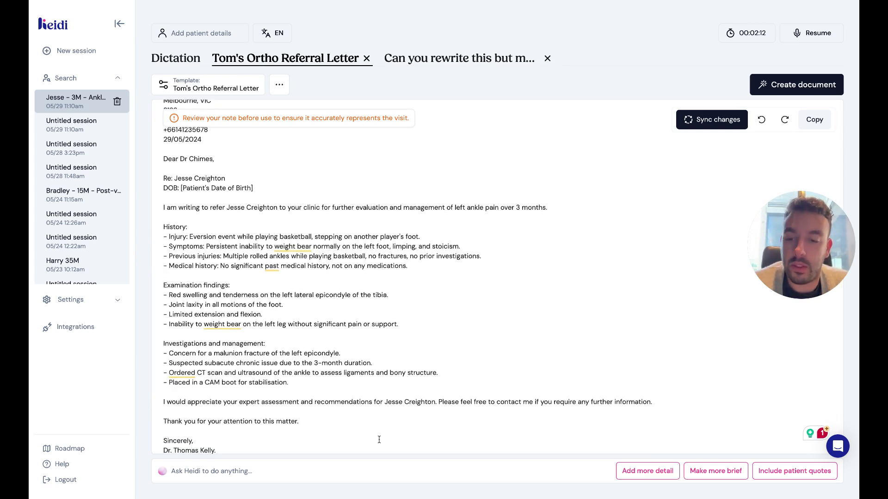
pyautogui.scroll(-1, 344, 450)
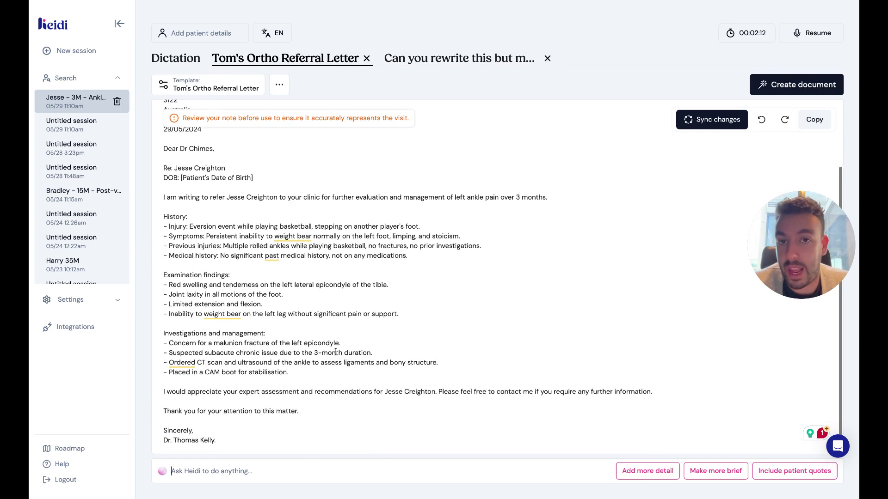
pyautogui.scroll(2, 331, 374)
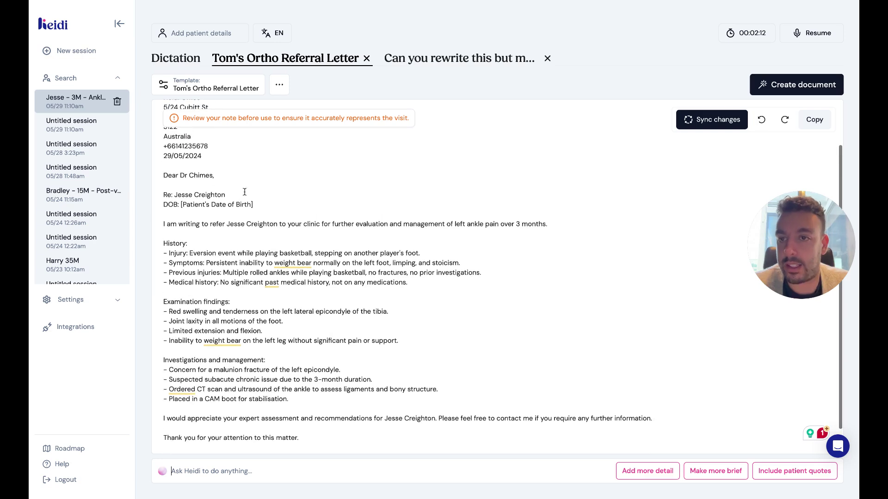
pyautogui.scroll(1, 246, 195)
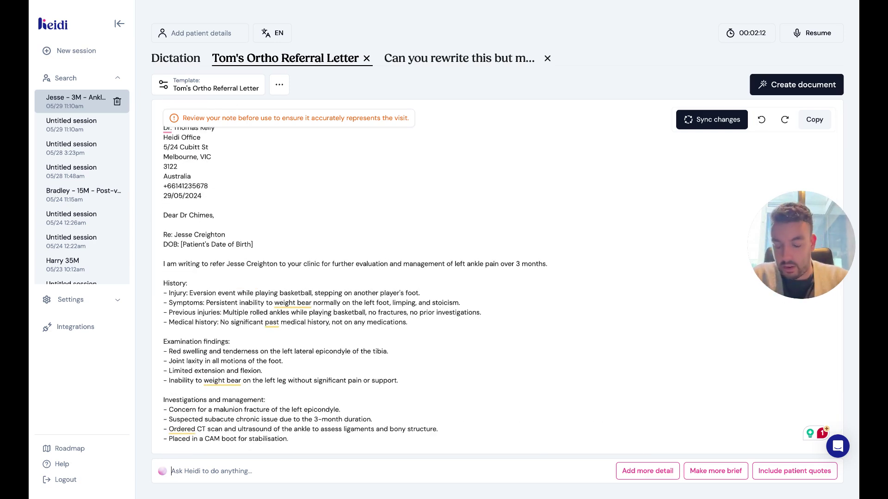
# Request a prior authorisation justification for the planned investigations and keep it as a new document.
pyautogui.write('can you giv')
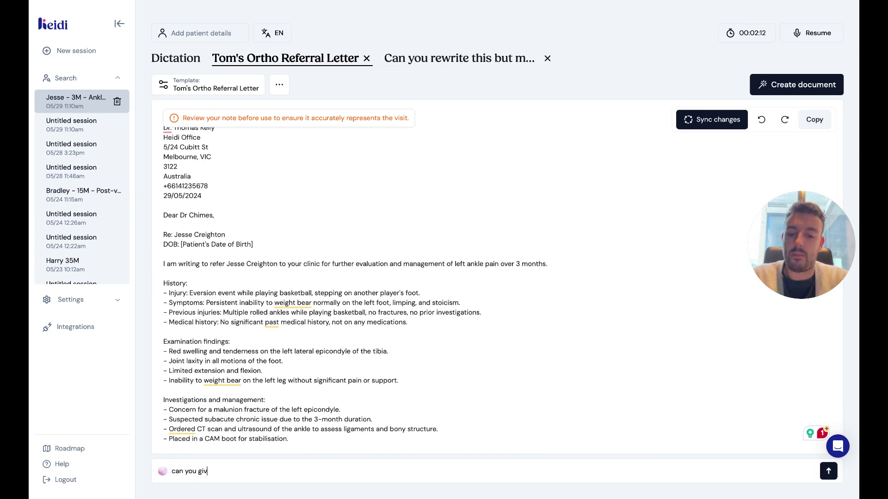
pyautogui.write('e me a prior auth ')
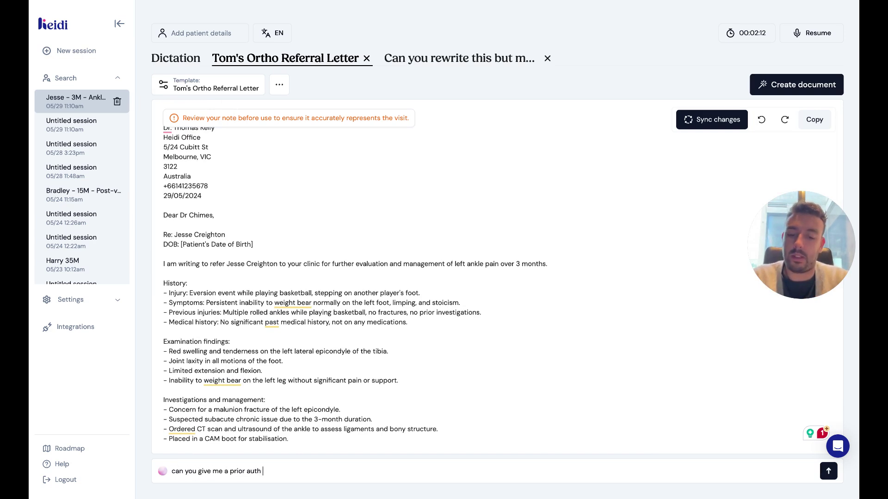
pyautogui.write('justification for ')
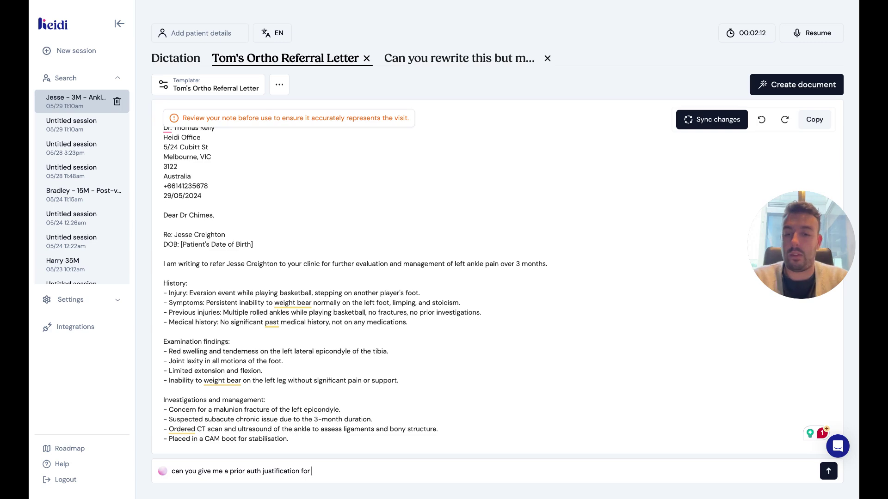
pyautogui.write('the inves')
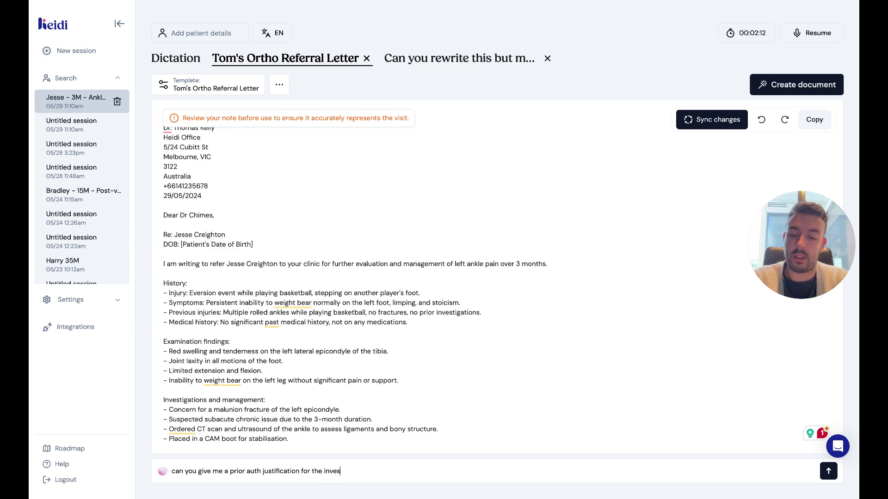
pyautogui.write('tigations I want t')
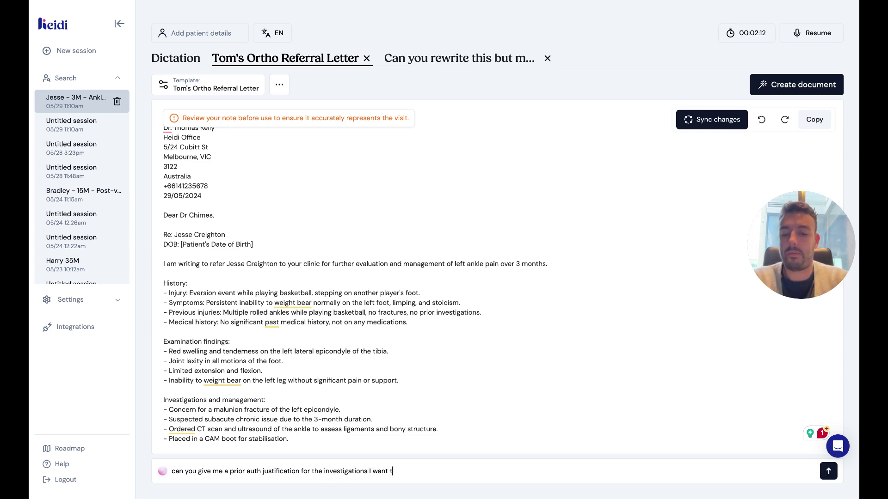
pyautogui.write('o order')
pyautogui.press('Return')
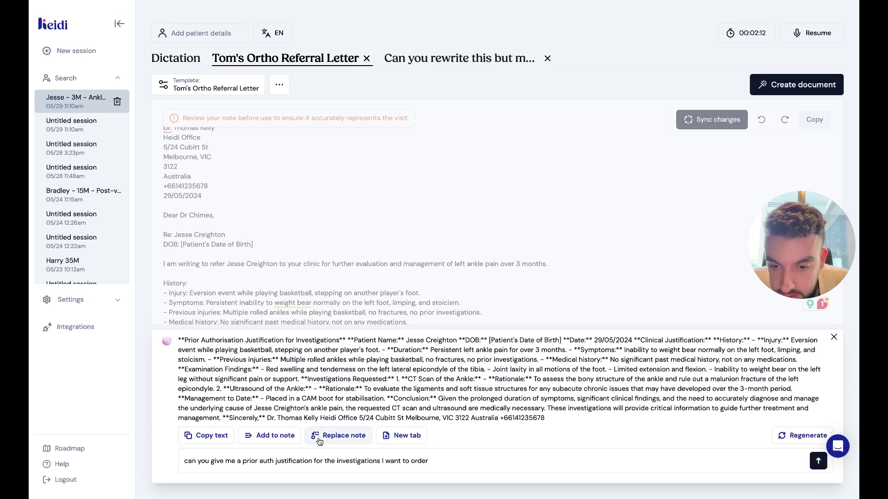
pyautogui.click(406, 435)
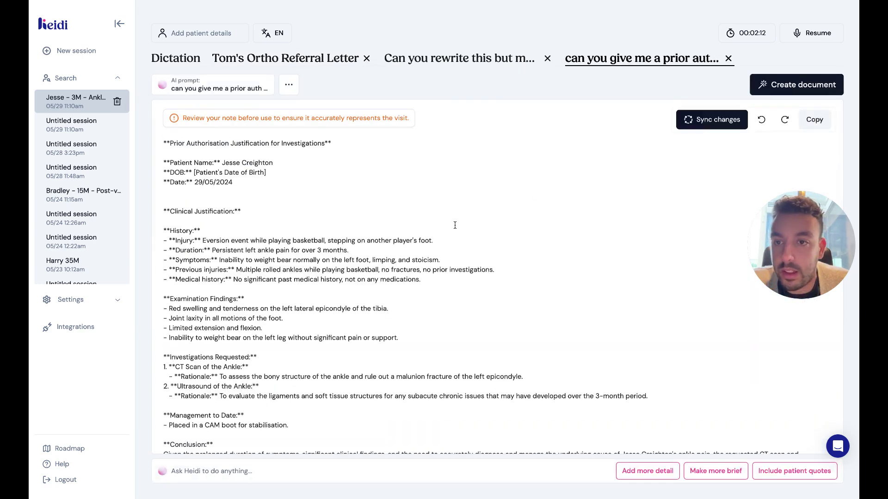
# Have Heidi remove the asterisks and replace the note with the cleaned version.
pyautogui.scroll(-5, 455, 225)
pyautogui.scroll(5, 255, 220)
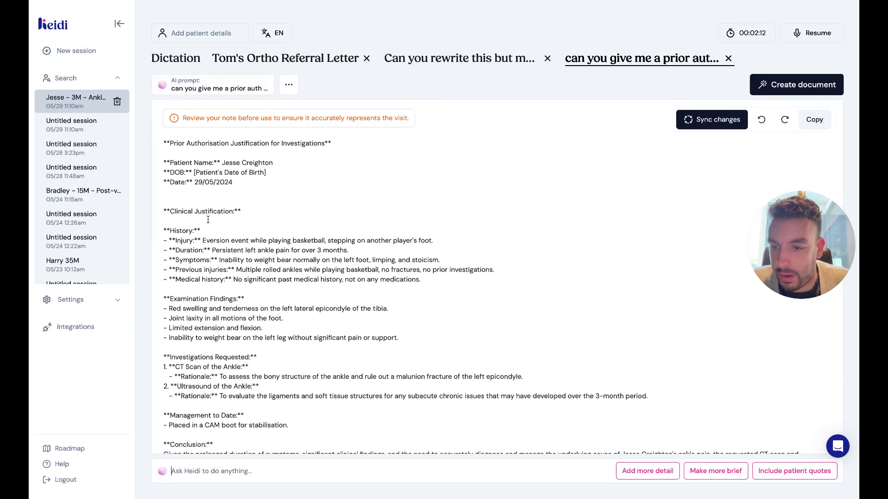
pyautogui.write('Can you remov')
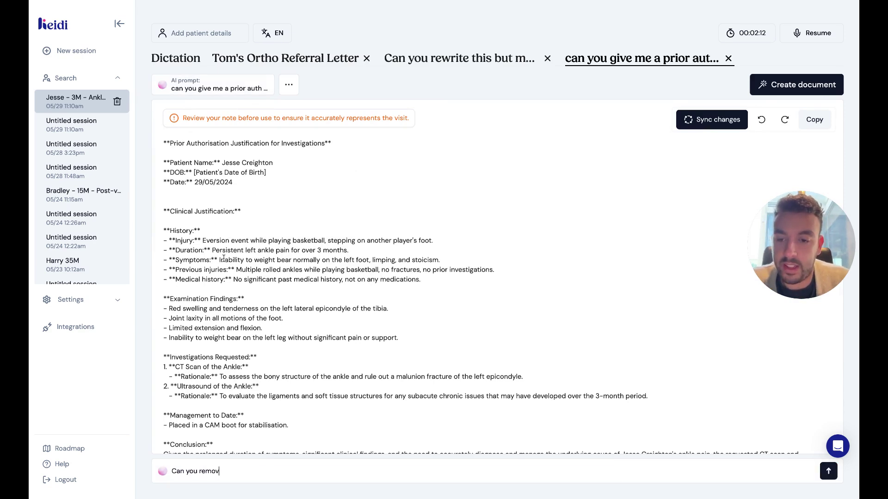
pyautogui.write('e the asterisks')
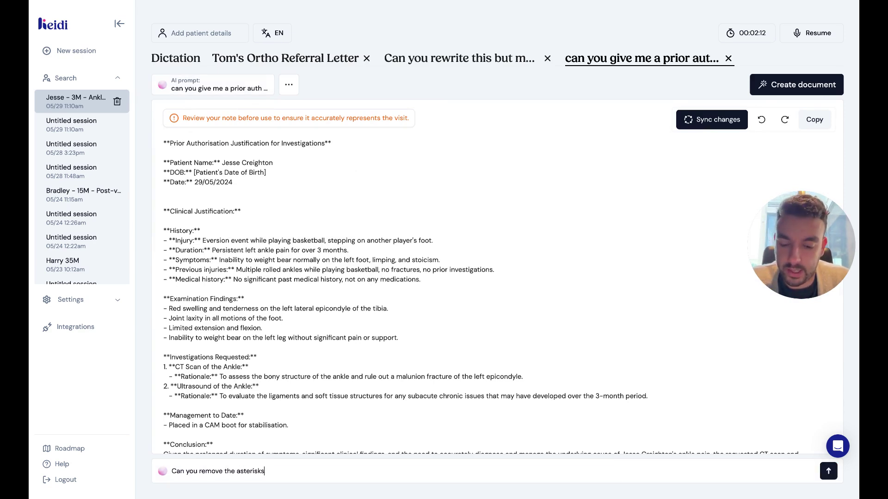
pyautogui.write(' please')
pyautogui.scroll(-3, 278, 225)
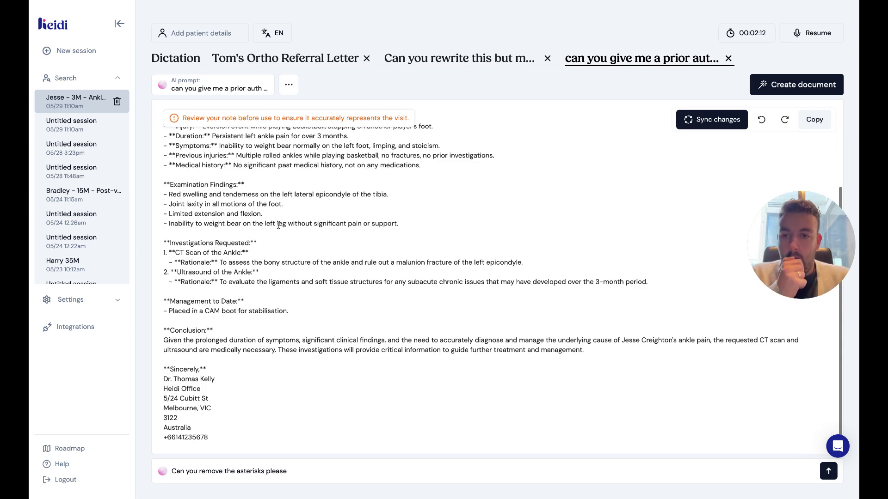
pyautogui.press('Return')
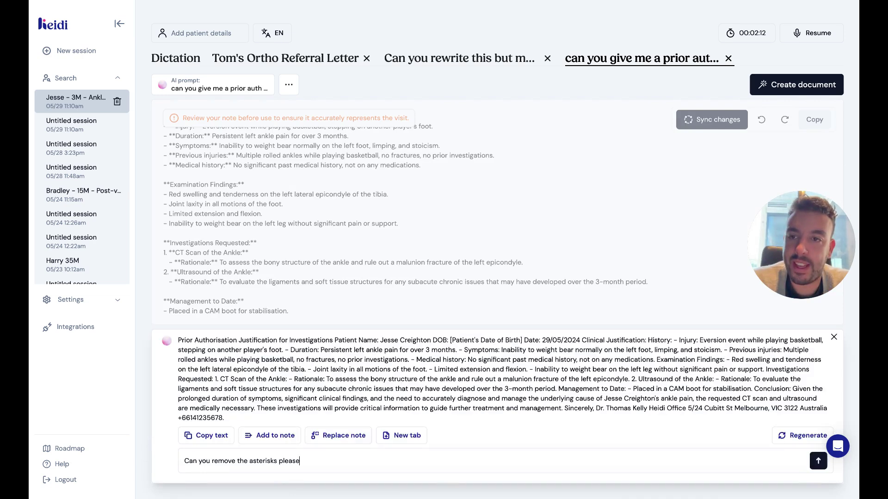
pyautogui.click(329, 438)
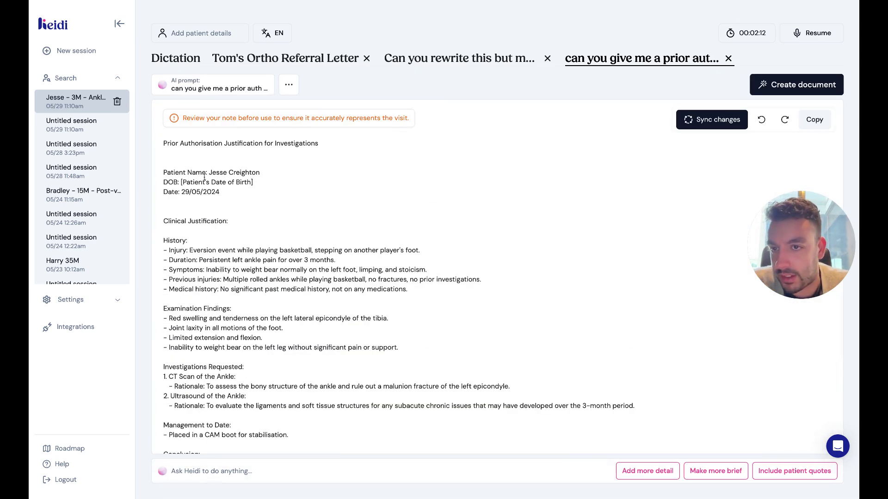
# Delete the blank lines after the date and under the title.
pyautogui.click(218, 202)
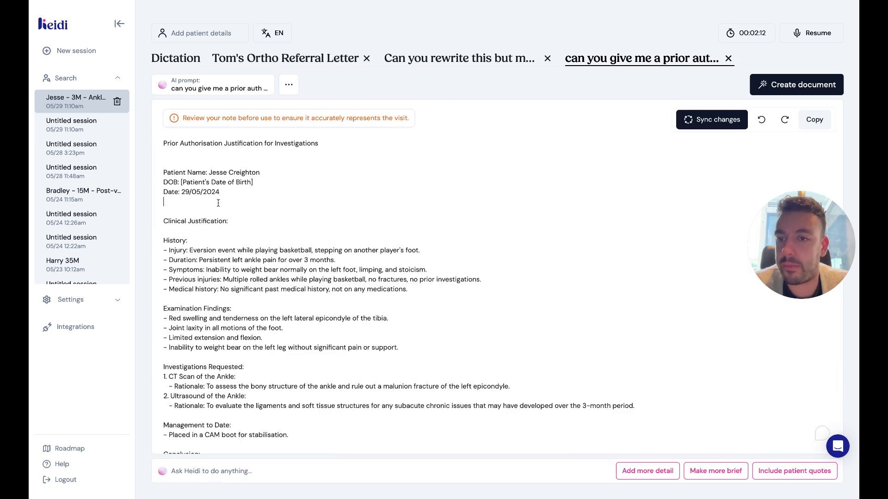
pyautogui.press('BackSpace')
pyautogui.click(201, 154)
pyautogui.press('BackSpace')
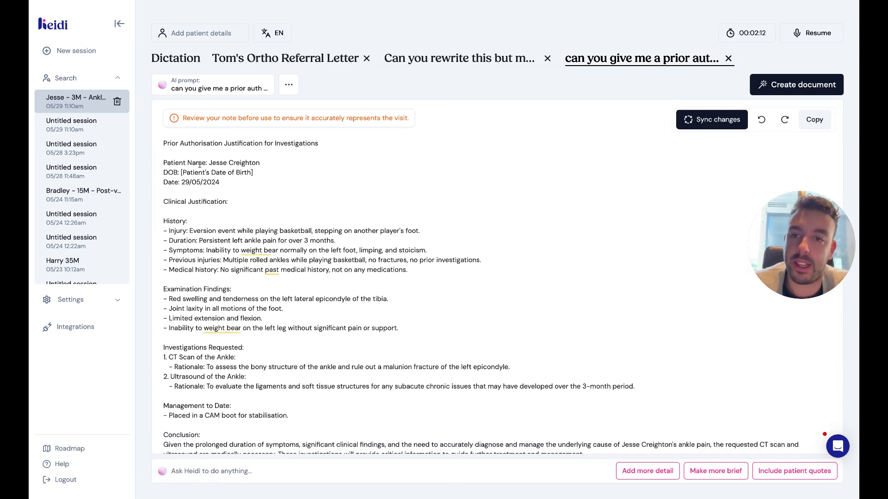
pyautogui.scroll(-3, 285, 226)
pyautogui.scroll(3, 292, 236)
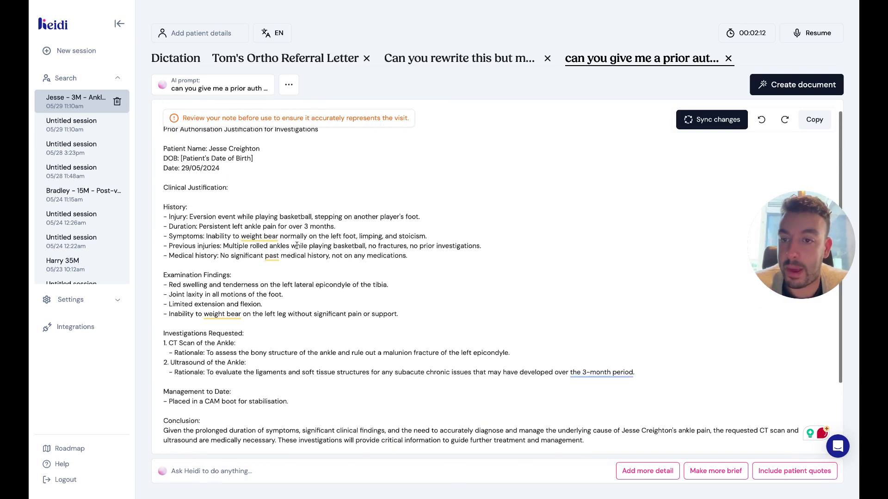
pyautogui.scroll(-1, 296, 245)
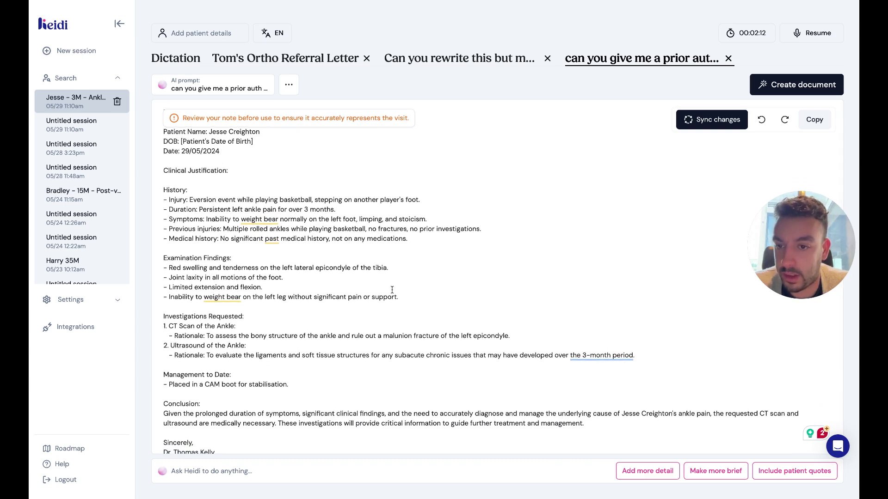
pyautogui.scroll(-2, 256, 278)
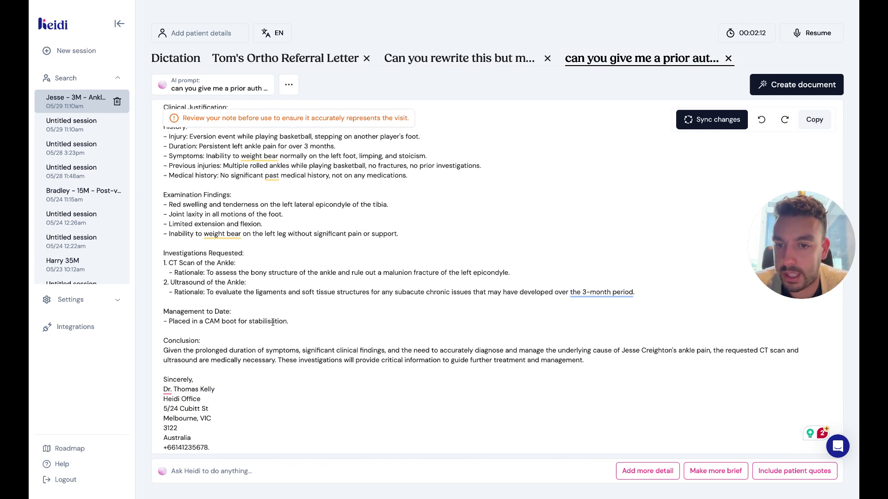
# Ask Heidi to add ICD-10 codes for the possible diagnoses in their own section.
pyautogui.scroll(-1, 273, 322)
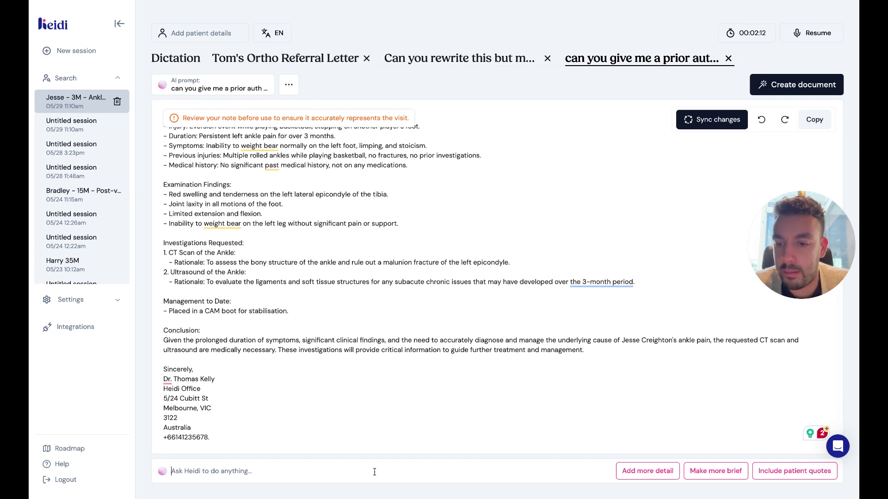
pyautogui.write('add ')
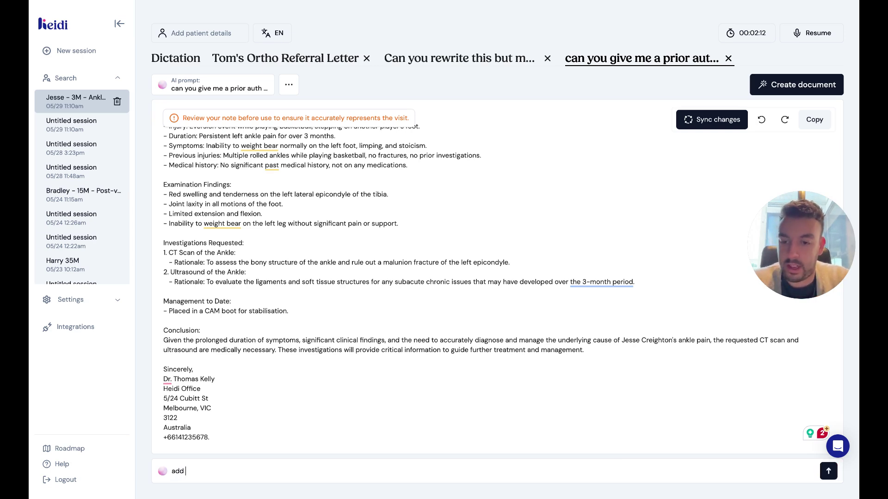
pyautogui.write('ICD 1')
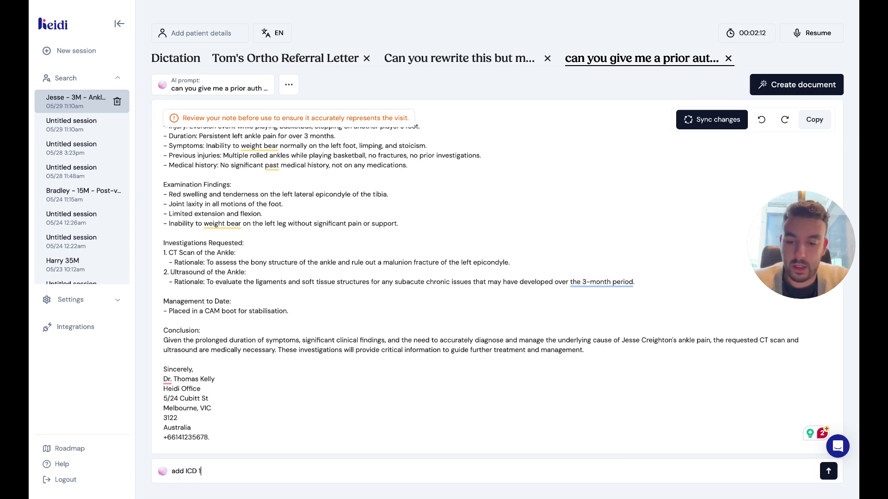
pyautogui.write('0 codes for')
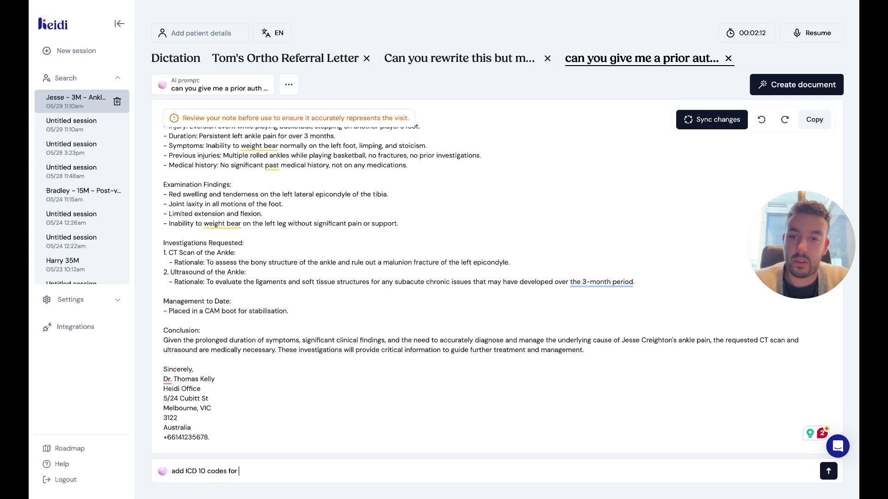
pyautogui.write(' the po')
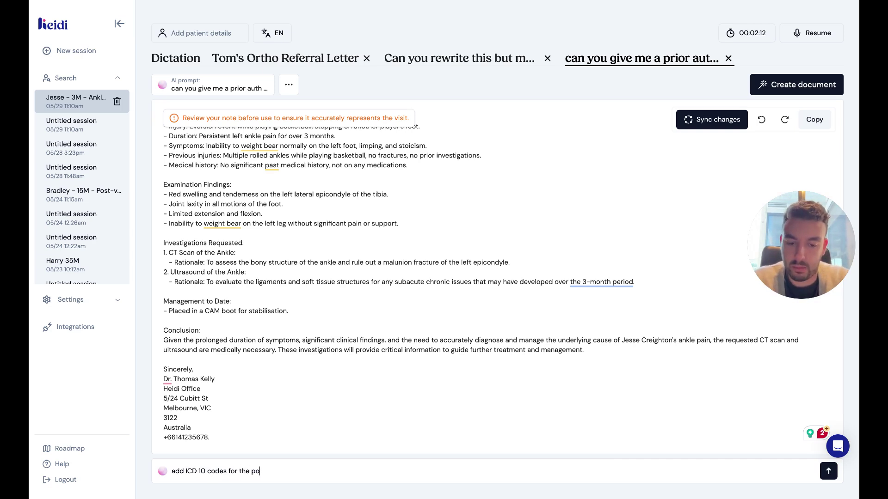
pyautogui.write('ssible diagnose')
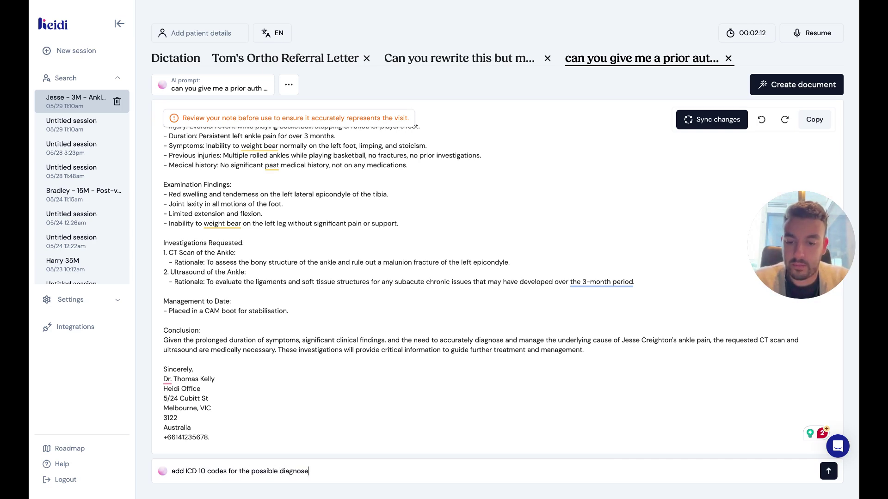
pyautogui.write("s in it's own section")
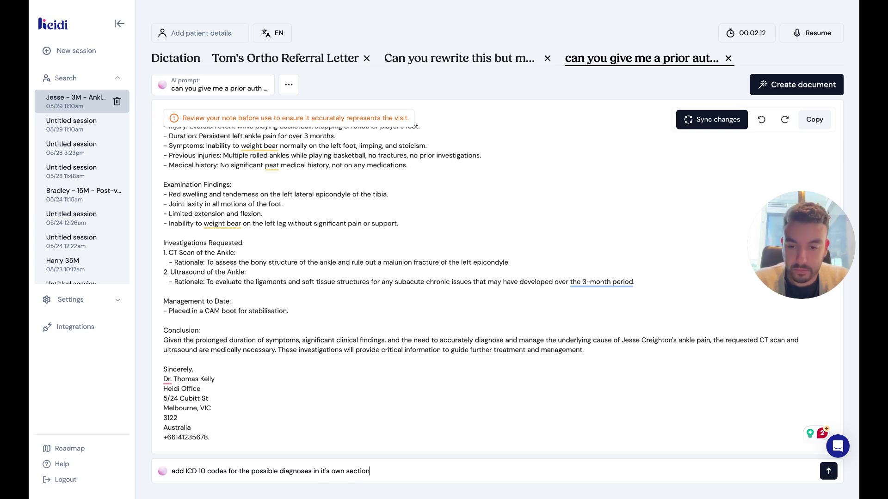
pyautogui.press('Return')
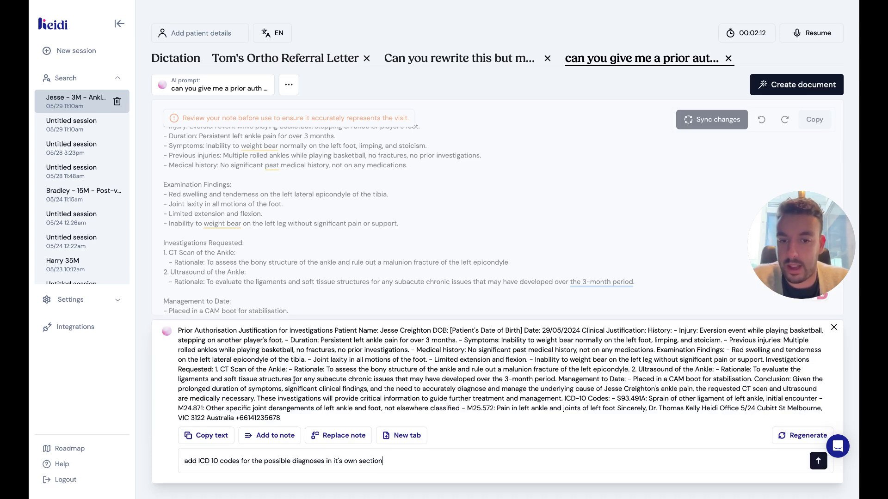
# Replace the letter with the ICD-10 version and remove blank lines between S93.491A, M24.871 and M25.572.
pyautogui.click(340, 435)
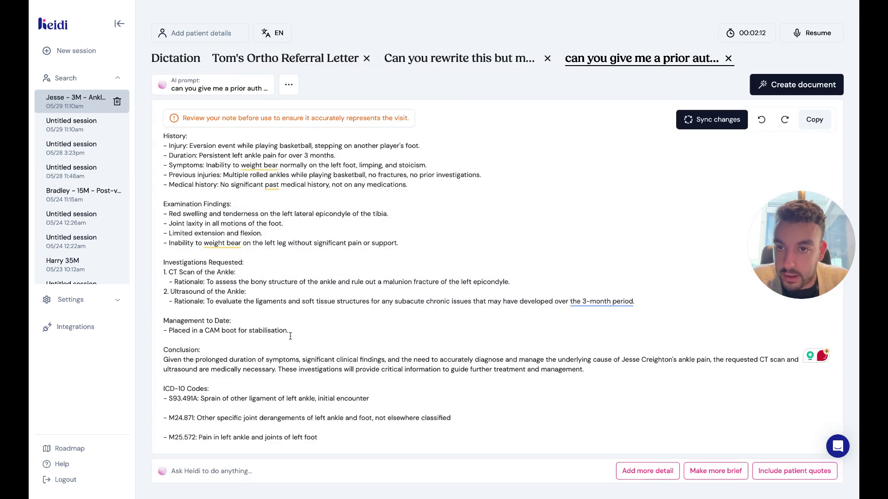
pyautogui.scroll(-2, 290, 336)
pyautogui.click(223, 320)
pyautogui.press('BackSpace')
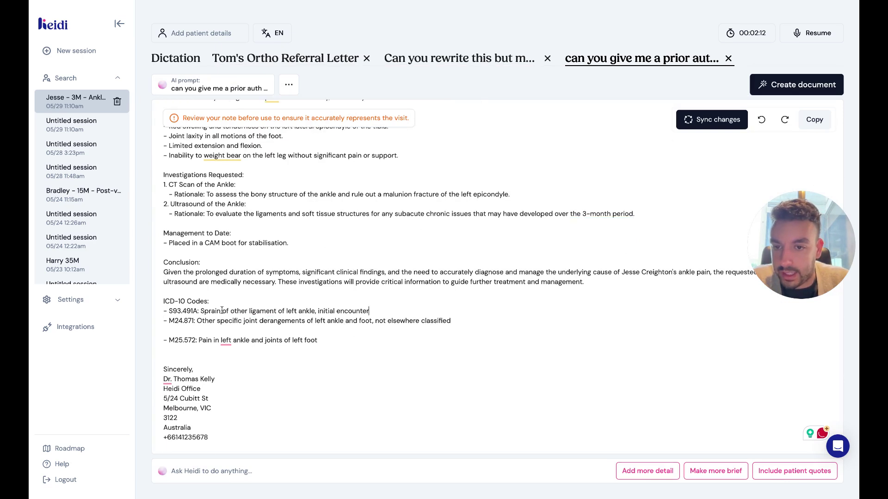
pyautogui.click(217, 330)
pyautogui.press('BackSpace')
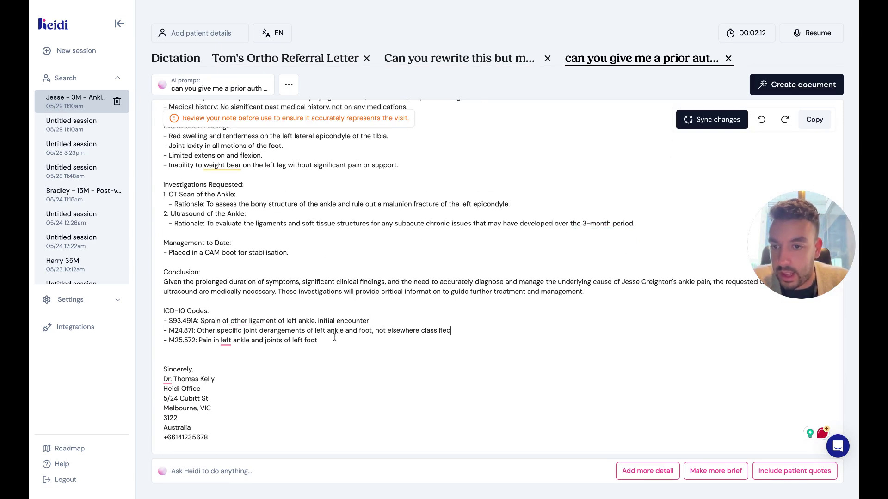
pyautogui.moveTo(346, 342); pyautogui.dragTo(157, 324)
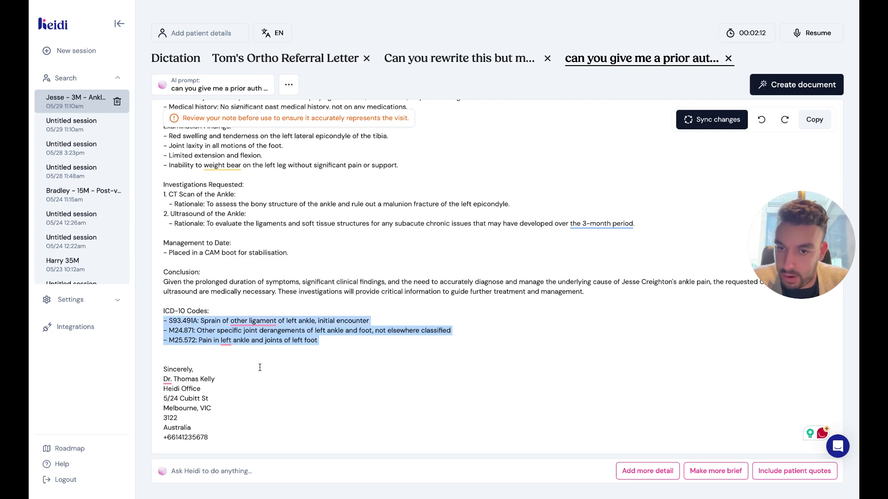
pyautogui.click(212, 472)
# Ask for ICD-10 codes for a left lateral epicondyle ankle fracture, with and without malunion.
pyautogui.write('add a')
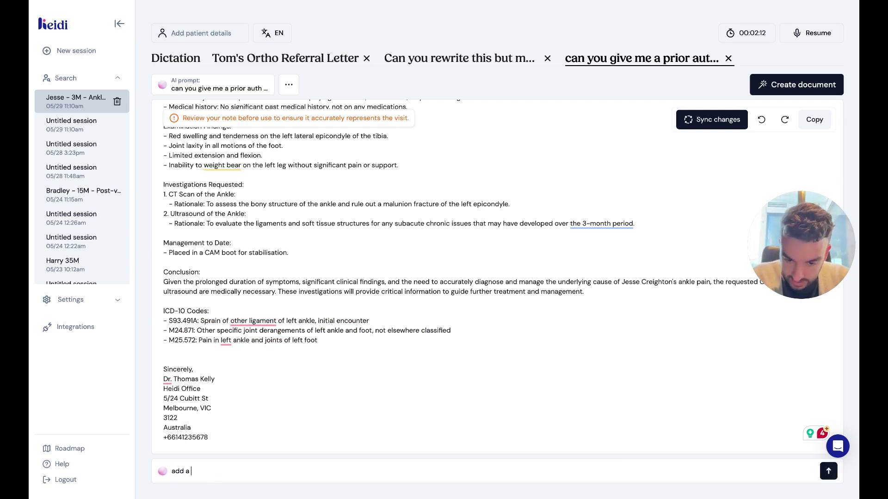
pyautogui.press('BackSpace')
pyautogui.press('BackSpace')
pyautogui.press('BackSpace')
pyautogui.press('BackSpace')
pyautogui.write('give m')
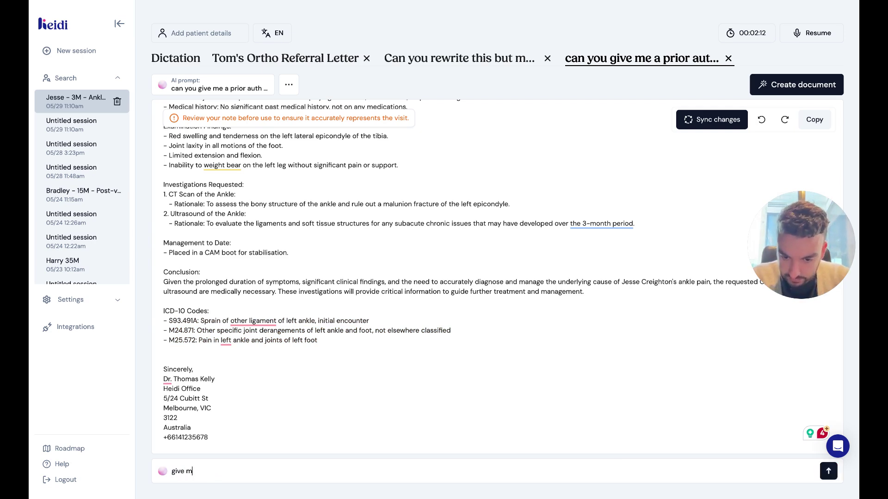
pyautogui.write('e icd10 code ')
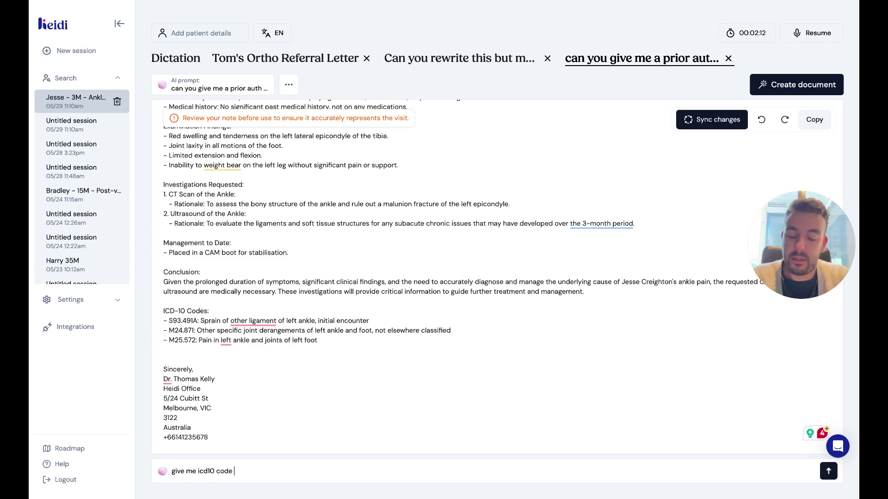
pyautogui.write('for l lat ')
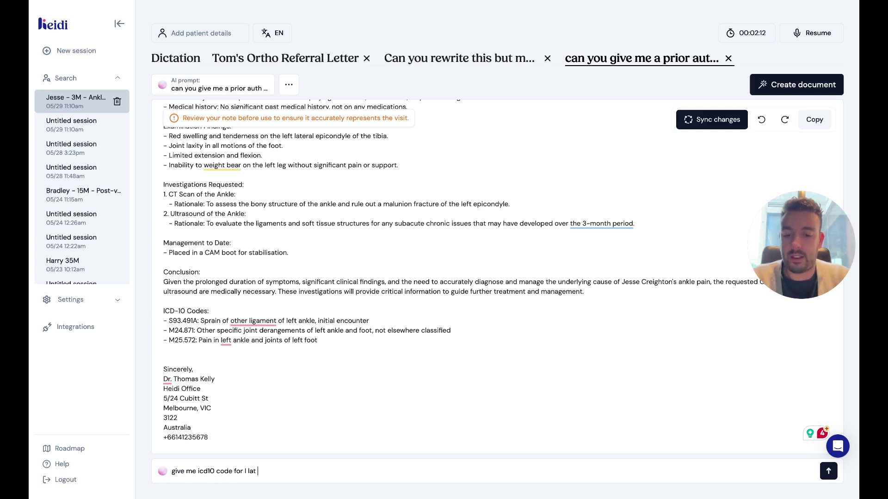
pyautogui.write('epicondyle #')
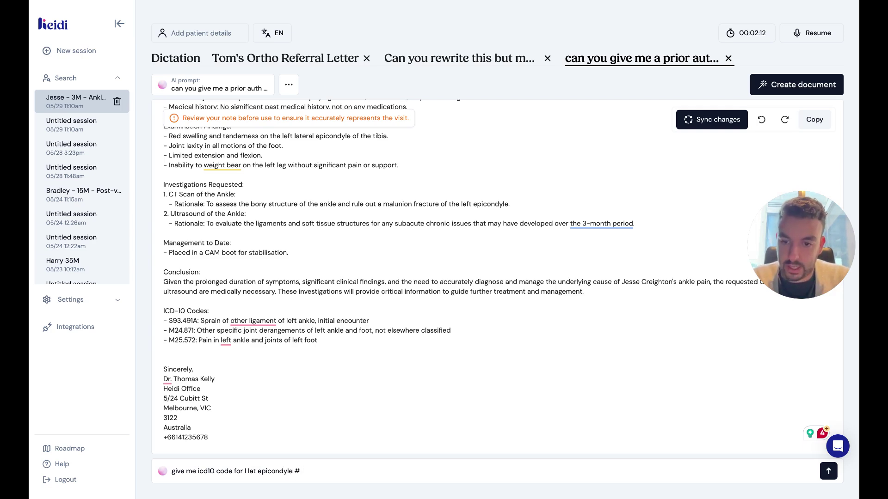
pyautogui.write(' ankle')
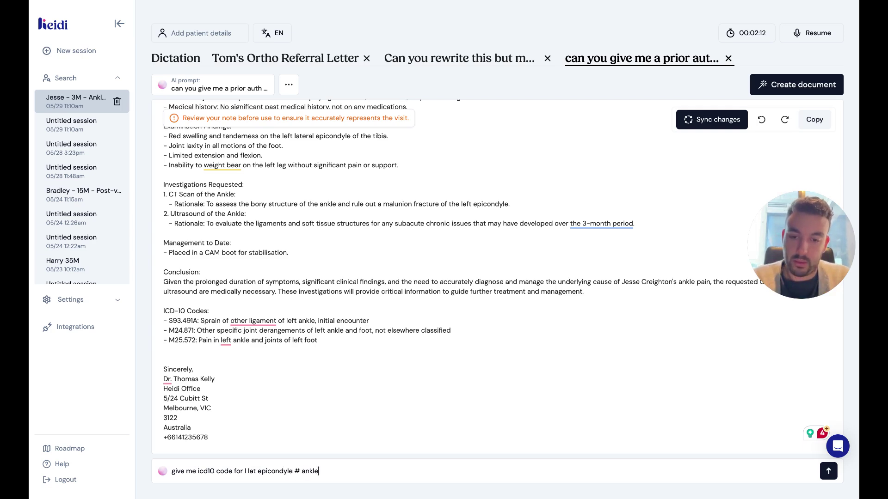
pyautogui.write(' w')
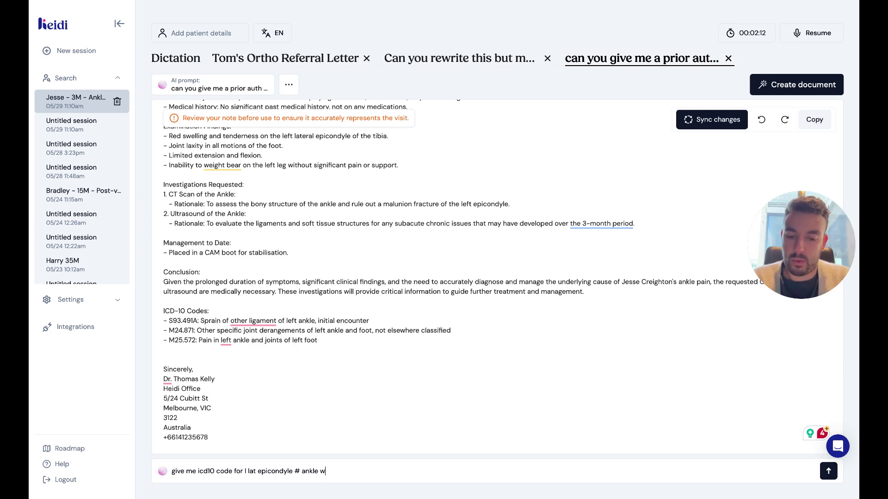
pyautogui.write('ith and without ')
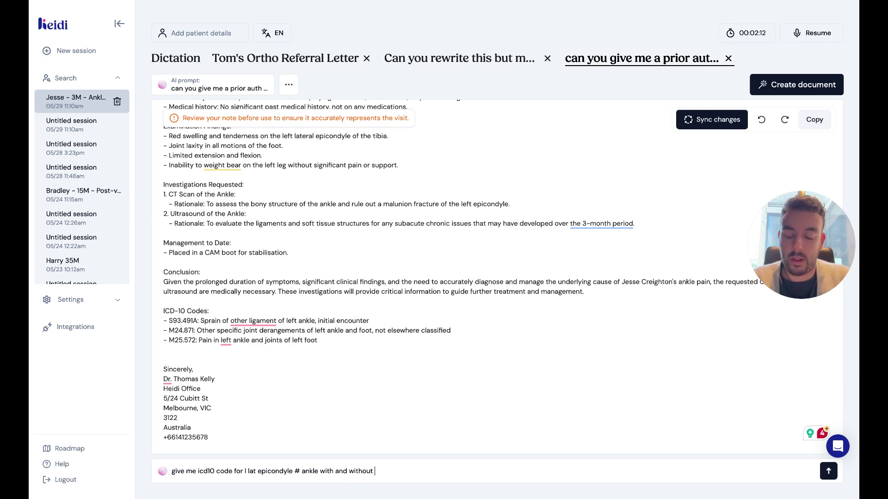
pyautogui.write('malunion')
pyautogui.press('Return')
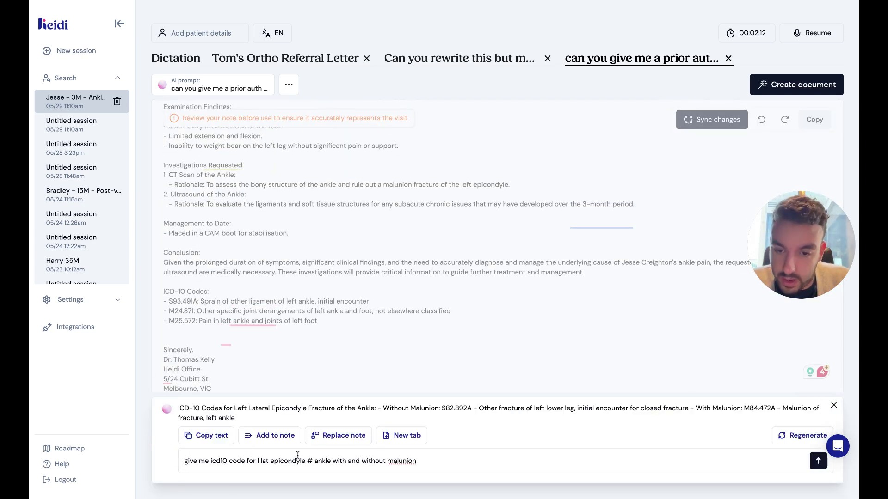
# Add the S82.892A and M84.472A codes and move them above the sign-off, removing blank lines.
pyautogui.click(270, 436)
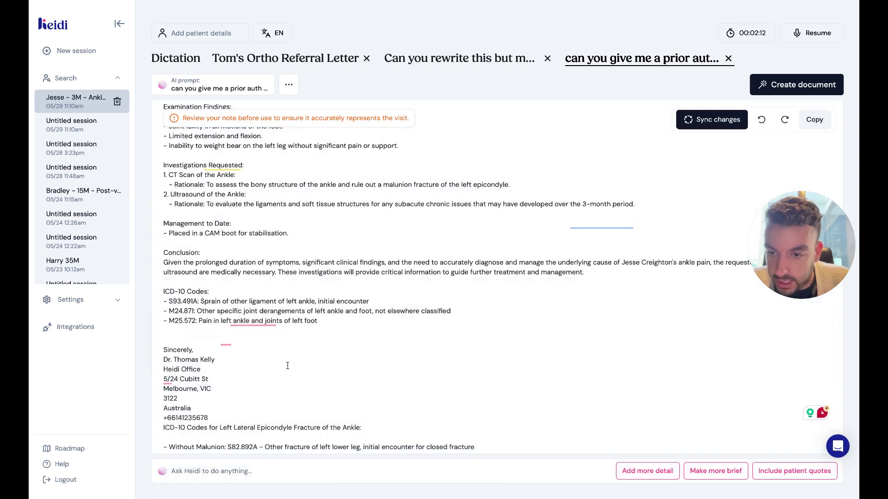
pyautogui.scroll(-1, 287, 366)
pyautogui.moveTo(352, 438); pyautogui.dragTo(157, 402)
pyautogui.hotkey('ctrl', 'x')
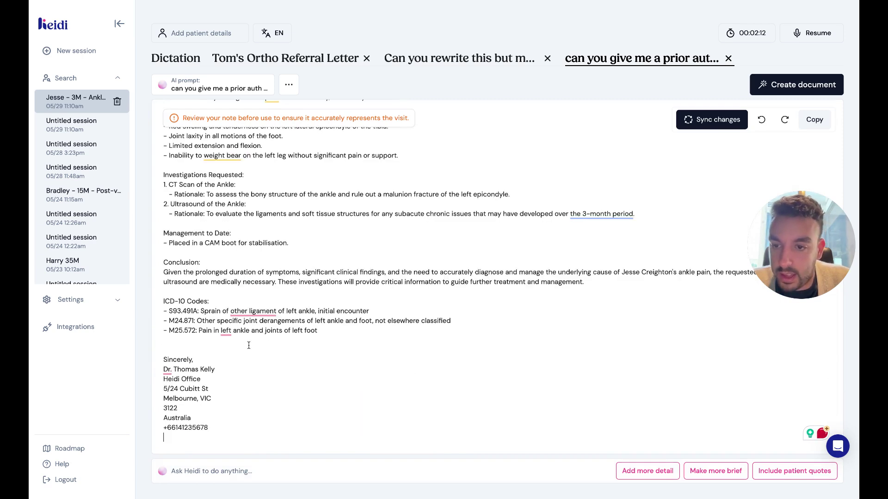
pyautogui.click(339, 333)
pyautogui.hotkey('ctrl', 'v')
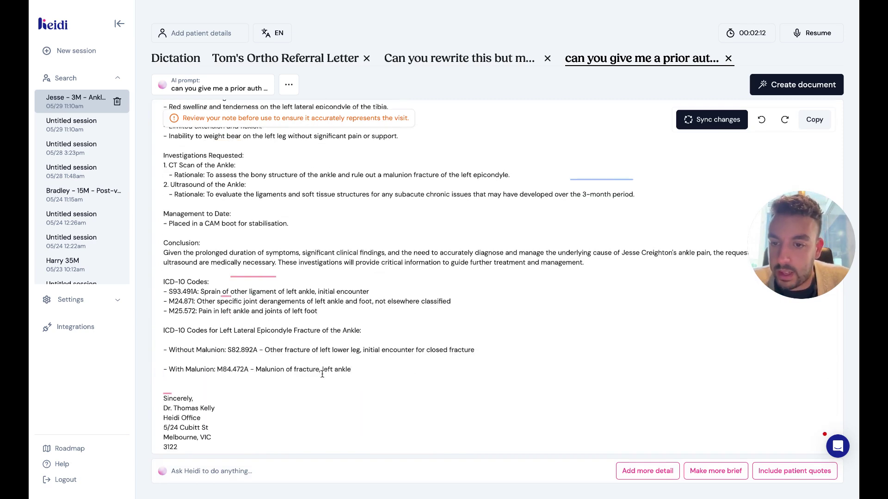
pyautogui.click(320, 363)
pyautogui.press('BackSpace')
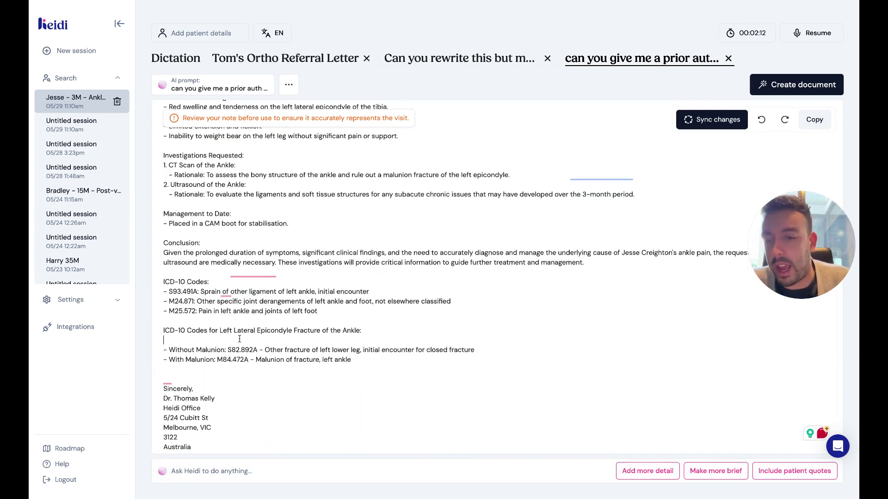
pyautogui.press('BackSpace')
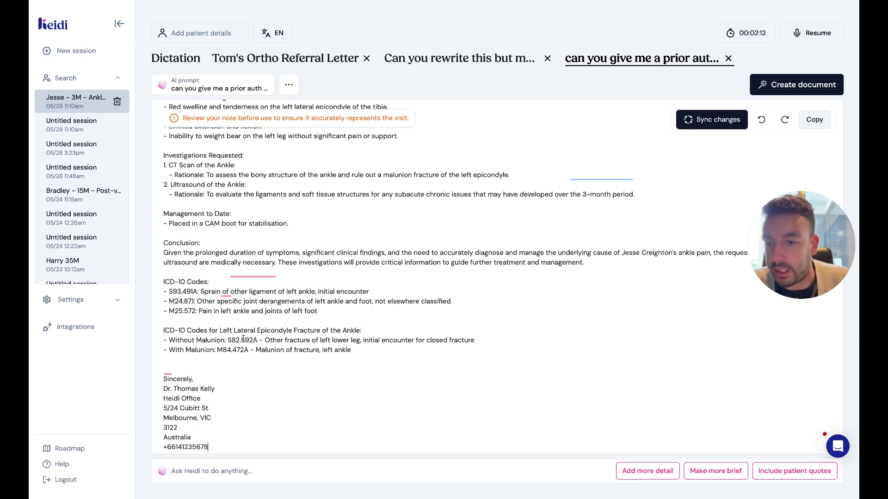
# Rename the new codes heading to 'Possible diagnoses?'.
pyautogui.scroll(-1, 306, 320)
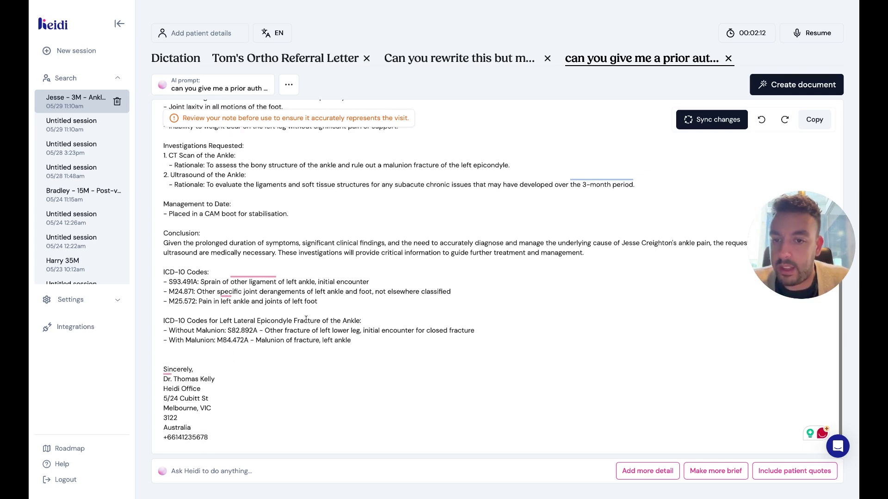
pyautogui.scroll(1, 234, 349)
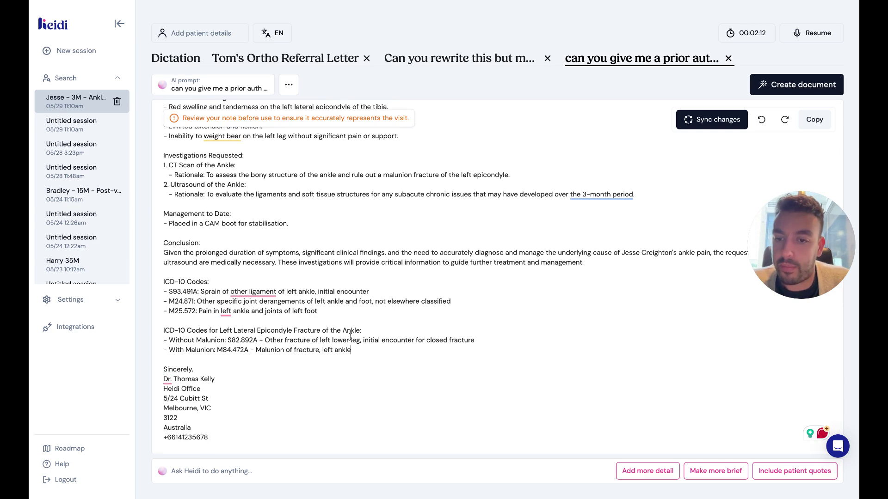
pyautogui.moveTo(371, 329); pyautogui.dragTo(143, 334)
pyautogui.press('BackSpace')
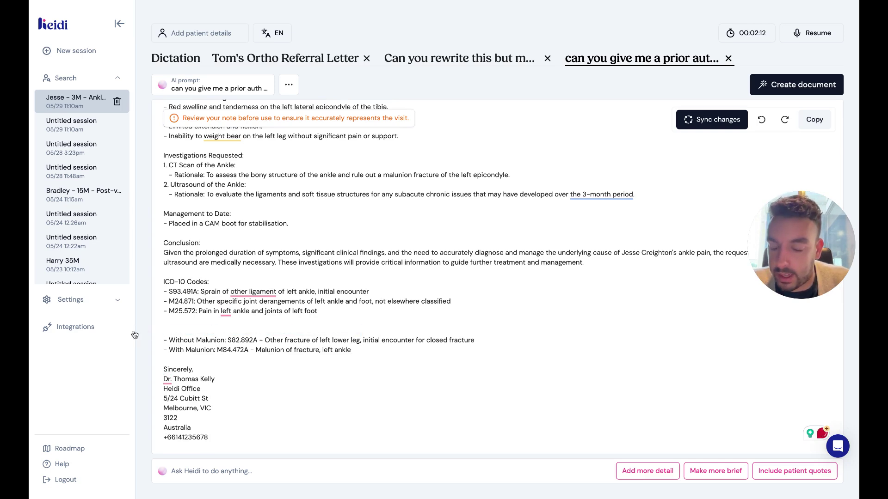
pyautogui.write('Possible dia')
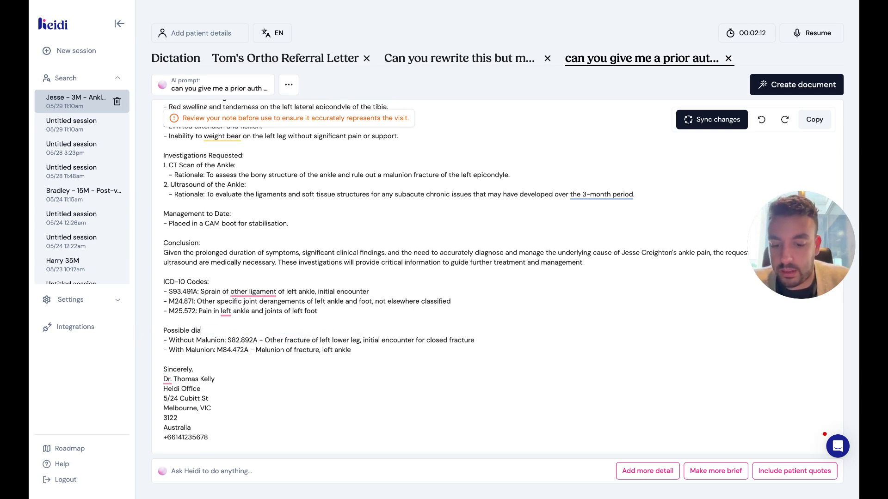
pyautogui.write('gnoses?')
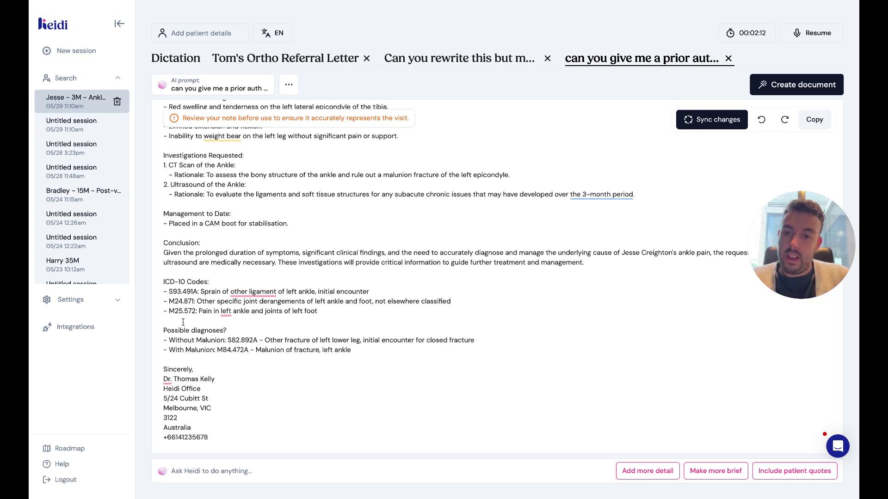
# Delete the signature block from the letter.
pyautogui.scroll(1, 183, 323)
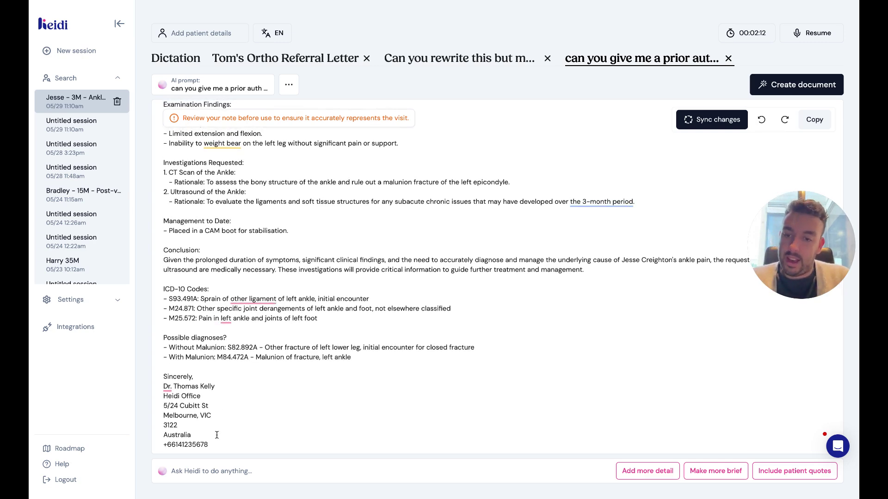
pyautogui.moveTo(209, 445); pyautogui.dragTo(139, 377)
pyautogui.press('BackSpace')
pyautogui.press('BackSpace')
pyautogui.press('BackSpace')
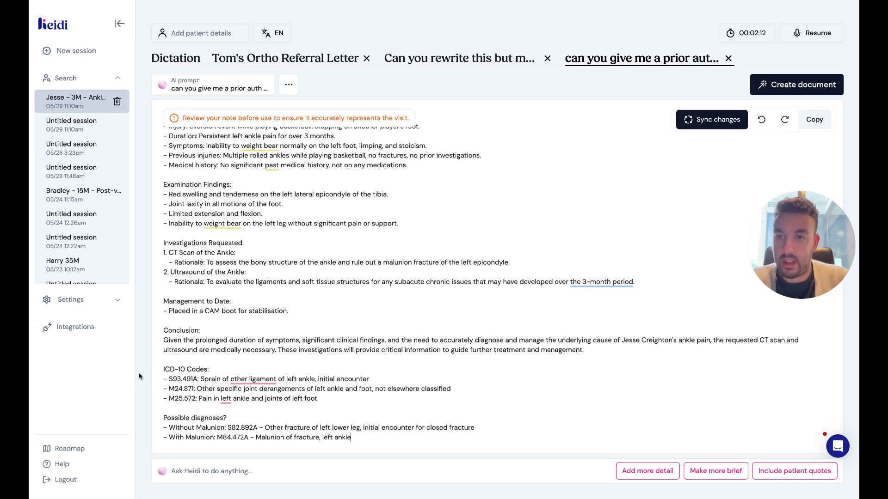
pyautogui.scroll(3, 277, 311)
# Remove the extra blank line below the Date and bring up the note's actions menu.
pyautogui.click(226, 204)
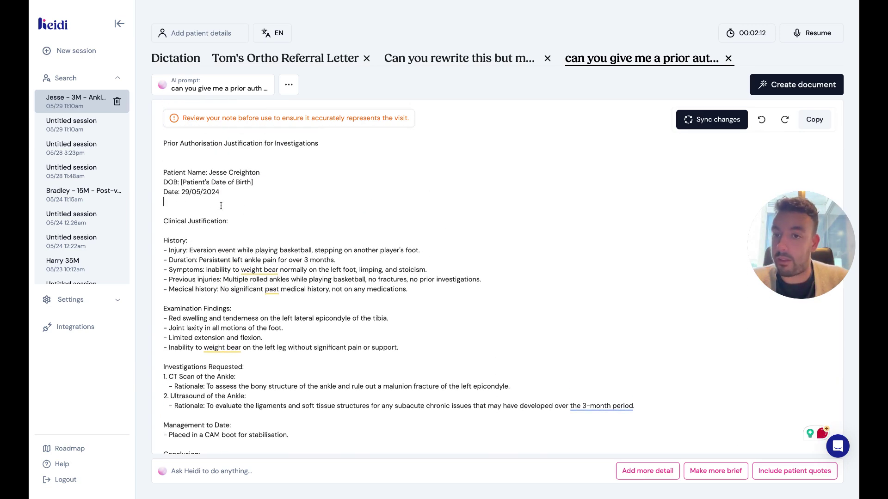
pyautogui.press('BackSpace')
pyautogui.scroll(-2, 199, 151)
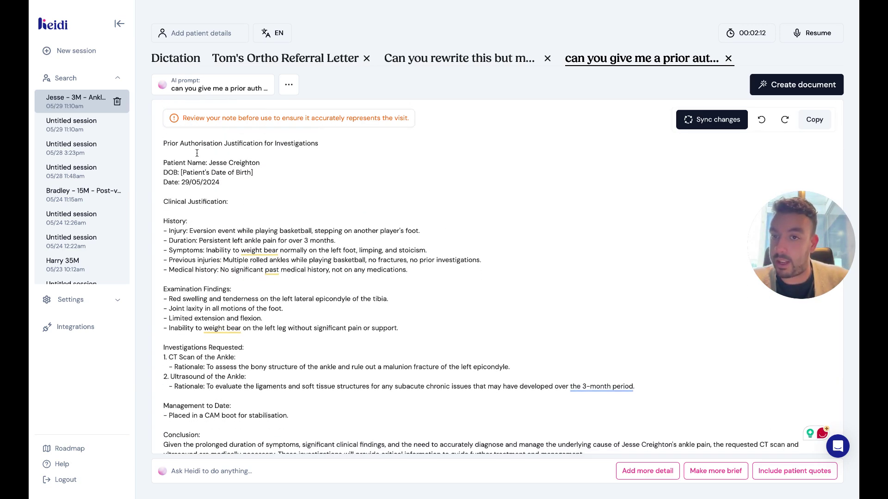
pyautogui.scroll(-2, 322, 328)
pyautogui.scroll(4, 323, 319)
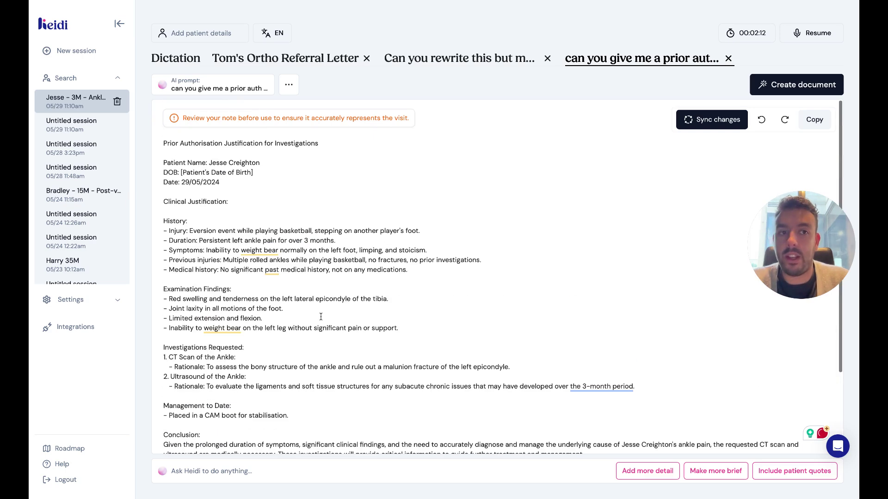
pyautogui.scroll(-3, 272, 151)
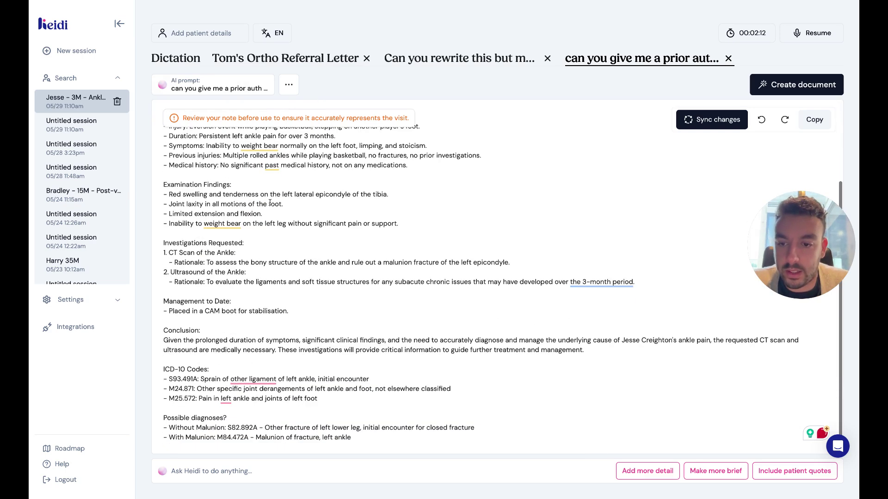
pyautogui.scroll(3, 275, 111)
pyautogui.click(288, 85)
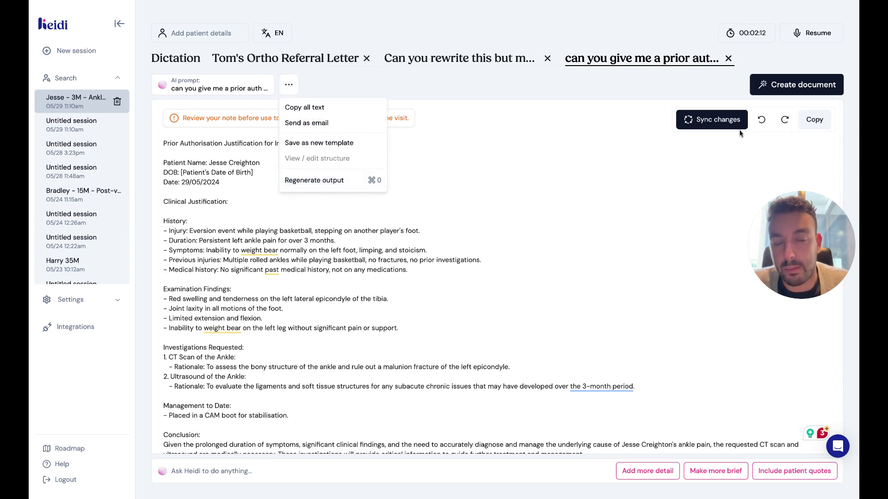
pyautogui.click(328, 123)
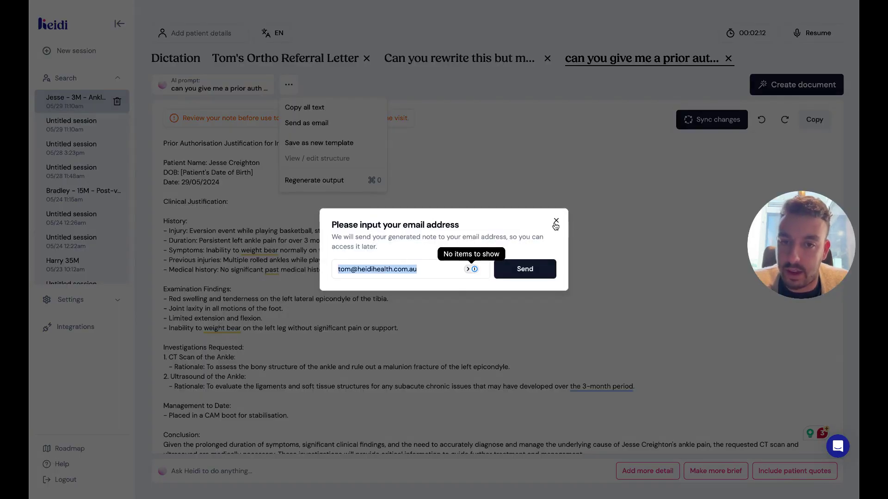
pyautogui.click(535, 278)
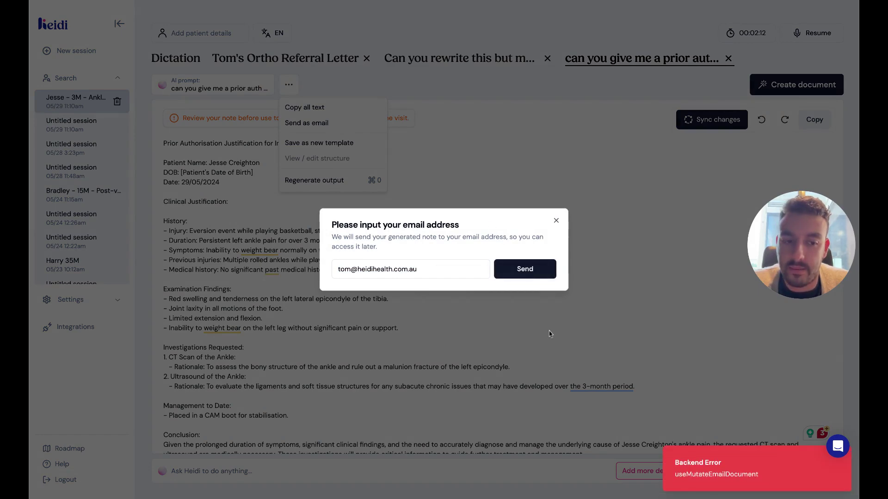
pyautogui.click(556, 220)
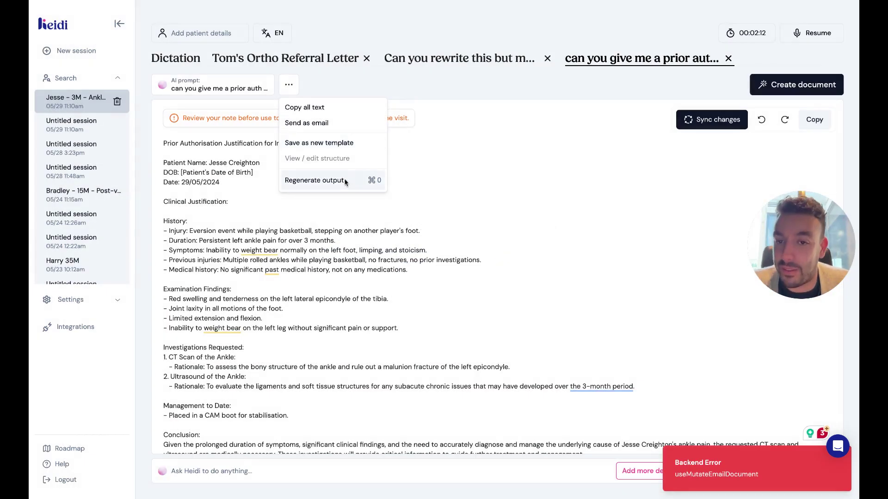
# Convert the prior authorisation note into a template with bracketed placeholders for patient details.
pyautogui.click(345, 142)
pyautogui.scroll(-2, 372, 293)
pyautogui.scroll(2, 372, 292)
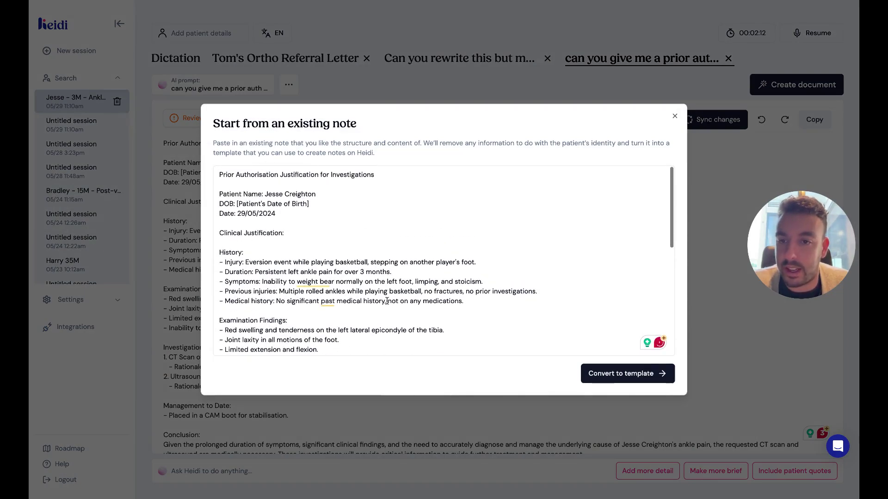
pyautogui.scroll(-10, 371, 292)
pyautogui.scroll(10, 371, 292)
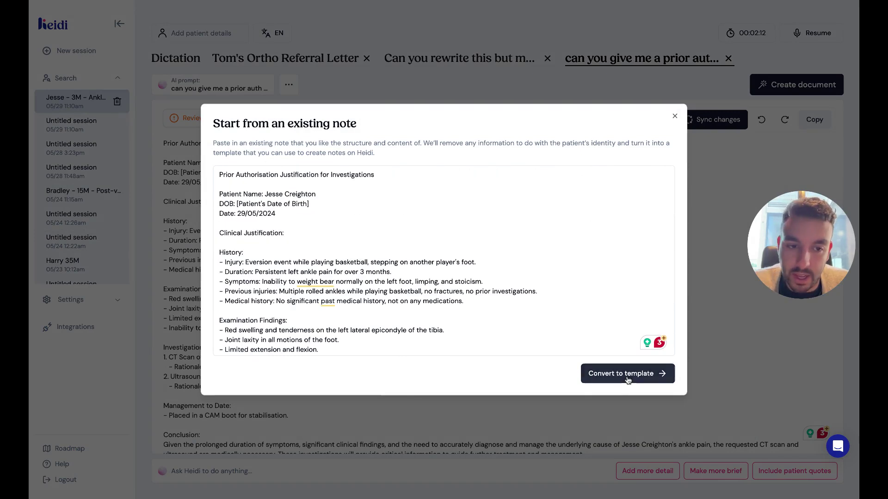
pyautogui.click(610, 382)
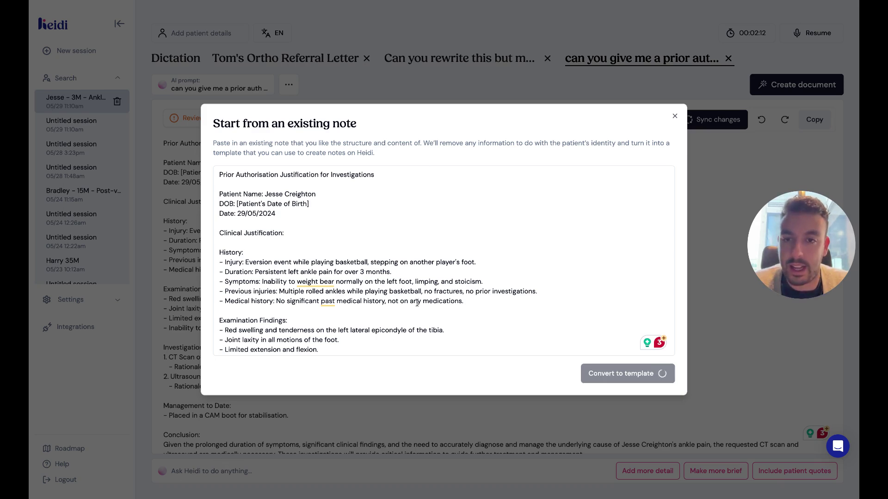
pyautogui.scroll(-10, 416, 303)
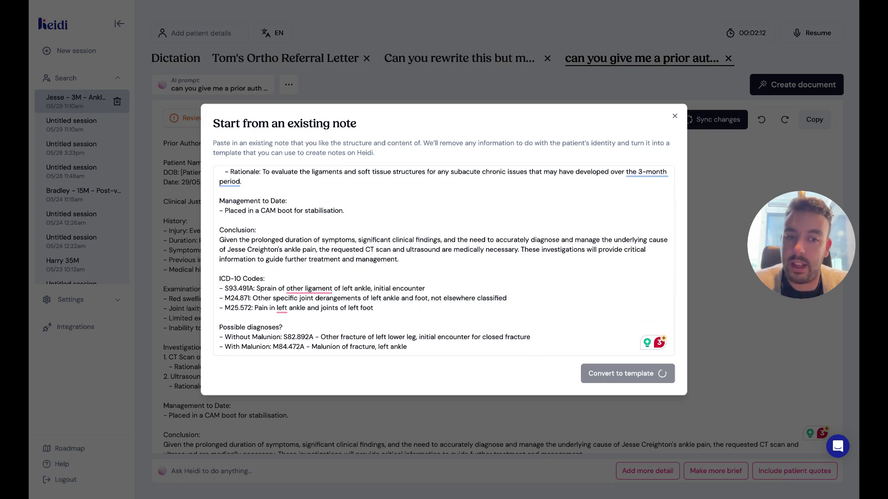
pyautogui.scroll(10, 397, 208)
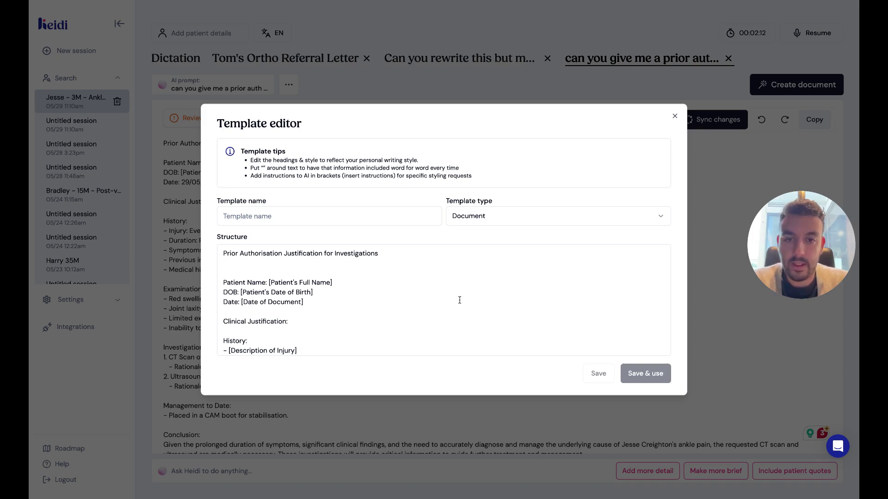
# Remove the extra blank line under the template title in Structure.
pyautogui.scroll(-1, 258, 262)
pyautogui.click(258, 263)
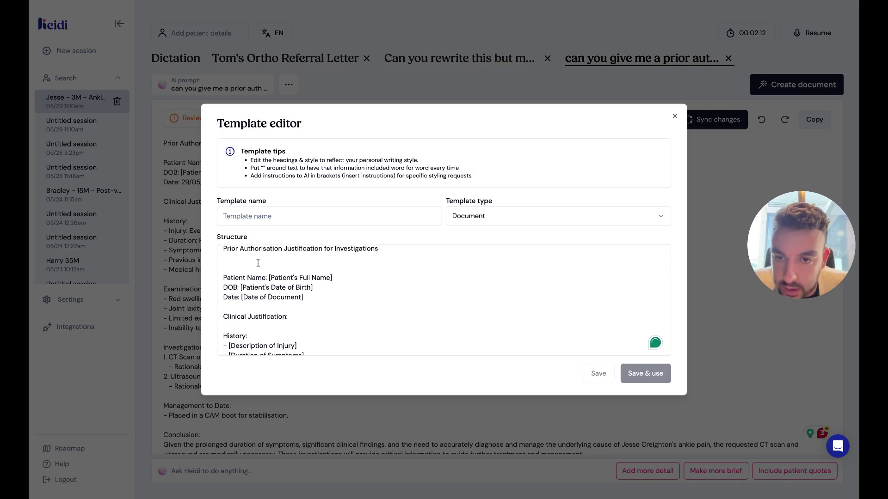
pyautogui.press('BackSpace')
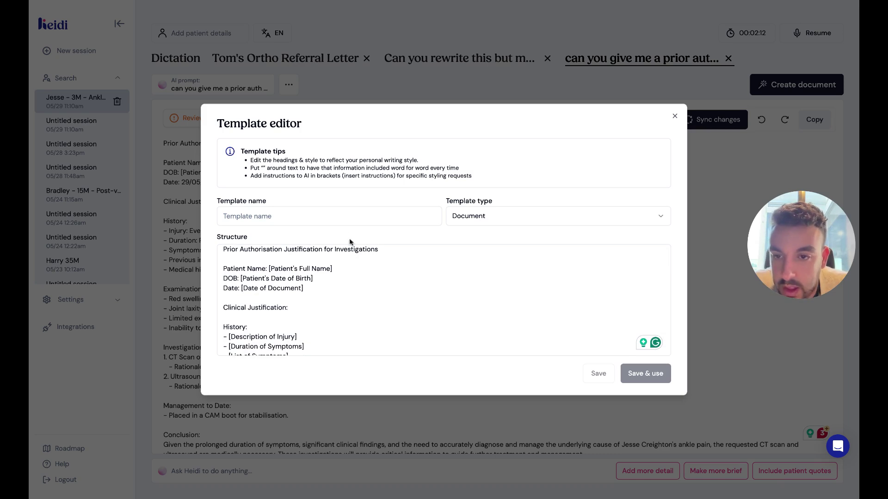
# Name the template 'Prior Auth Template' and look through its structure.
pyautogui.click(335, 216)
pyautogui.write('Prio Au')
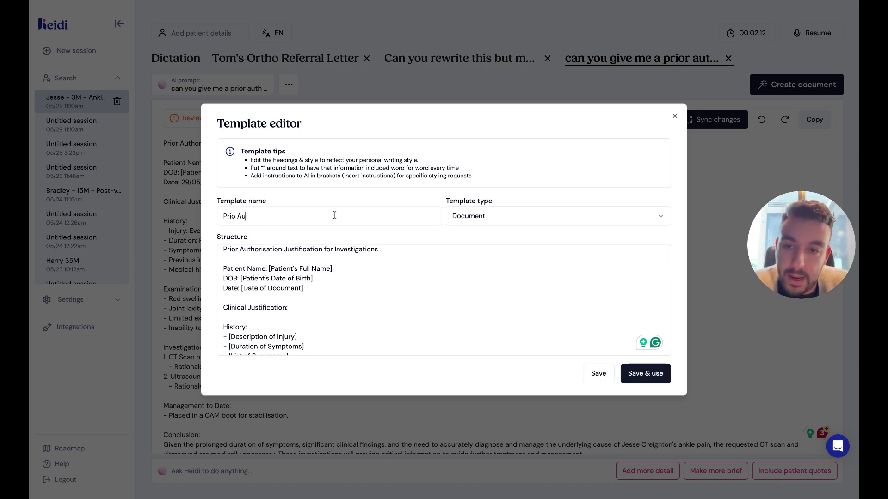
pyautogui.write('th')
pyautogui.press('BackSpace')
pyautogui.press('BackSpace')
pyautogui.press('BackSpace')
pyautogui.press('BackSpace')
pyautogui.press('BackSpace')
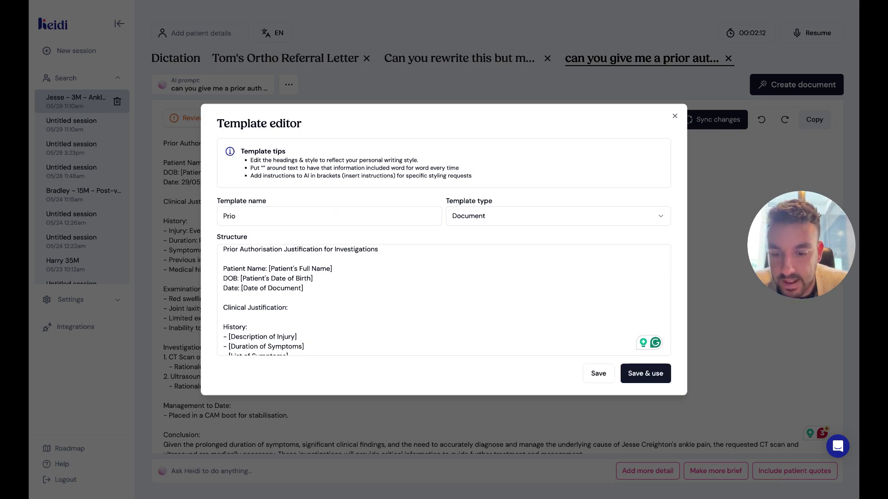
pyautogui.write('r Auth Templ')
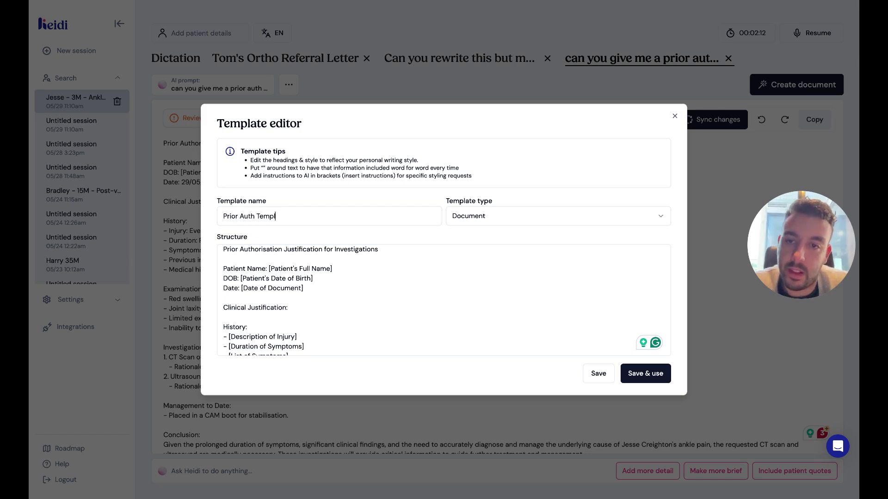
pyautogui.write('ate')
pyautogui.scroll(-1, 346, 276)
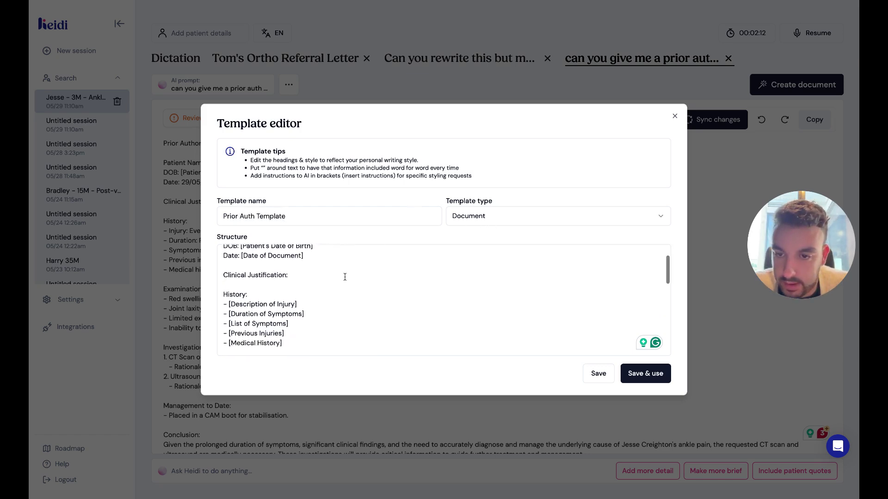
pyautogui.scroll(-4, 345, 277)
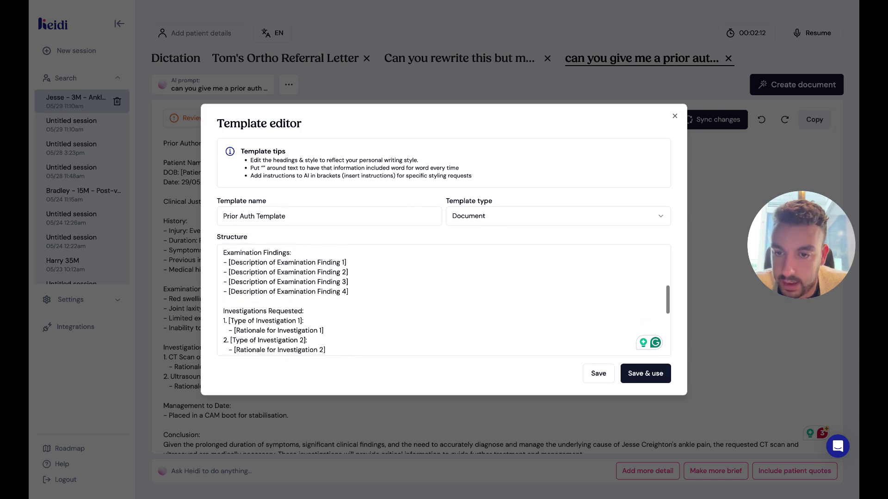
pyautogui.scroll(-5, 444, 301)
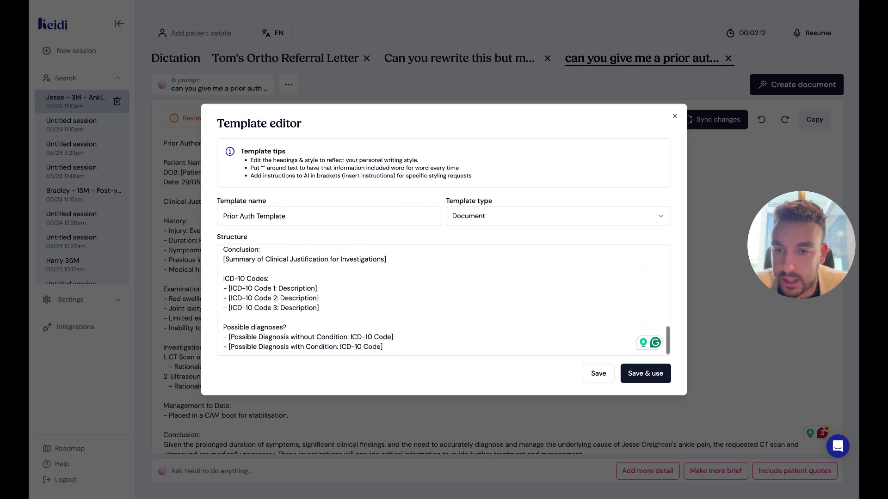
pyautogui.scroll(5, 444, 300)
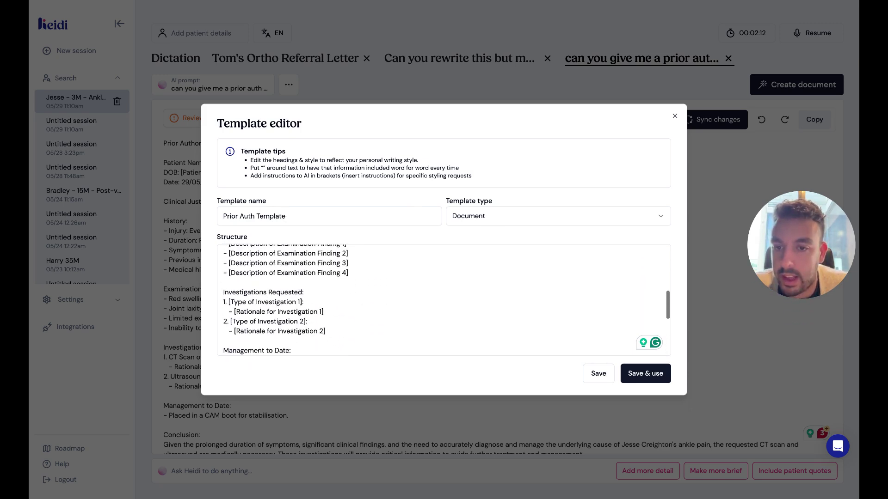
pyautogui.scroll(5, 444, 301)
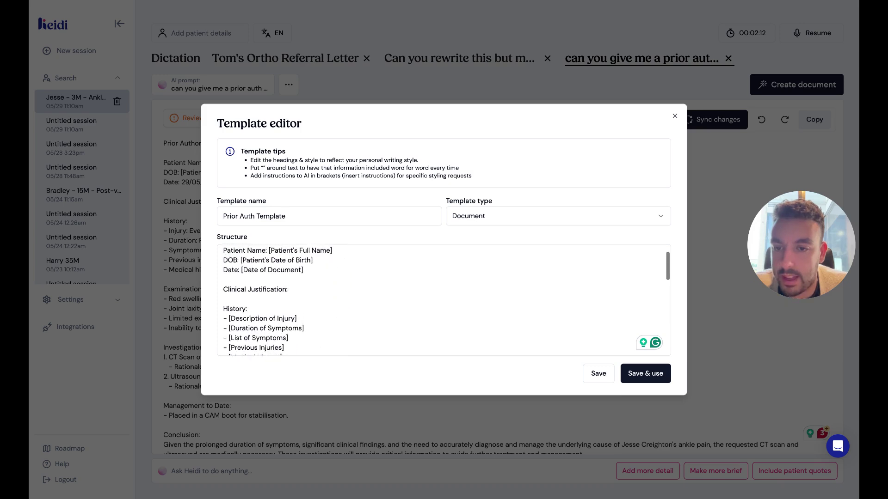
pyautogui.scroll(-1, 444, 300)
pyautogui.scroll(-1, 295, 281)
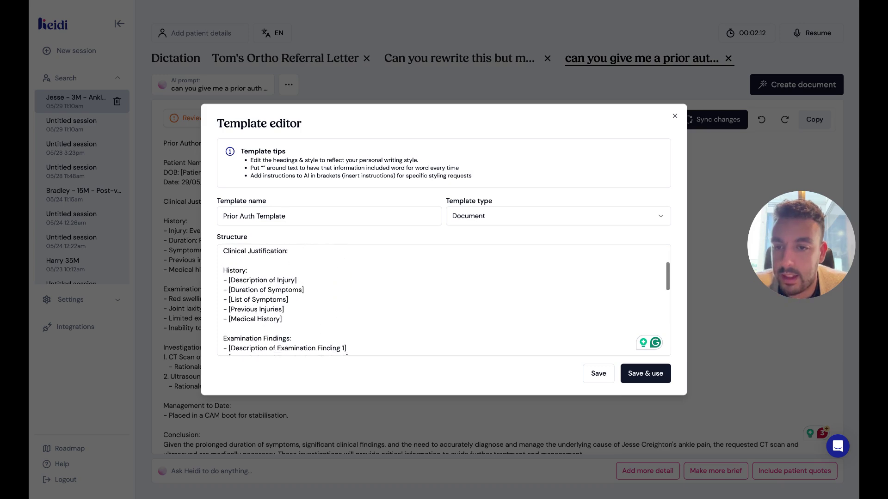
# Shorten the injury placeholder to [Description] and replace List of Symptoms with Review of Systems.
pyautogui.click(296, 280)
pyautogui.press('BackSpace')
pyautogui.press('BackSpace')
pyautogui.press('BackSpace')
pyautogui.press('BackSpace')
pyautogui.press('BackSpace')
pyautogui.press('BackSpace')
pyautogui.press('BackSpace')
pyautogui.press('BackSpace')
pyautogui.press('BackSpace')
pyautogui.press('BackSpace')
pyautogui.press('BackSpace')
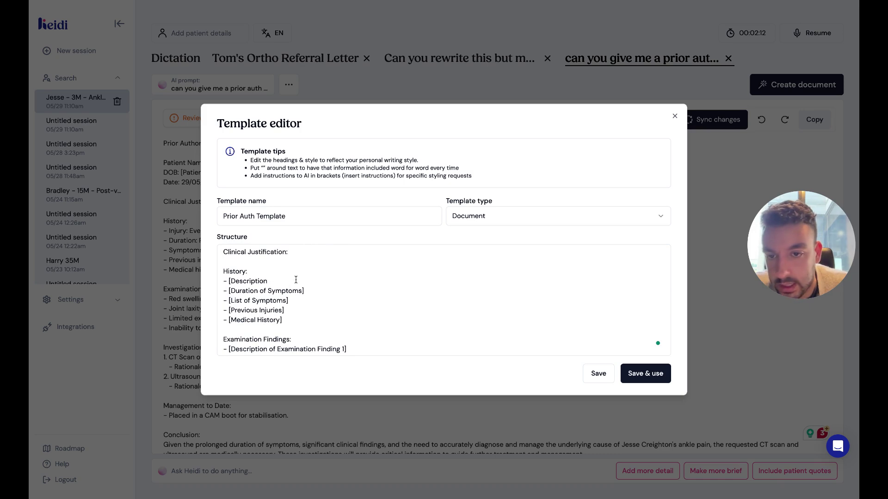
pyautogui.write(']')
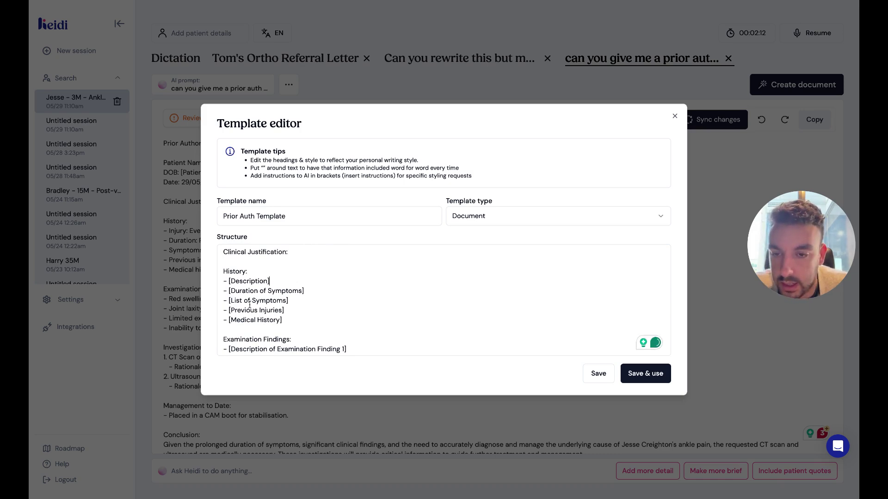
pyautogui.moveTo(231, 301); pyautogui.dragTo(284, 303)
pyautogui.write('Review ')
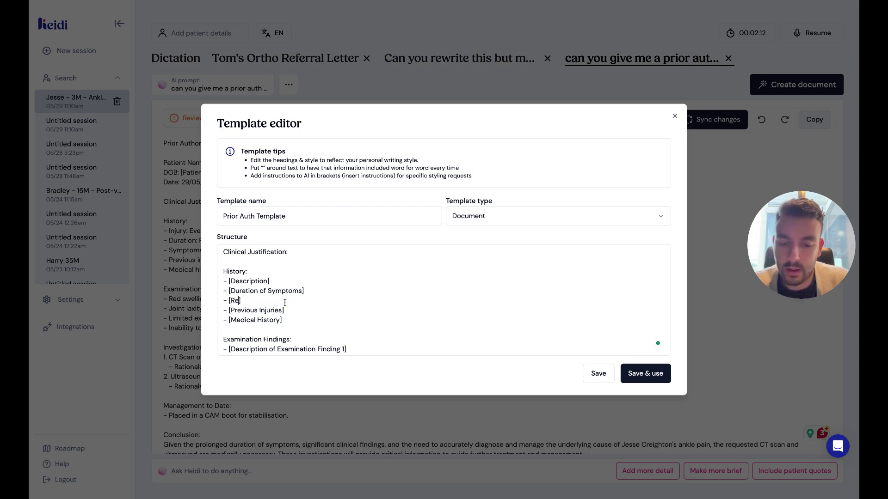
pyautogui.write('of Systems')
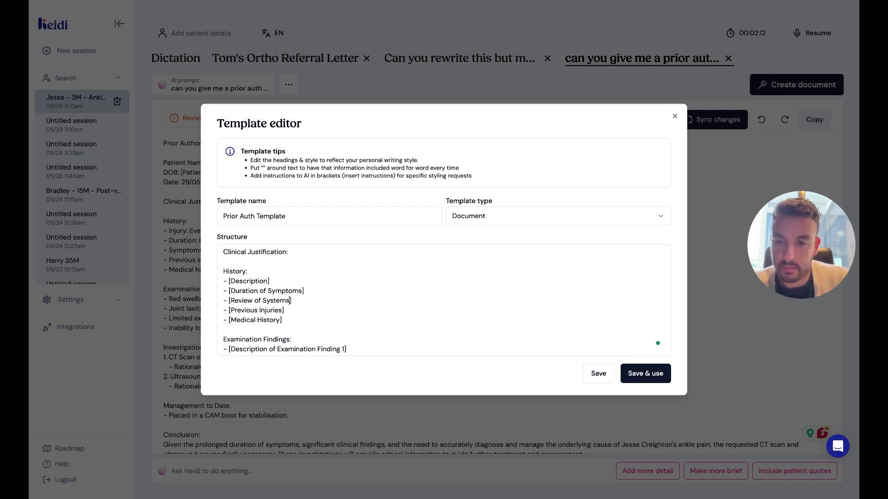
# Delete the title line and empty lines above Patient Name, then save and use the template.
pyautogui.scroll(3, 369, 253)
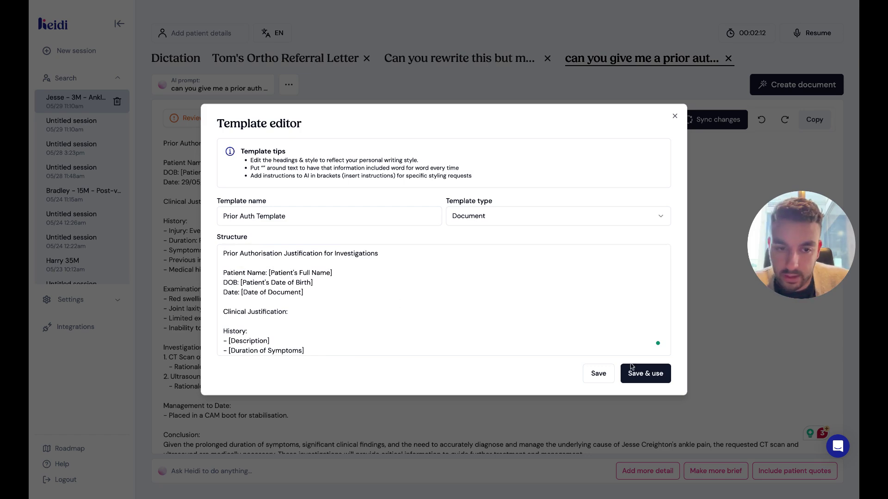
pyautogui.moveTo(377, 253); pyautogui.dragTo(223, 253)
pyautogui.press('BackSpace')
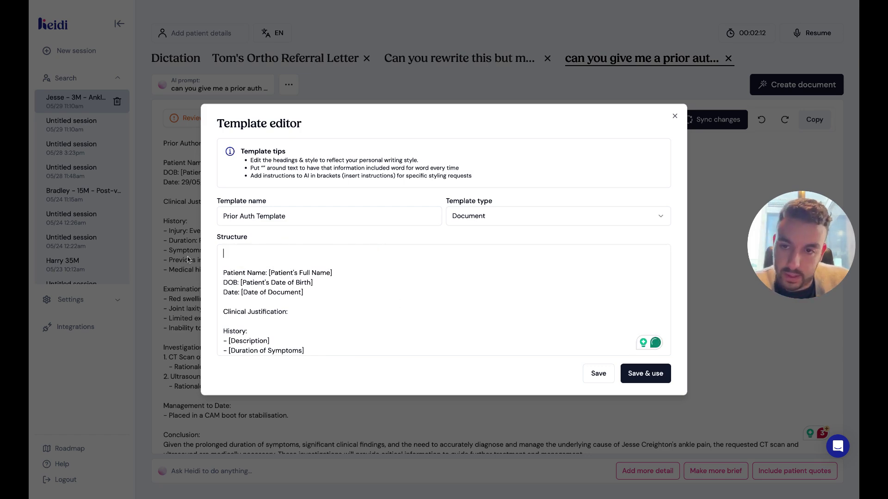
pyautogui.press('Down')
pyautogui.press('BackSpace')
pyautogui.press('BackSpace')
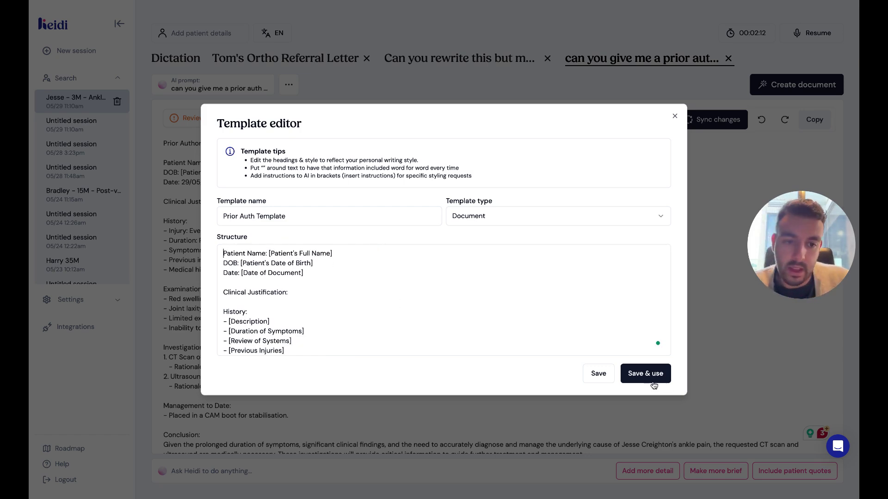
pyautogui.click(597, 373)
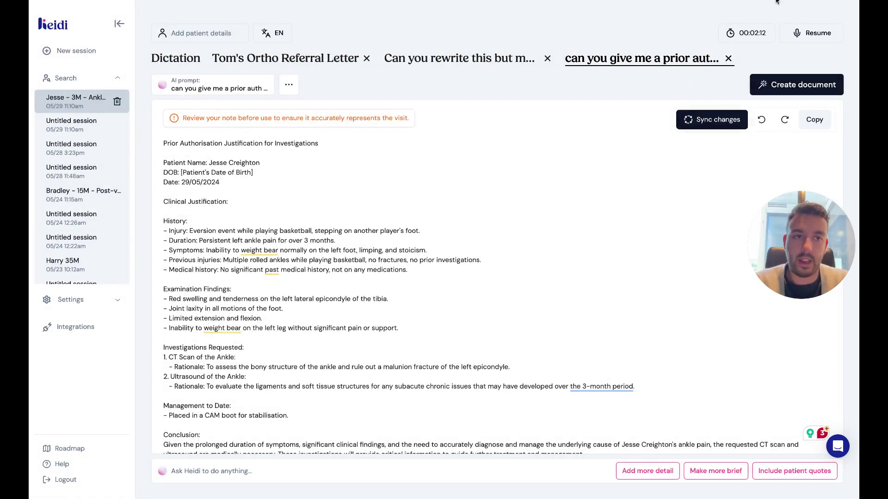
# Reopen Prior Auth Template to confirm the edits were kept, then start a new untitled session.
pyautogui.click(811, 89)
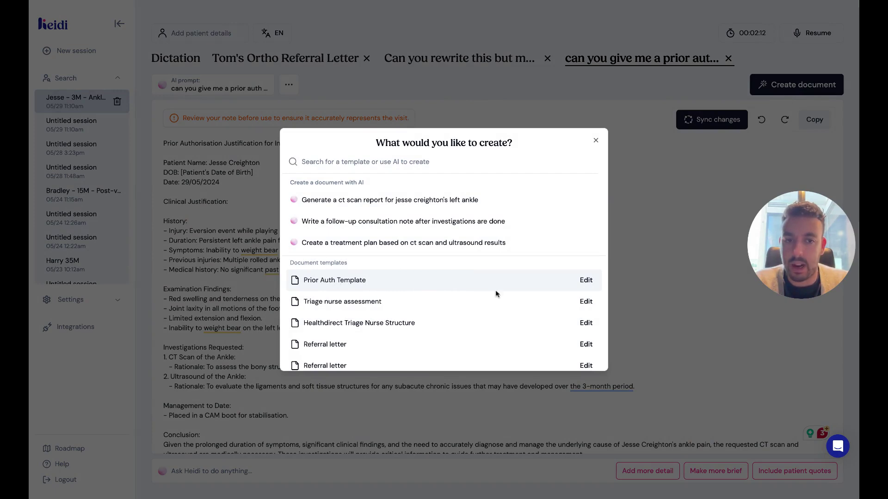
pyautogui.click(585, 280)
pyautogui.scroll(-5, 361, 313)
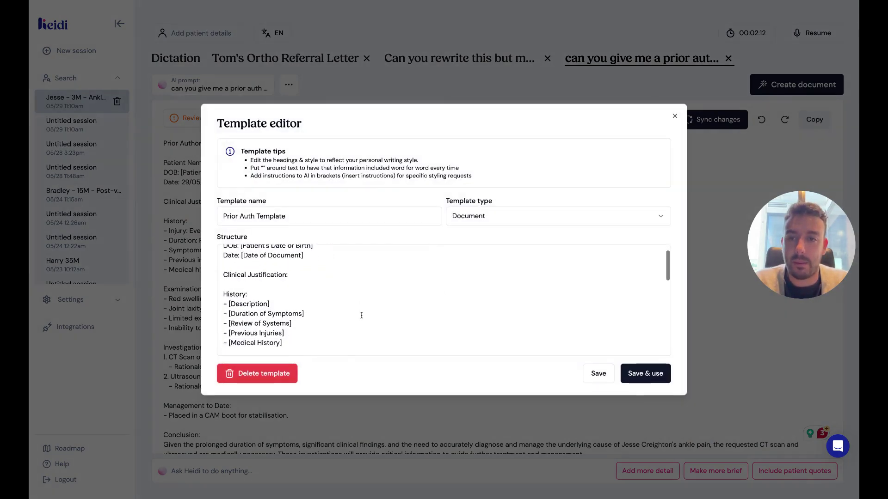
pyautogui.scroll(-2, 362, 316)
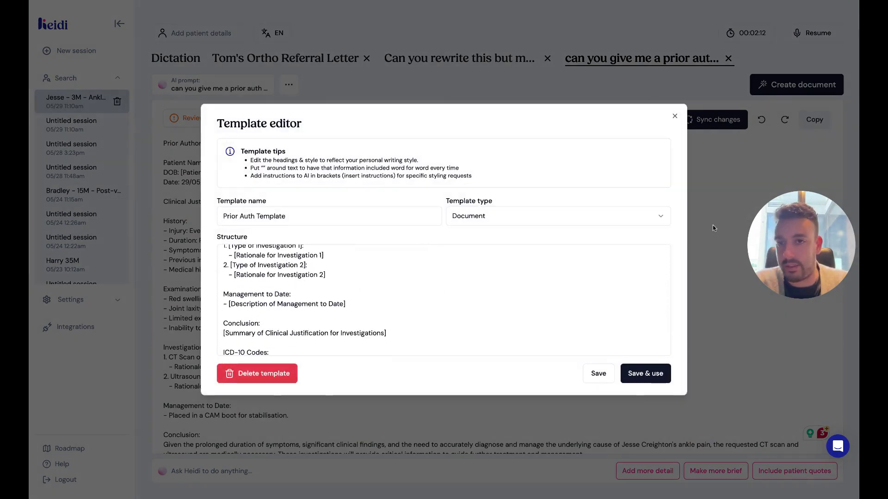
pyautogui.click(675, 117)
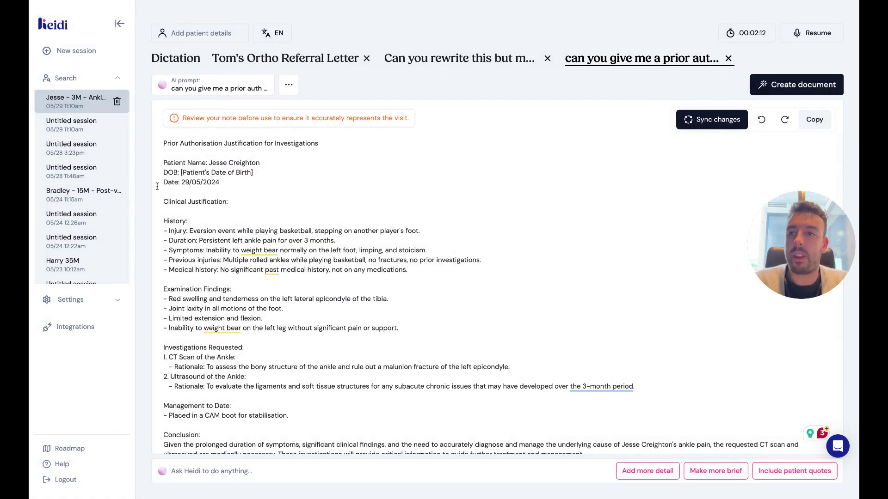
pyautogui.click(90, 58)
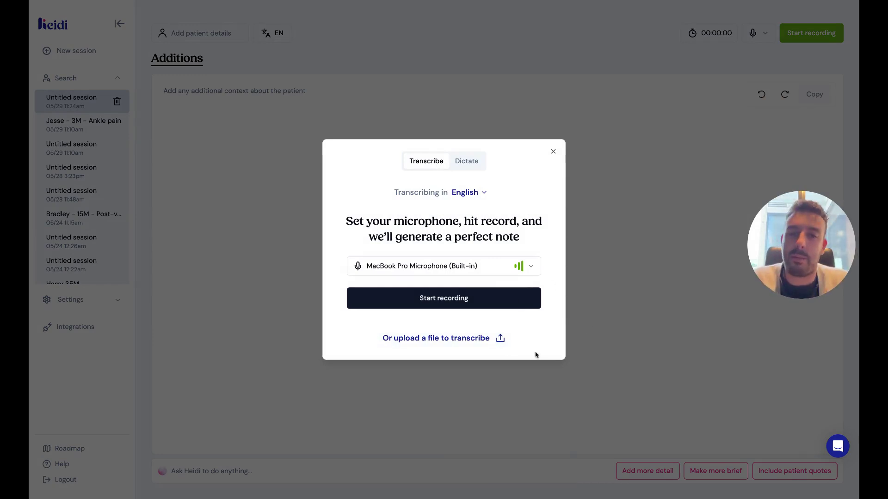
# Record about two minutes of consultation audio, stopping at 1:59.
pyautogui.click(503, 303)
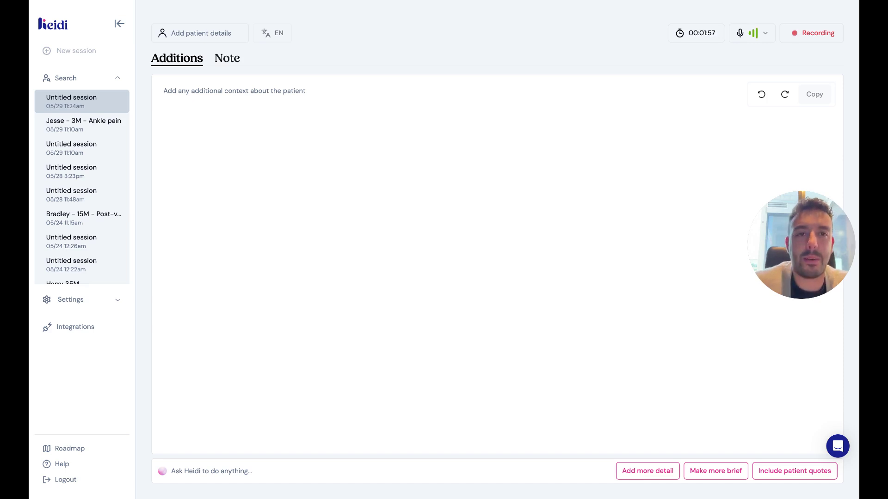
pyautogui.click(817, 33)
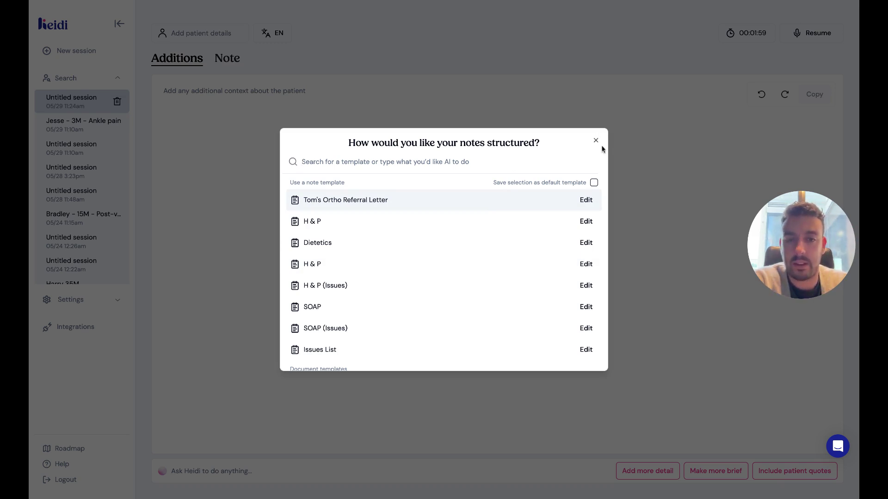
# Open the note template list in the Note view and tick 'Save selection as default template'.
pyautogui.click(596, 142)
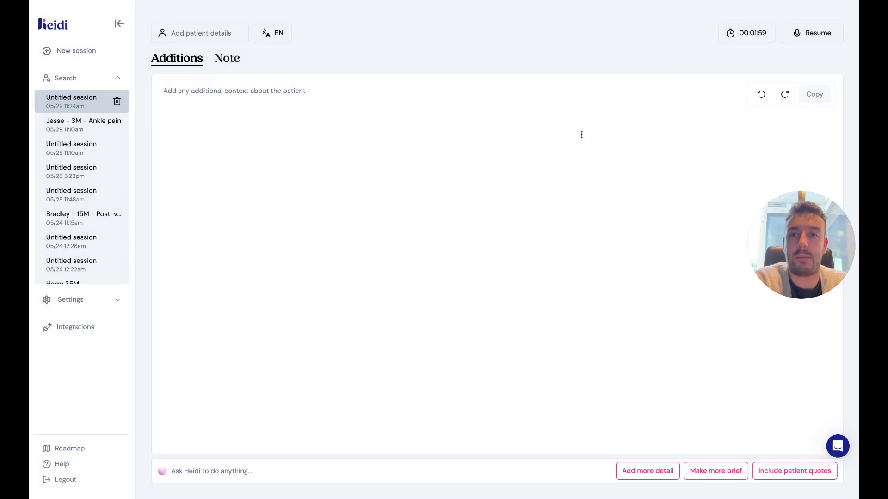
pyautogui.click(223, 64)
pyautogui.click(193, 93)
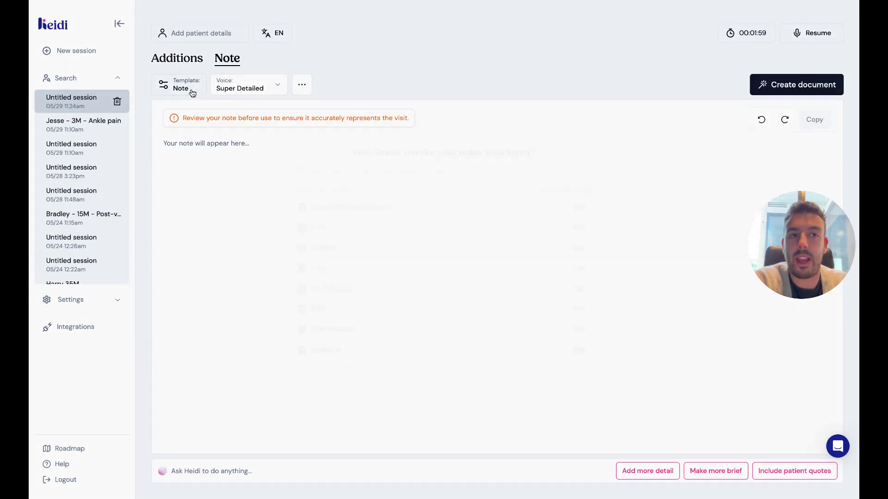
pyautogui.click(503, 85)
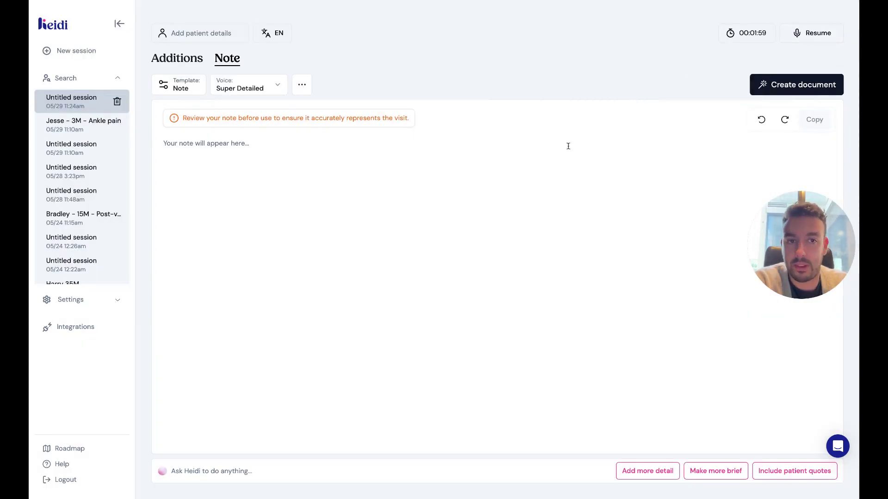
pyautogui.click(194, 90)
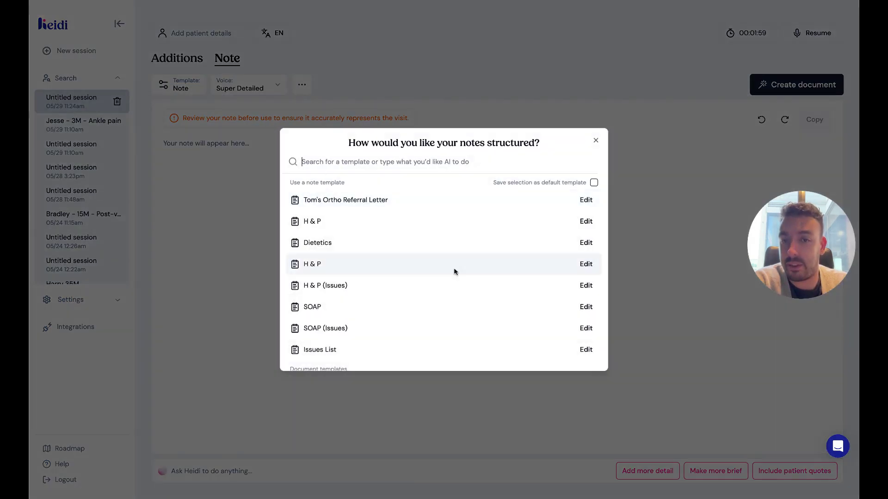
pyautogui.scroll(-1, 465, 287)
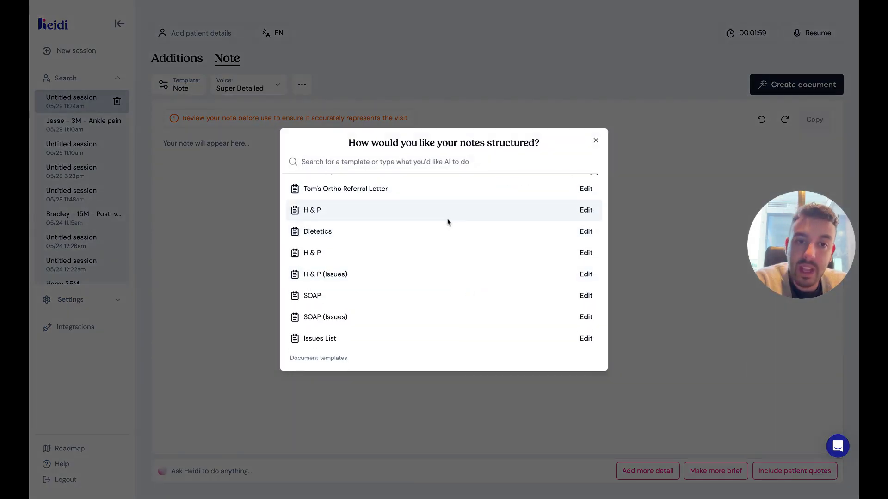
pyautogui.scroll(1, 448, 223)
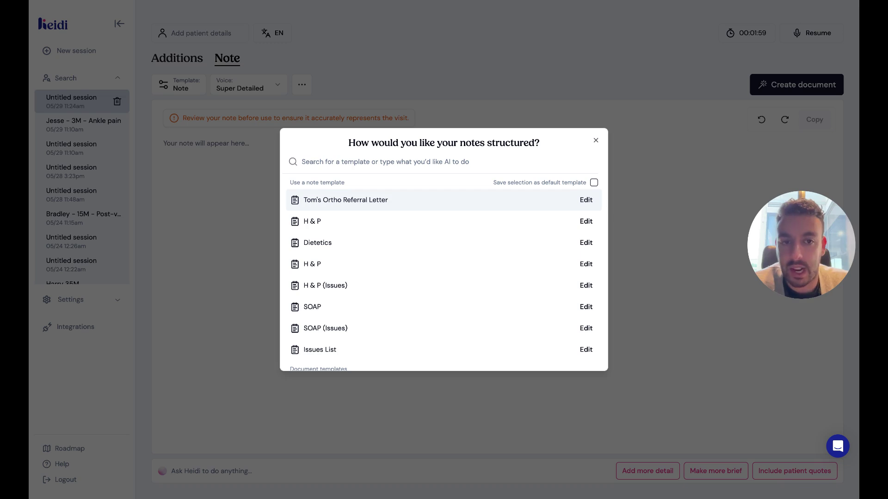
pyautogui.click(593, 183)
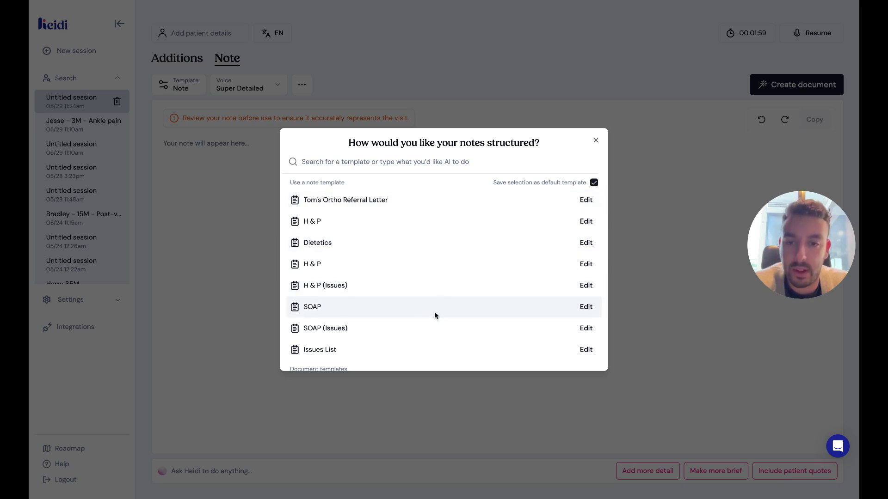
pyautogui.scroll(-3, 414, 318)
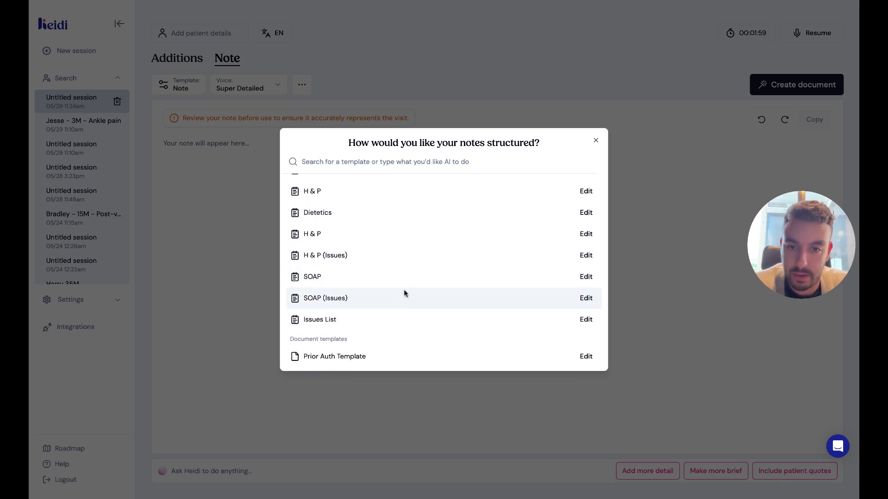
# Generate the note with the SOAP (Issues) template and regenerate it in the Brief voice.
pyautogui.click(370, 297)
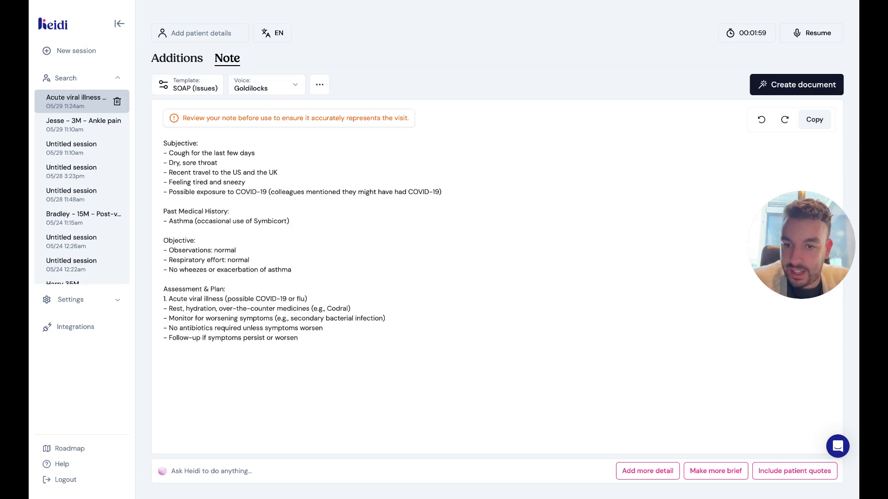
pyautogui.moveTo(337, 333); pyautogui.dragTo(296, 113)
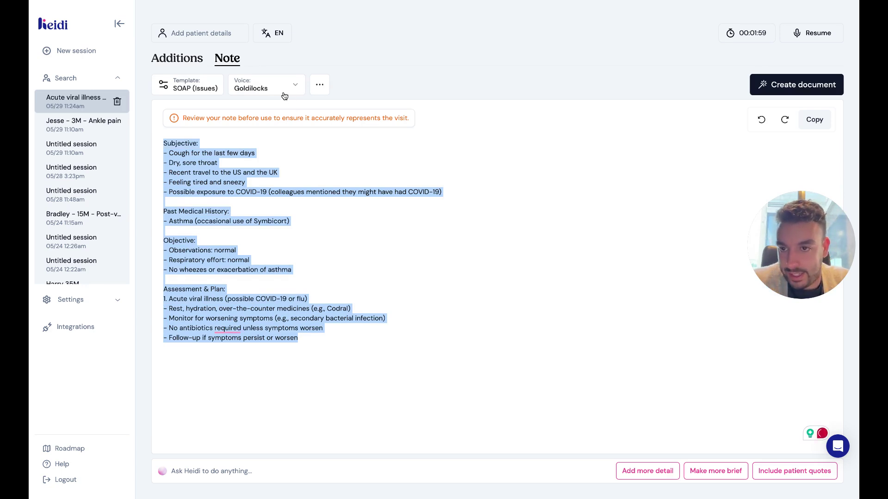
pyautogui.click(282, 91)
pyautogui.click(269, 109)
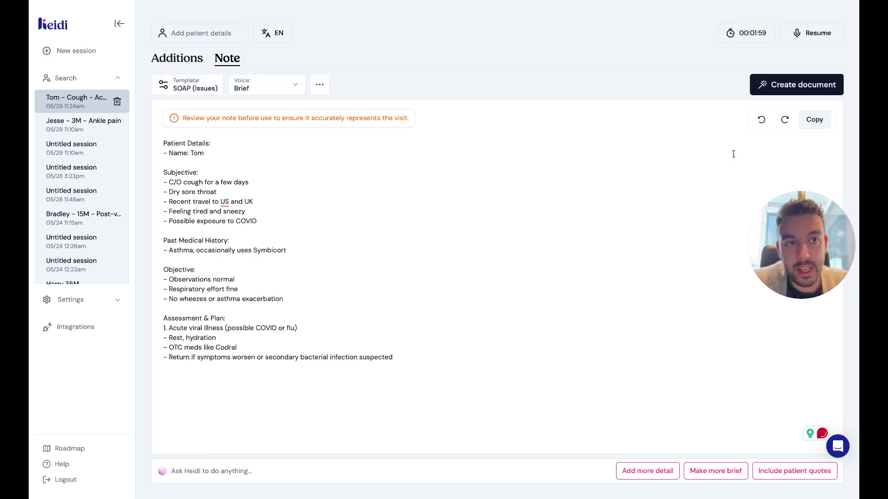
pyautogui.click(185, 84)
pyautogui.scroll(-2, 455, 276)
pyautogui.scroll(-5, 455, 275)
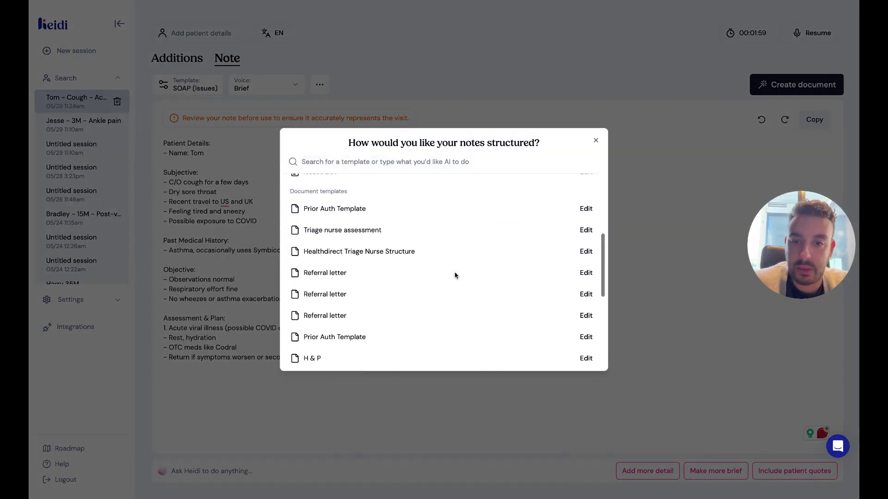
pyautogui.scroll(6, 455, 275)
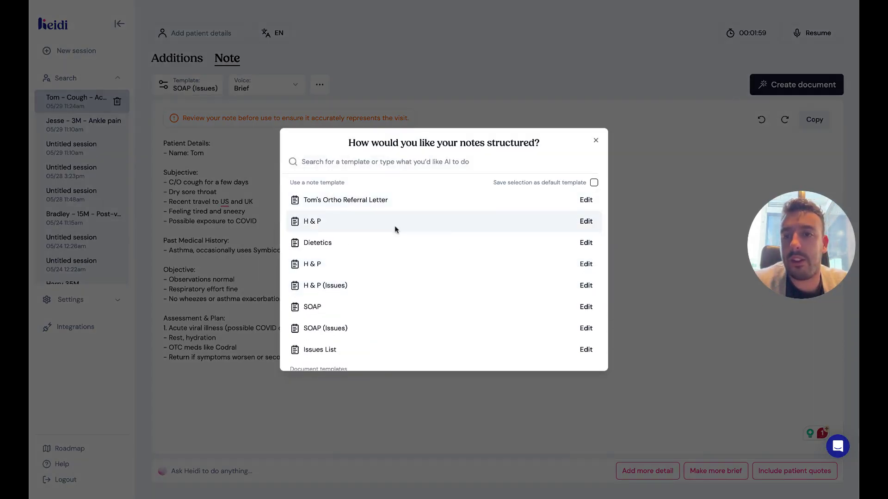
pyautogui.scroll(-3, 347, 292)
pyautogui.scroll(3, 346, 293)
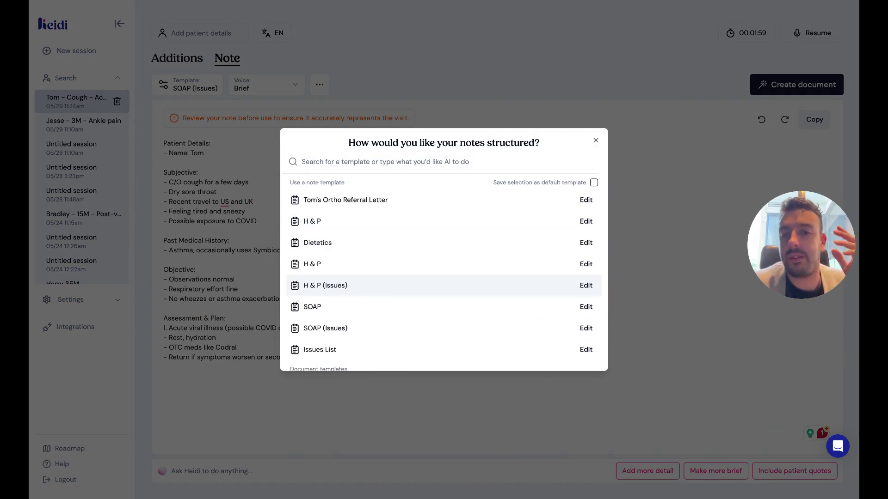
pyautogui.scroll(-3, 347, 287)
pyautogui.scroll(3, 337, 222)
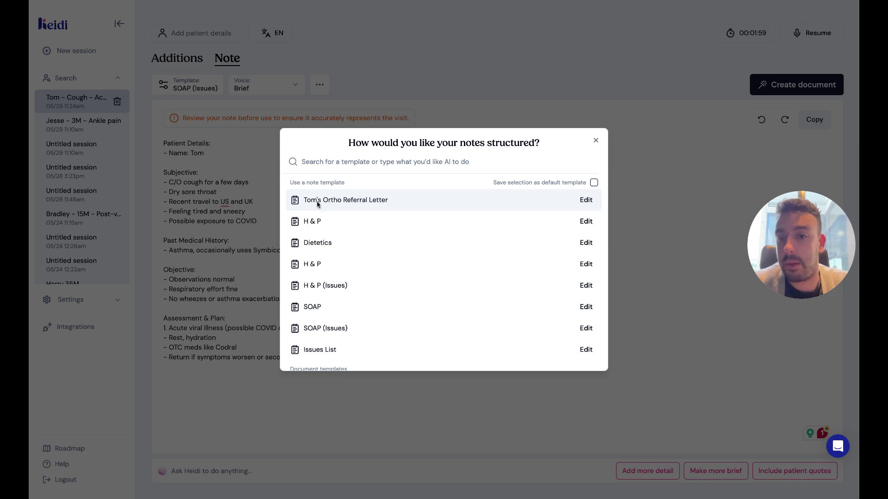
pyautogui.scroll(-1, 363, 217)
pyautogui.scroll(1, 363, 218)
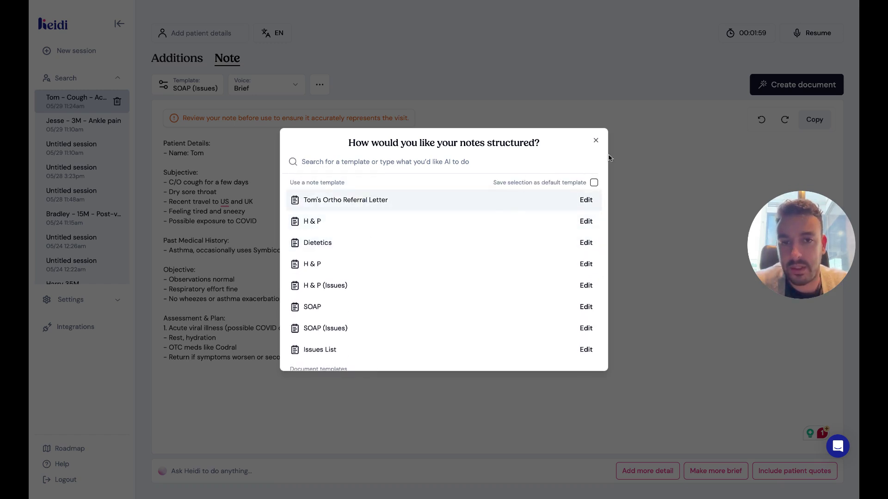
pyautogui.click(652, 129)
pyautogui.click(188, 84)
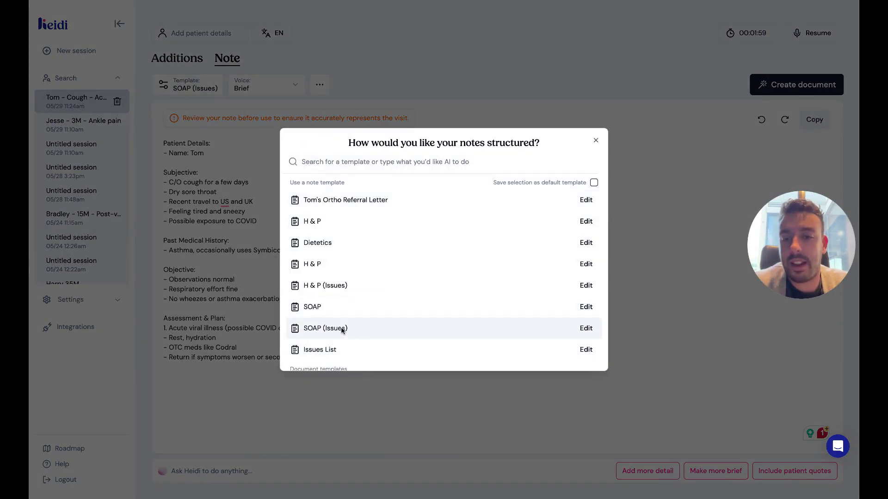
pyautogui.click(200, 346)
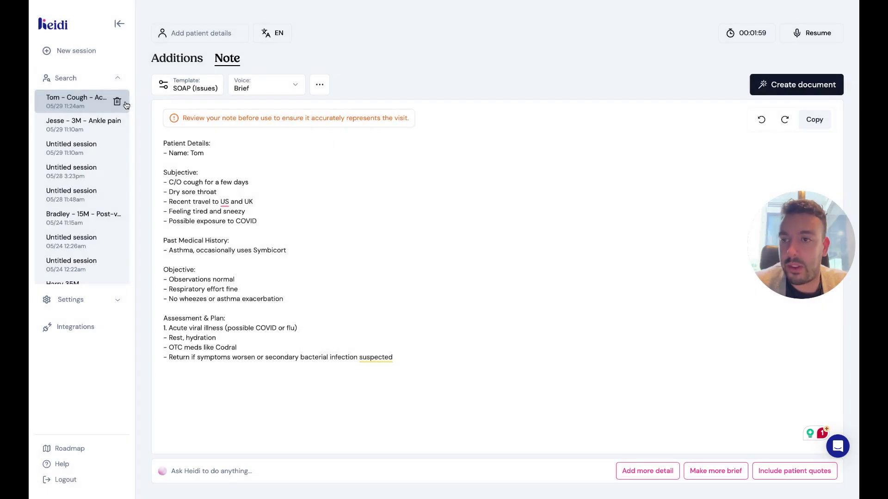
pyautogui.click(90, 56)
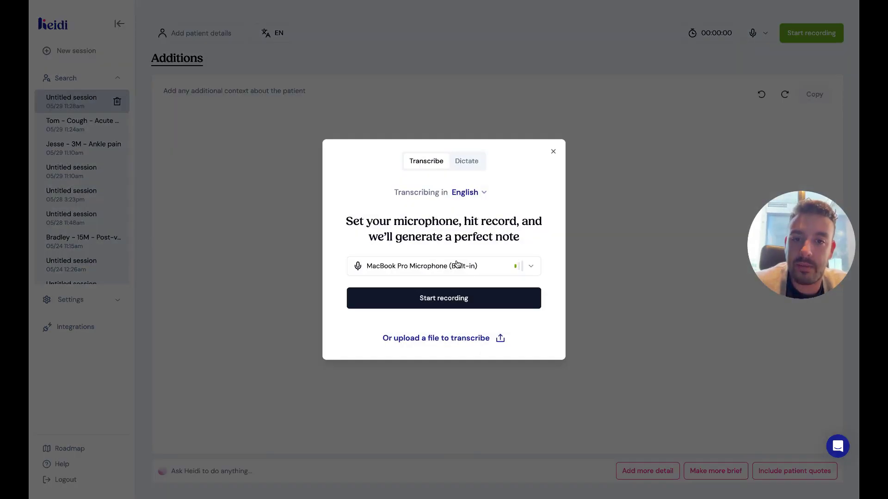
pyautogui.click(519, 302)
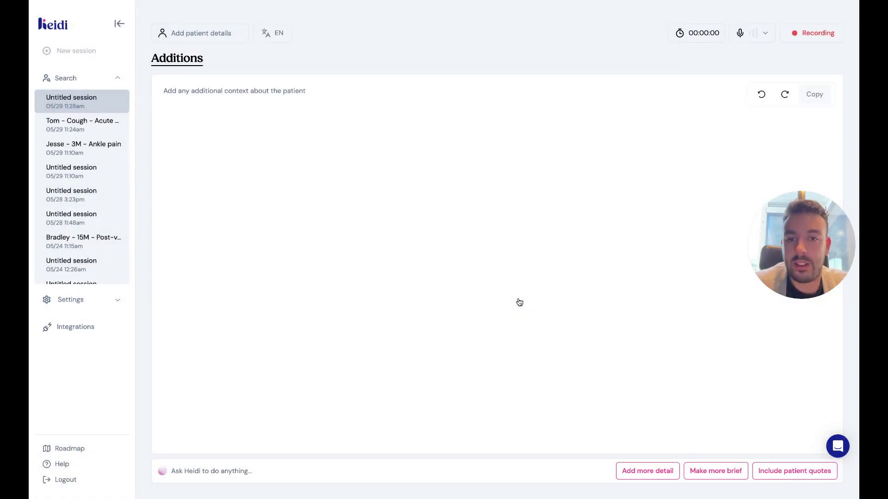
pyautogui.click(813, 33)
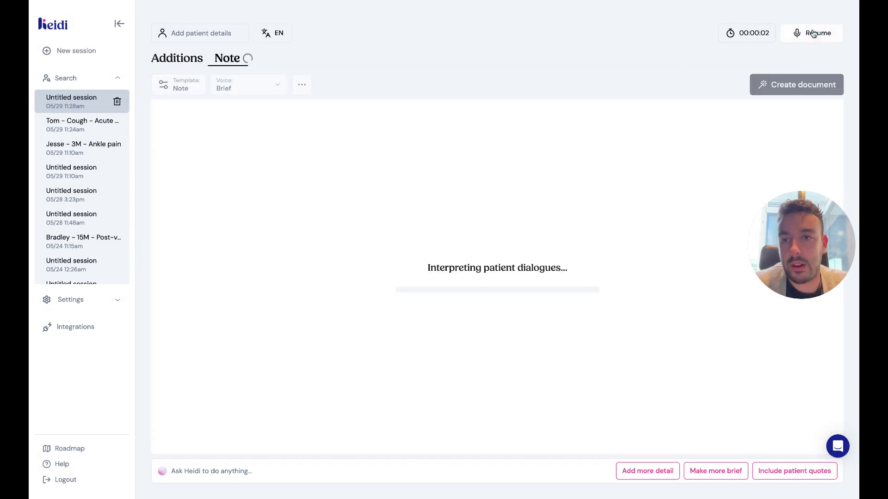
pyautogui.click(118, 101)
pyautogui.click(536, 279)
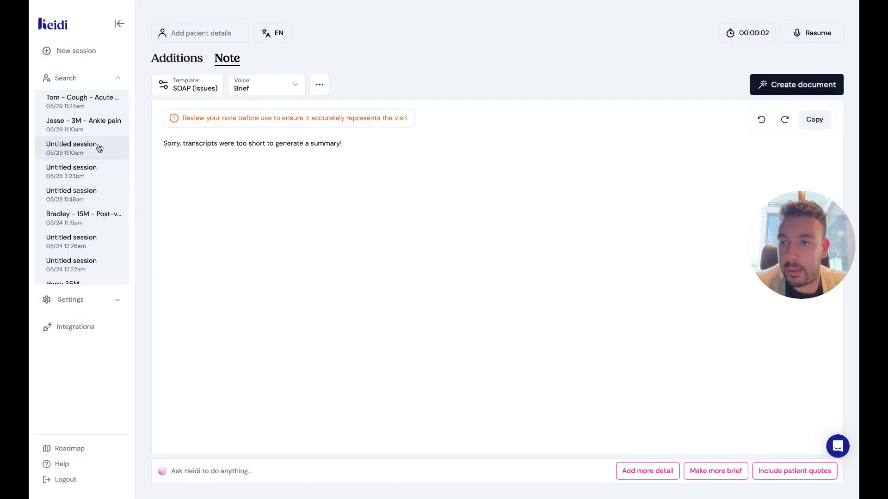
pyautogui.click(81, 107)
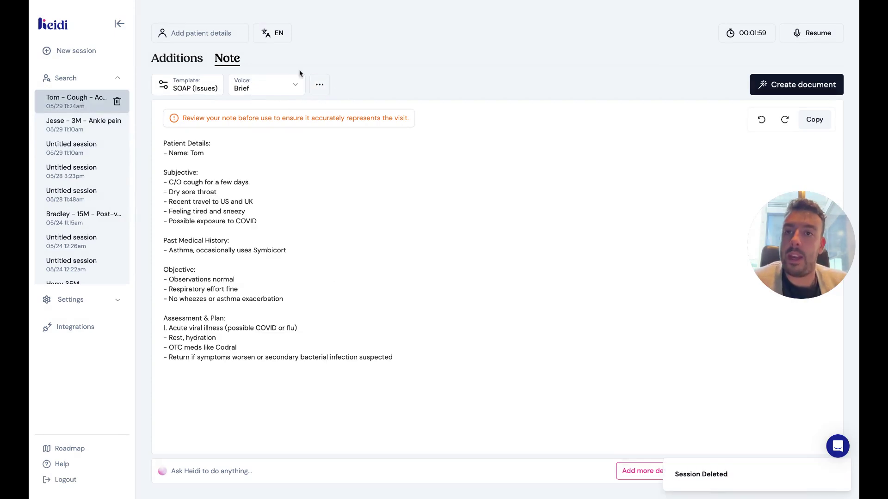
# Create a sick leave certificate for rest and recovery, then reopen the document choices.
pyautogui.click(802, 84)
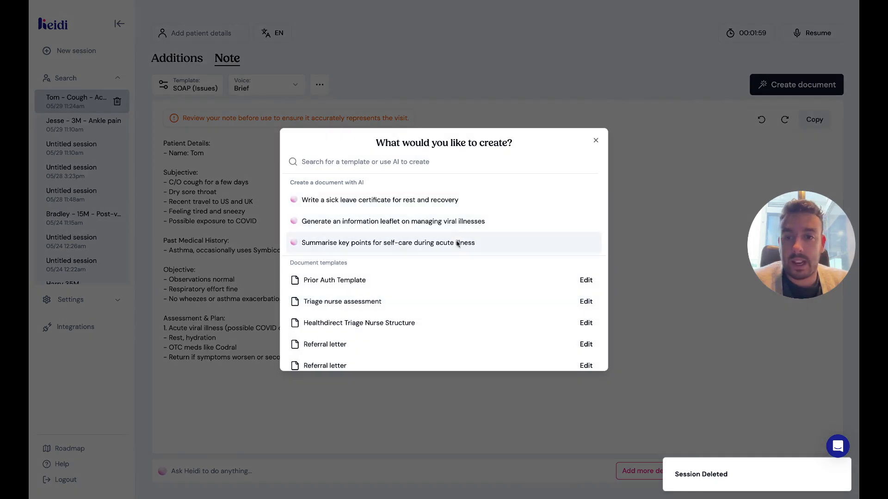
pyautogui.click(456, 204)
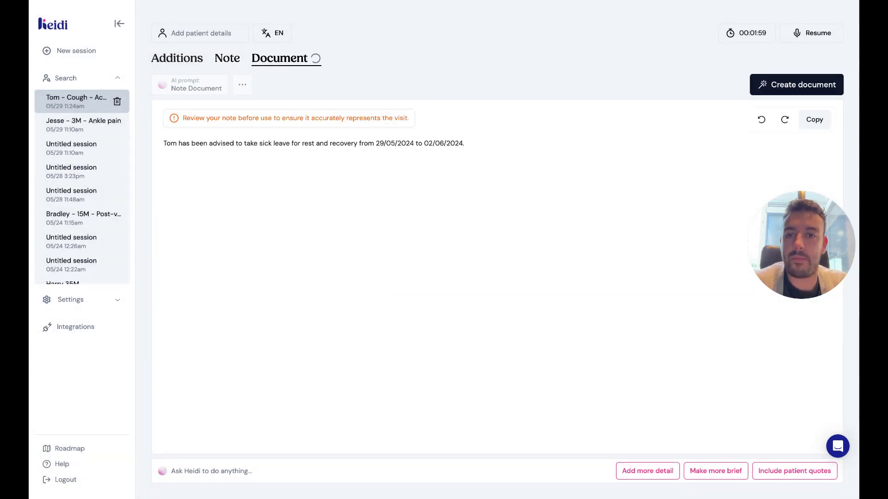
pyautogui.click(777, 85)
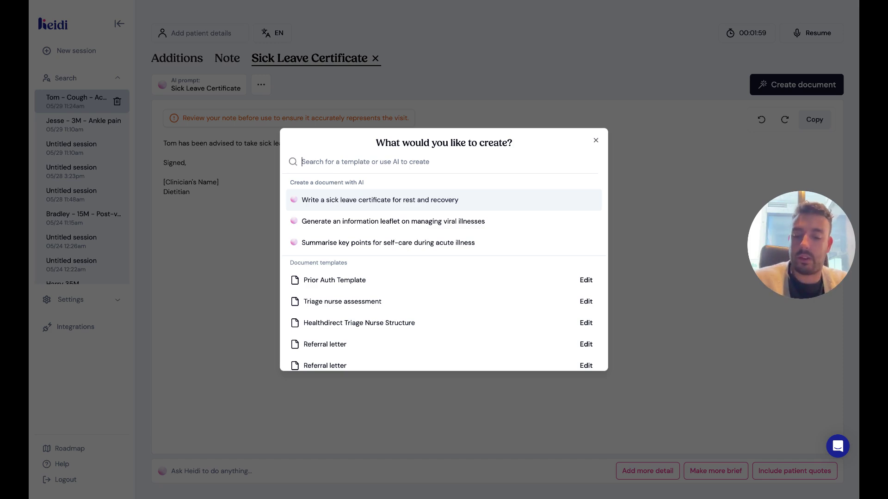
# Request a clinical note with a COVID section on vaccine and contacts, then review that section.
pyautogui.write('creat')
pyautogui.press('BackSpace')
pyautogui.write('ate sp')
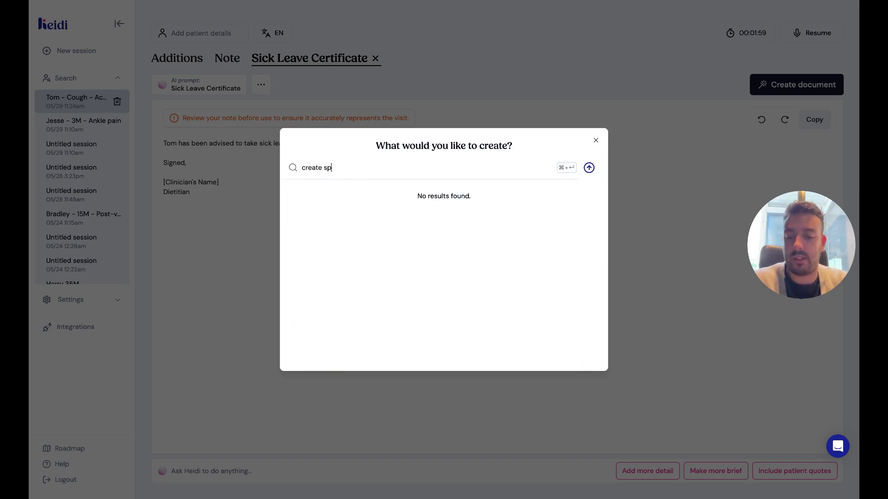
pyautogui.write('ecific clinical note with a COVID')
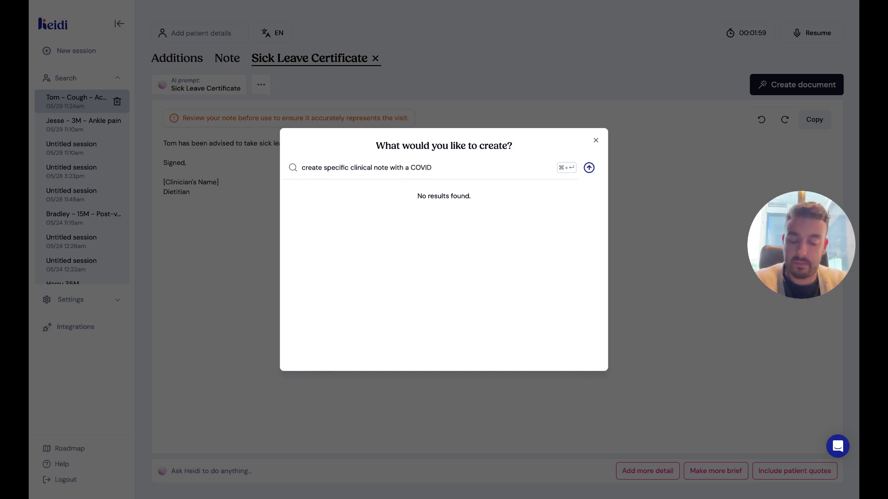
pyautogui.write('section on vaccine and')
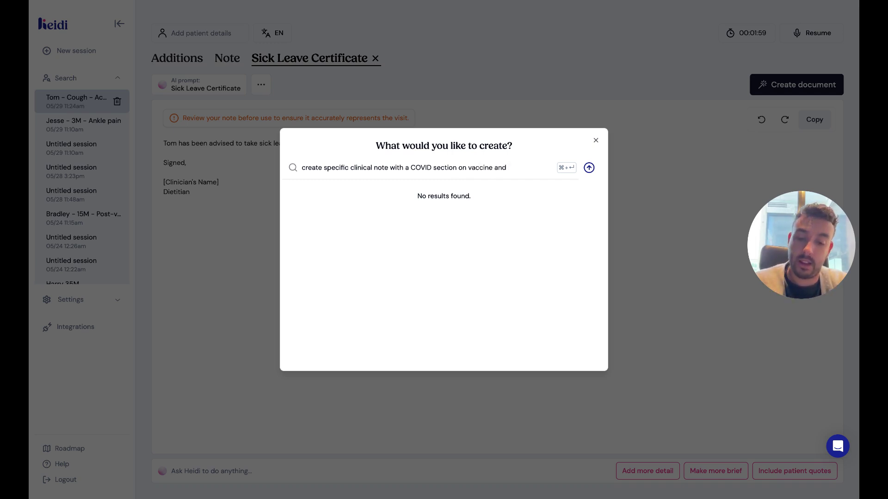
pyautogui.write(' contacts etc.')
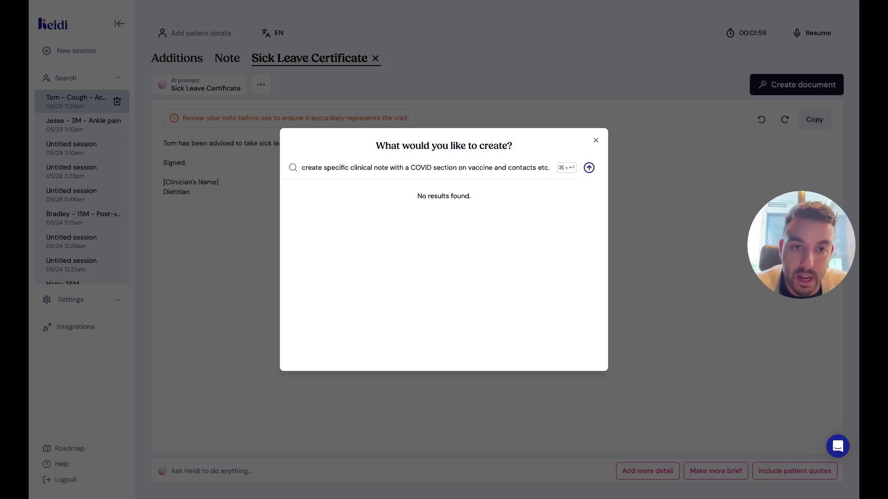
pyautogui.press('super+Return')
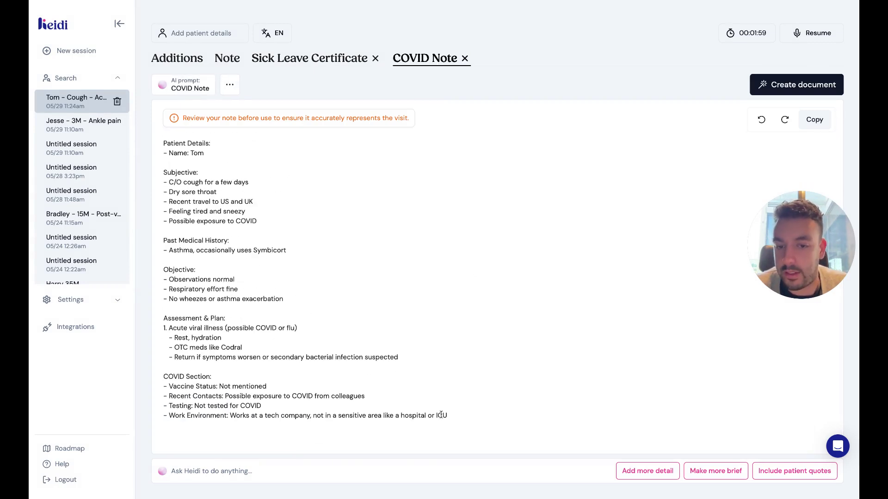
pyautogui.moveTo(261, 406); pyautogui.dragTo(448, 419)
pyautogui.click(163, 376)
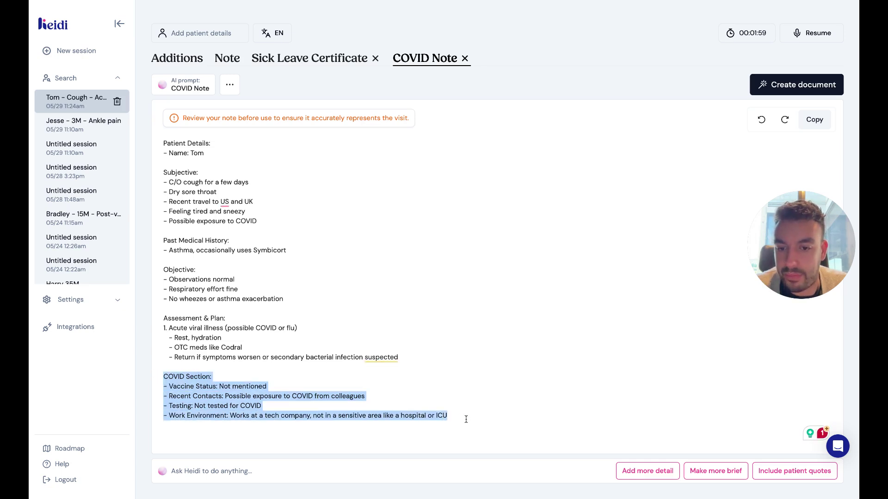
pyautogui.click(430, 415)
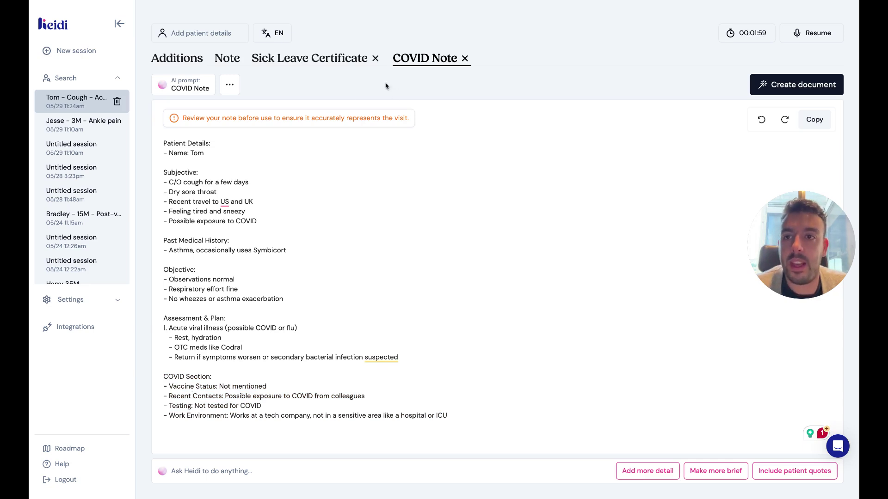
# Return to Tom's main note and confirm SOAP (Issues) is still its template.
pyautogui.click(216, 65)
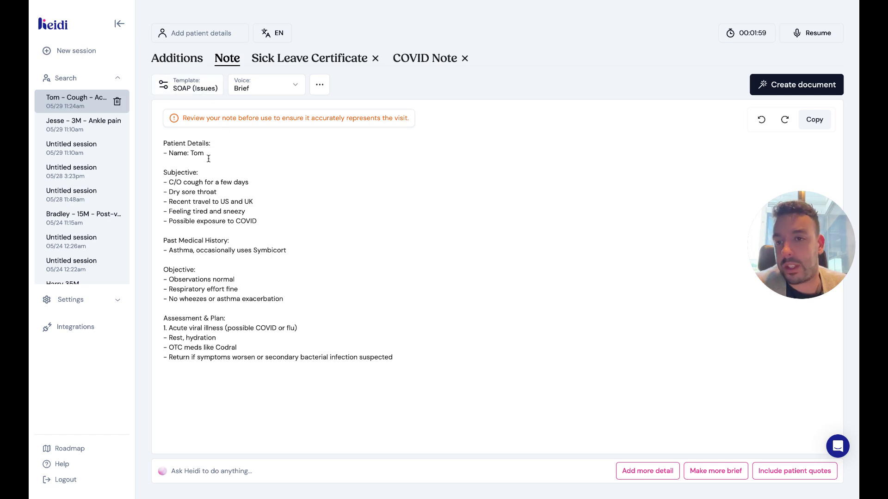
pyautogui.click(198, 90)
pyautogui.scroll(-10, 460, 353)
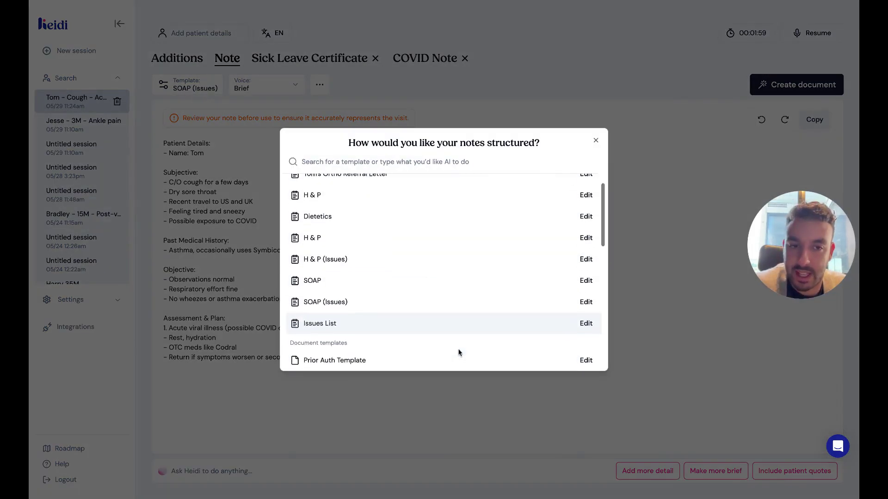
pyautogui.scroll(10, 459, 353)
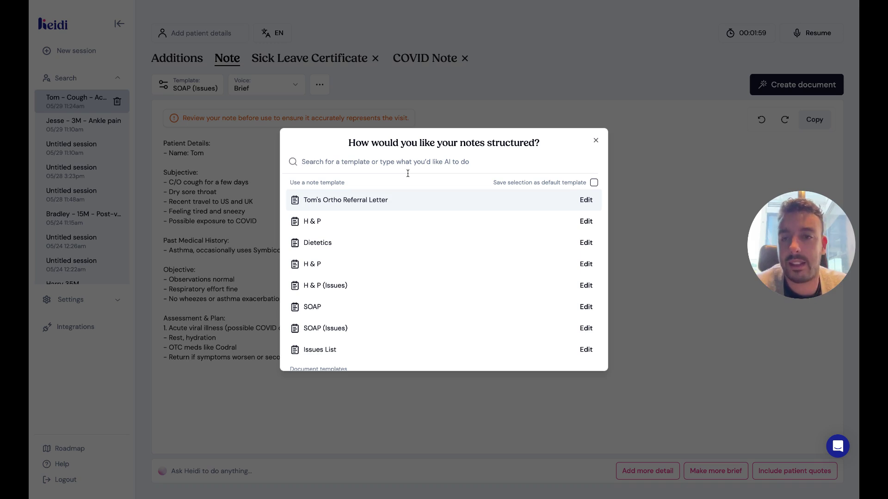
pyautogui.click(596, 142)
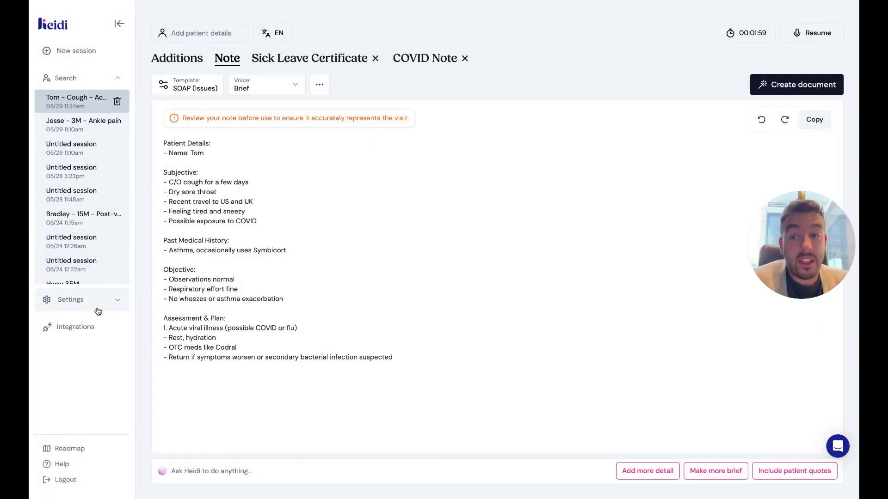
# Go to Settings > Account > Profile > Session settings.
pyautogui.click(96, 305)
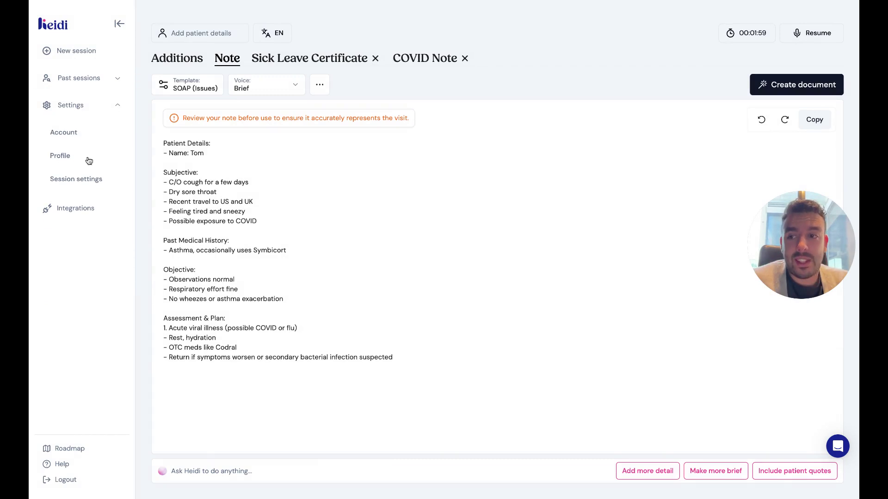
pyautogui.click(78, 137)
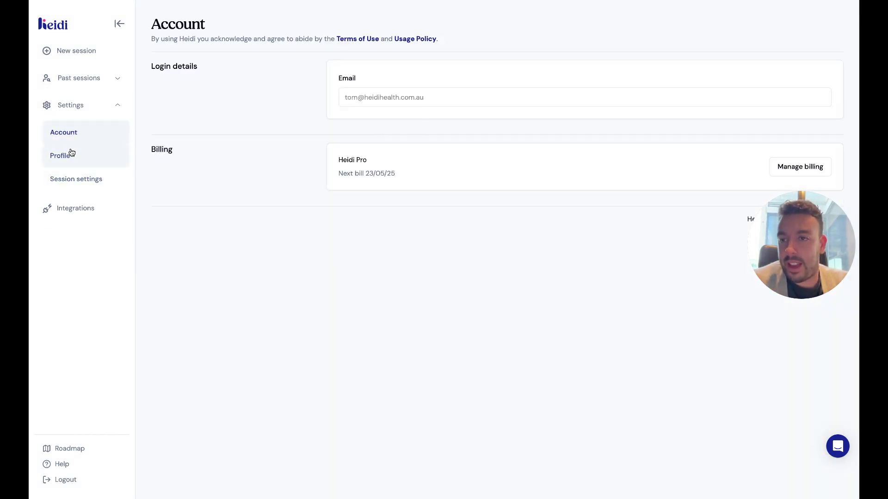
pyautogui.click(70, 153)
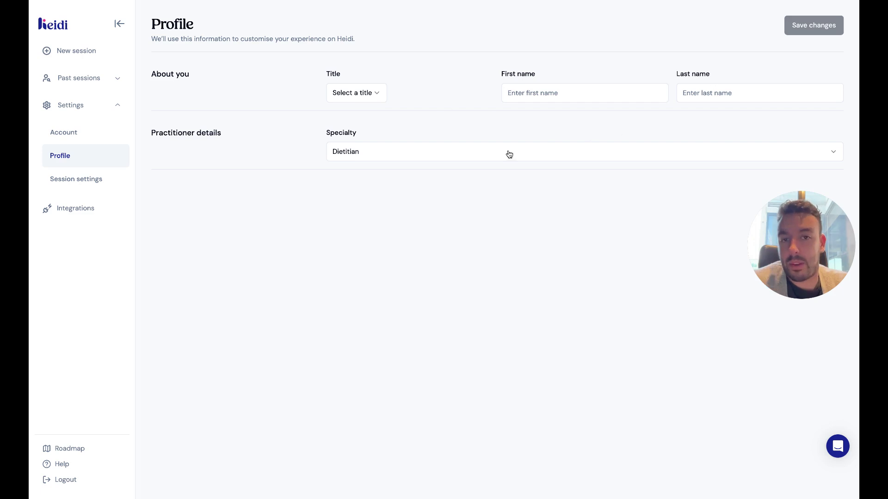
pyautogui.click(78, 177)
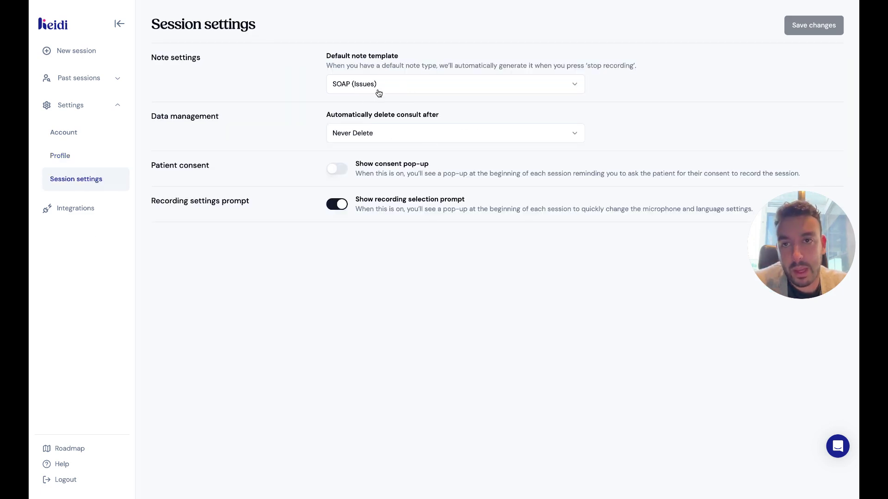
# Keep consult deletion at Never Delete, enable the consent pop-up, and save the changes.
pyautogui.click(374, 138)
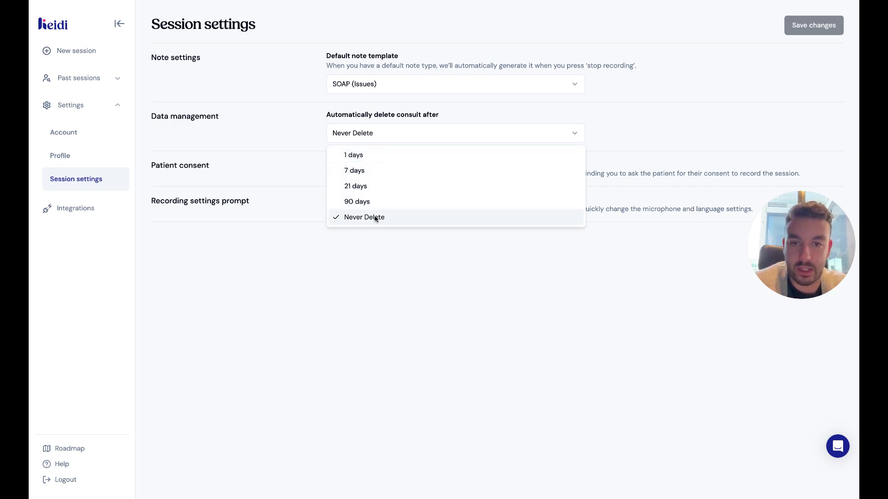
pyautogui.click(437, 284)
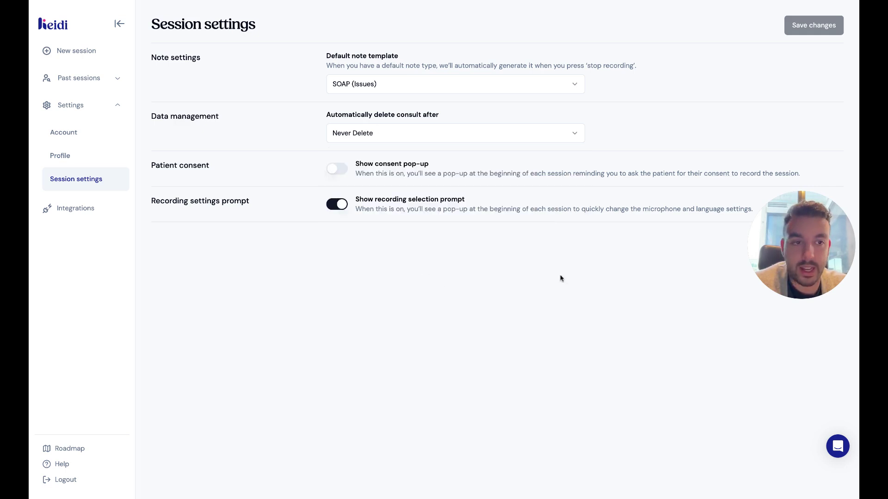
pyautogui.moveTo(758, 240); pyautogui.dragTo(758, 353)
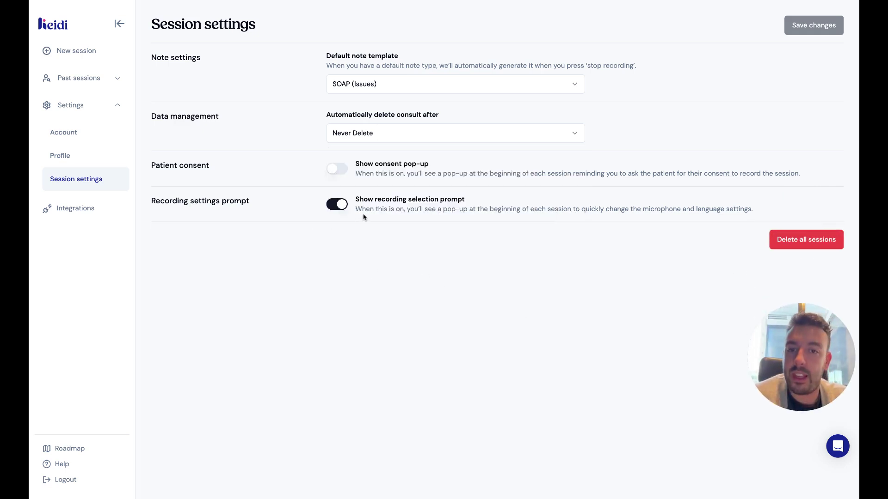
pyautogui.click(337, 169)
pyautogui.click(819, 25)
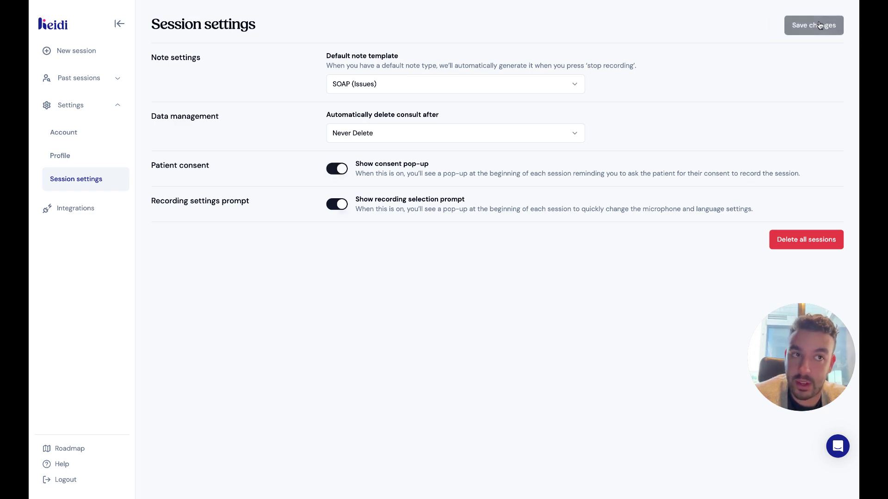
pyautogui.click(84, 51)
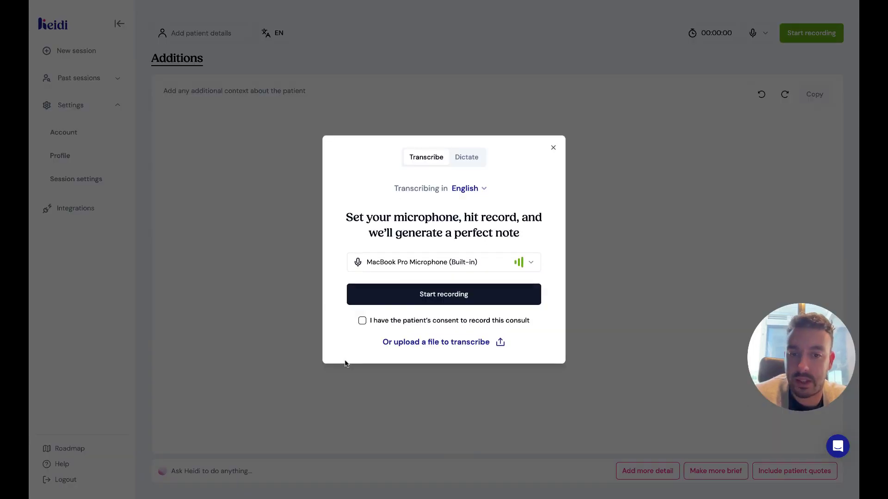
# Re-tick the patient consent confirmation and dismiss the recording pop-up.
pyautogui.click(363, 325)
pyautogui.click(362, 323)
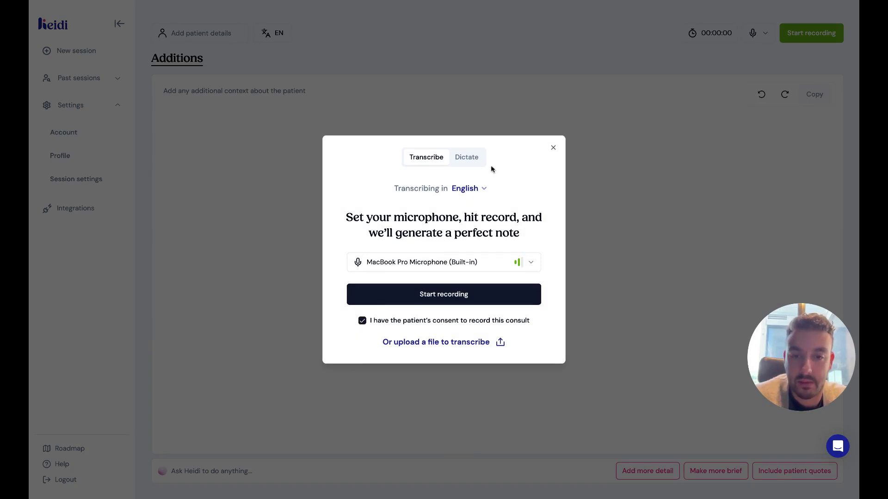
pyautogui.click(553, 149)
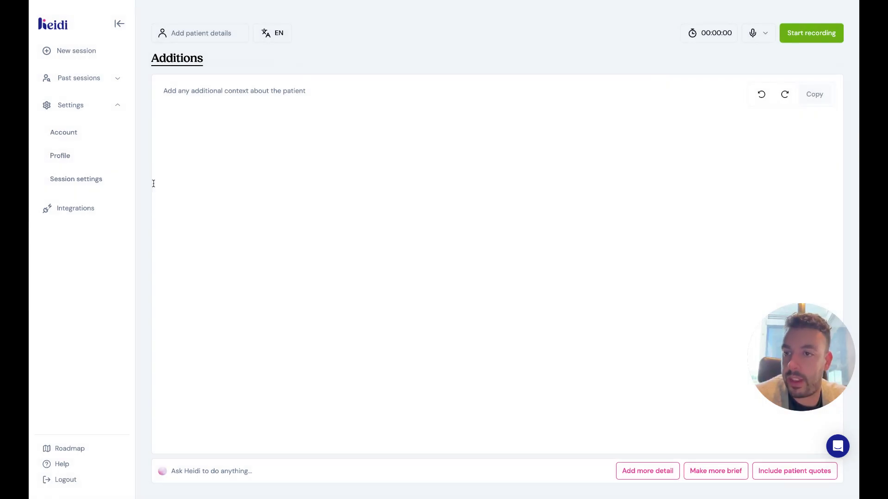
# Turn off both the recording selection prompt and the patient consent pop-up in Session settings, and save.
pyautogui.click(79, 139)
pyautogui.click(73, 156)
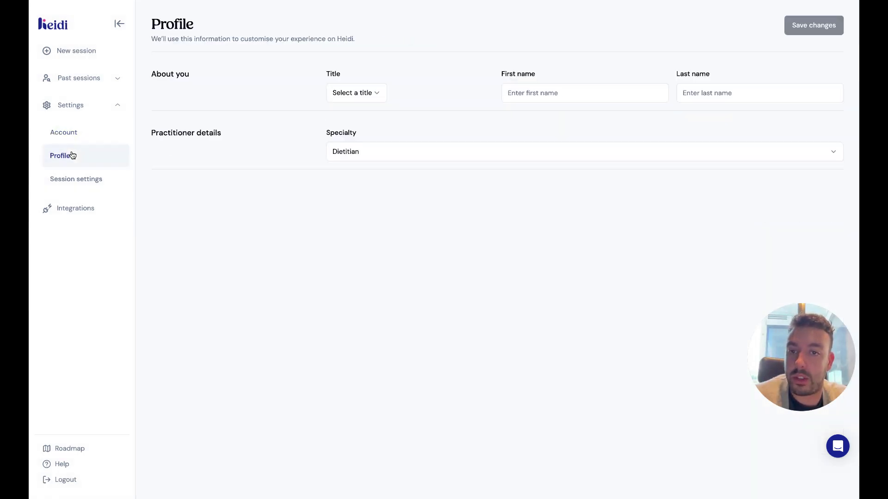
pyautogui.click(100, 187)
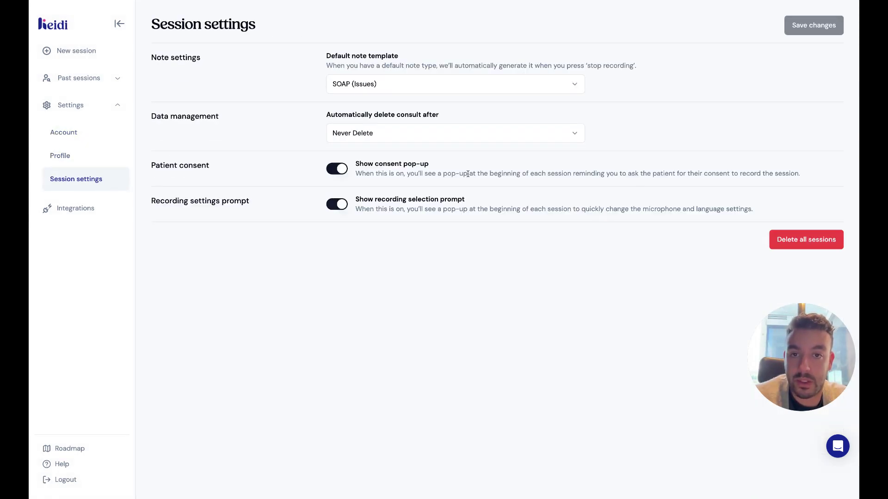
pyautogui.click(336, 204)
pyautogui.click(337, 168)
pyautogui.click(814, 26)
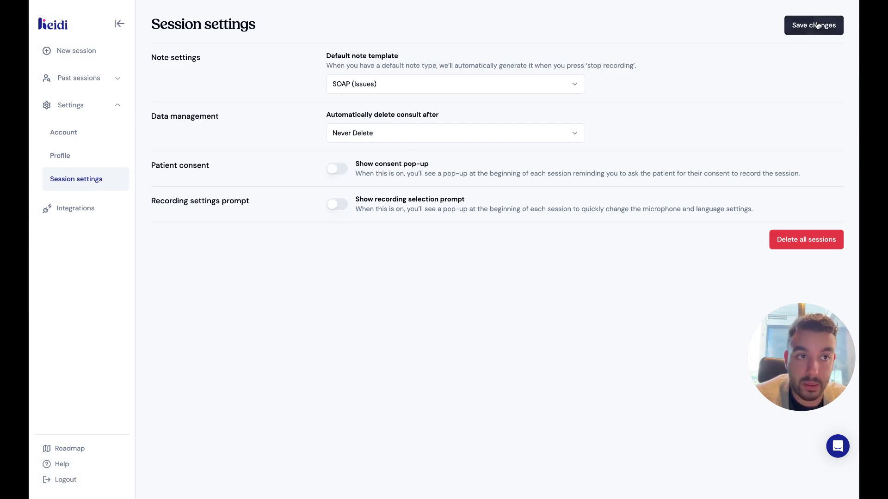
# Start a new session to test, then re-enable the recording selection prompt and save.
pyautogui.click(85, 51)
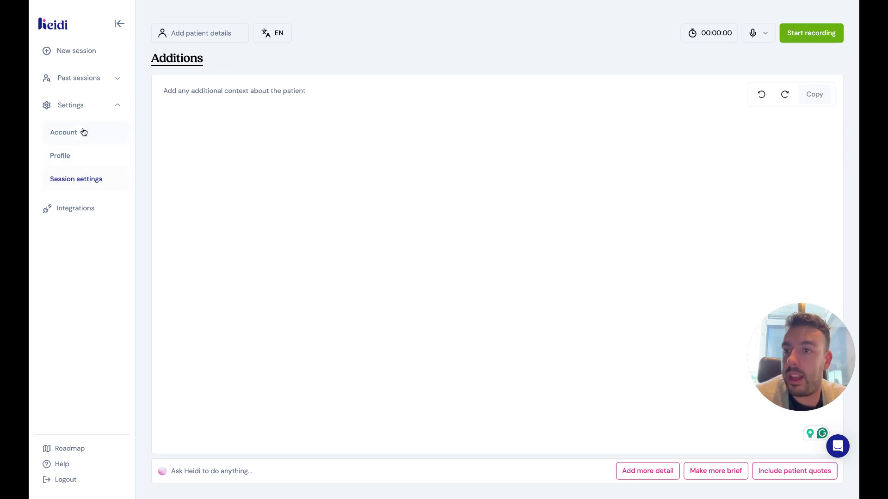
pyautogui.click(80, 181)
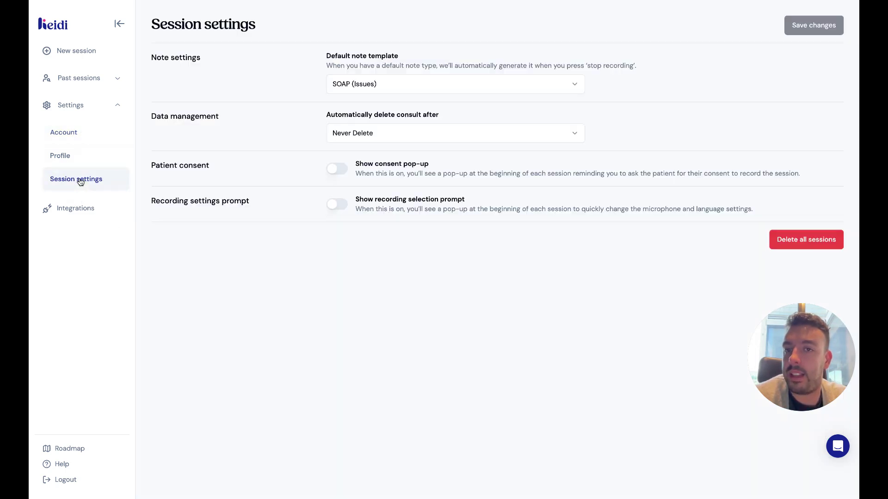
pyautogui.click(338, 207)
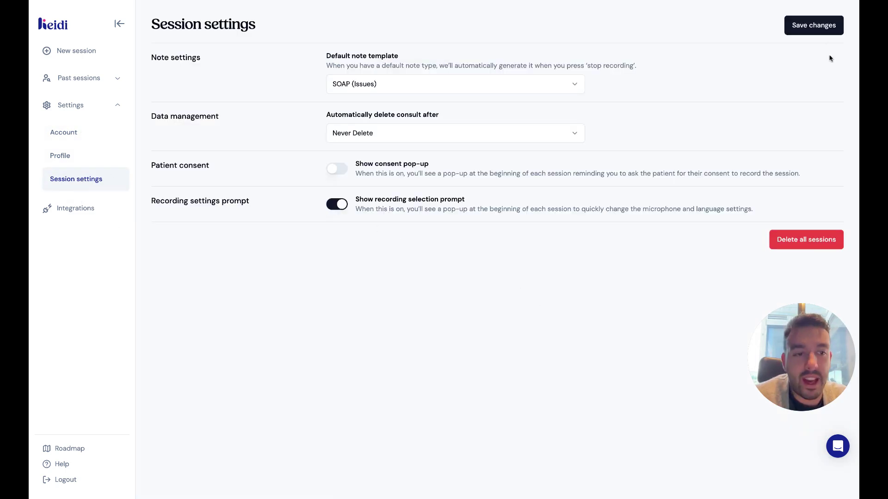
pyautogui.click(814, 26)
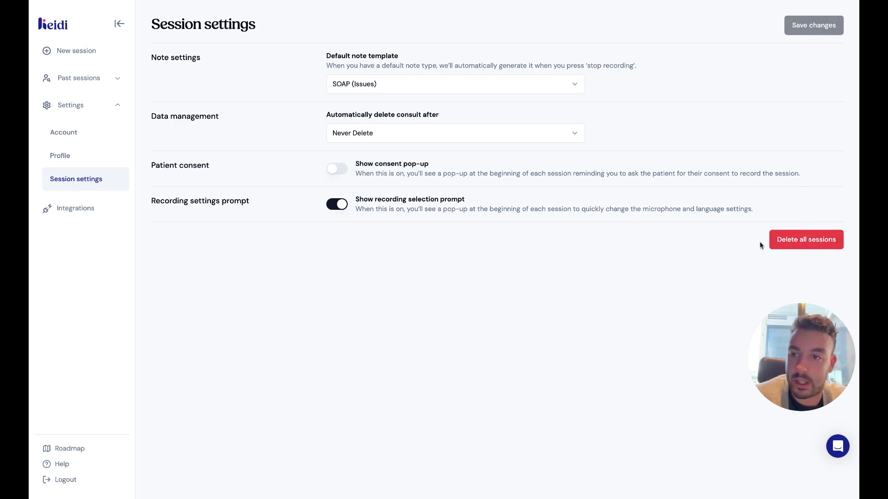
# Open the newest untitled session from the past sessions list and dismiss its recording pop-up.
pyautogui.click(90, 158)
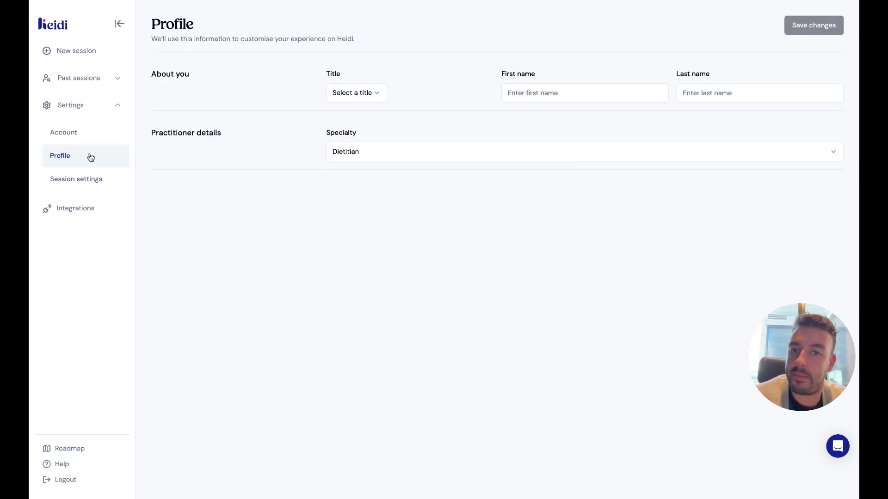
pyautogui.click(87, 78)
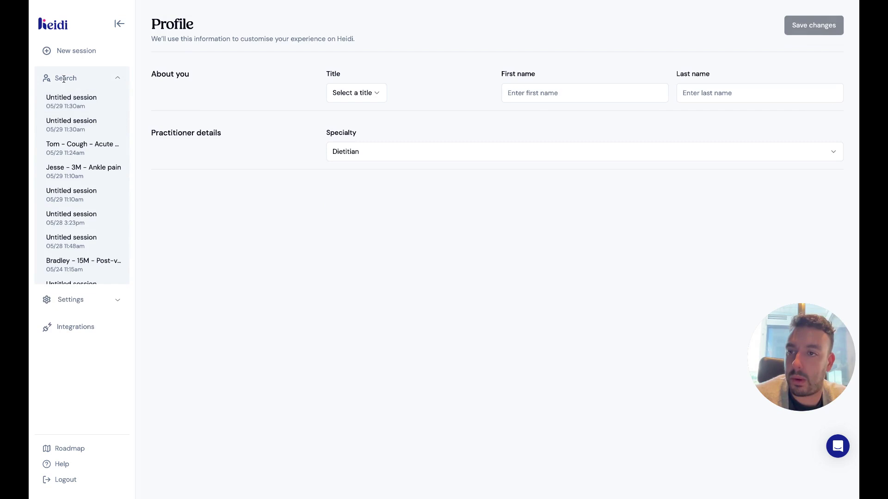
pyautogui.click(110, 100)
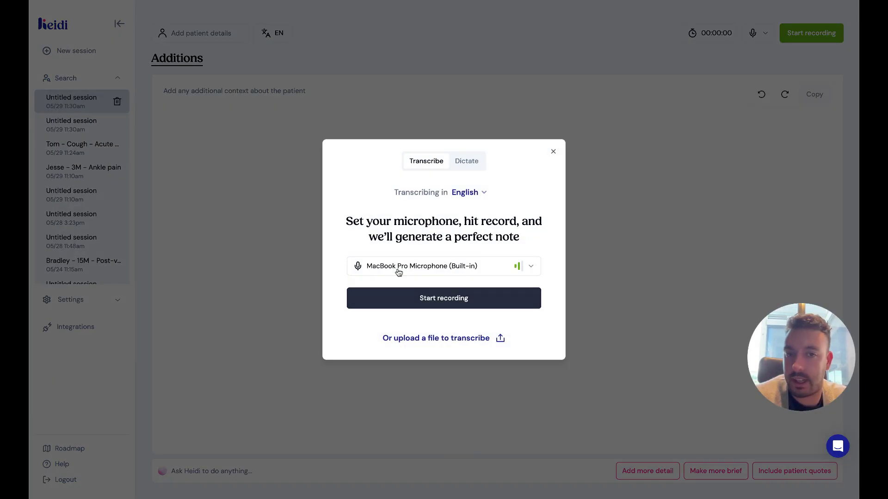
pyautogui.click(553, 151)
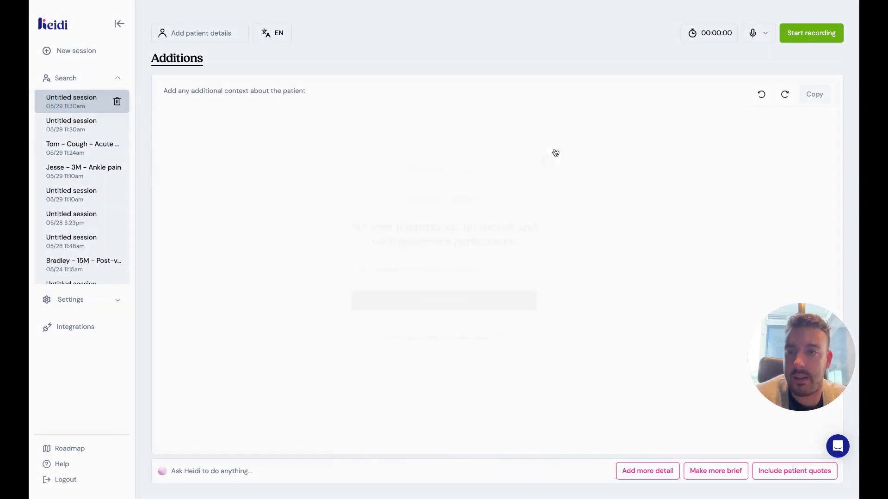
# Delete the top Untitled session and confirm the deletion.
pyautogui.click(118, 102)
pyautogui.click(522, 277)
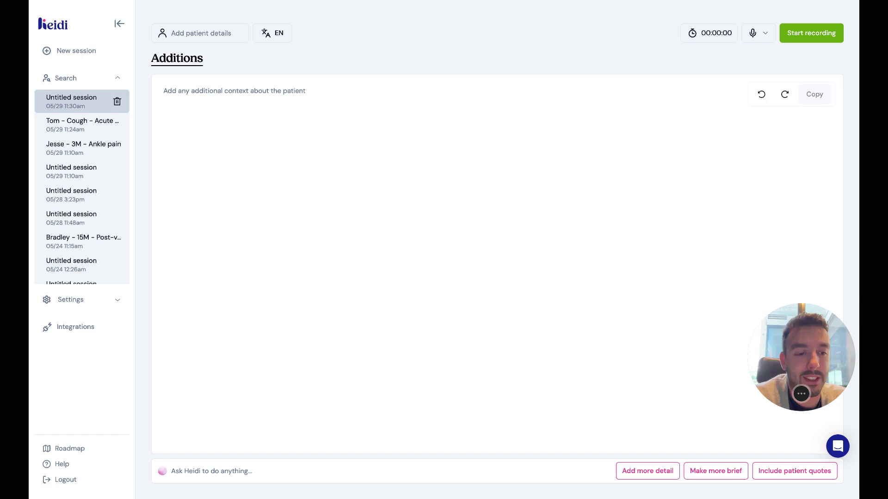
pyautogui.moveTo(807, 397)
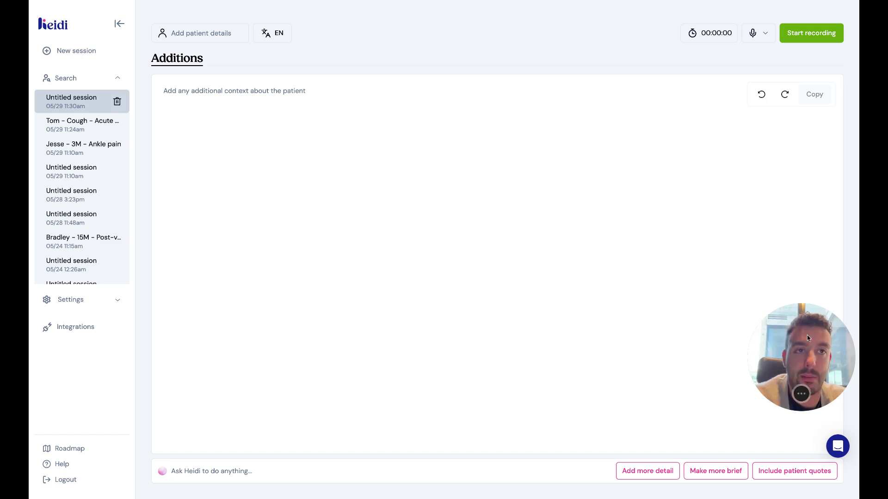